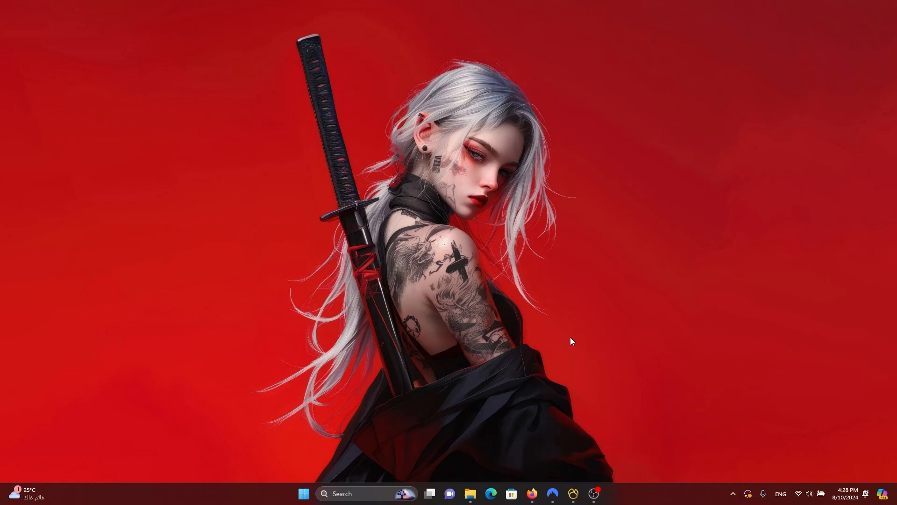
# Step: In Firefox, go to the Dead-Rabbit-Launcher repository and open its V1.0.0.0 release page
pyautogui.moveTo(474, 494)
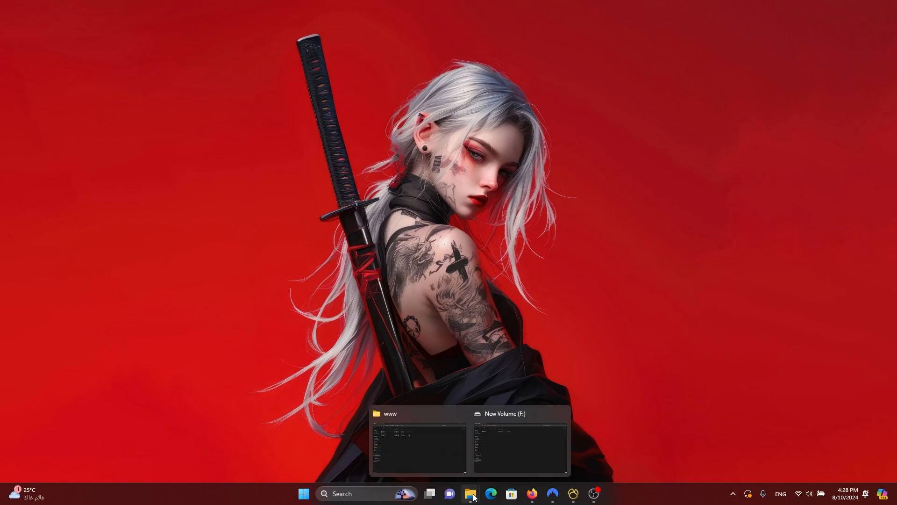
pyautogui.click(533, 493)
pyautogui.click(70, 10)
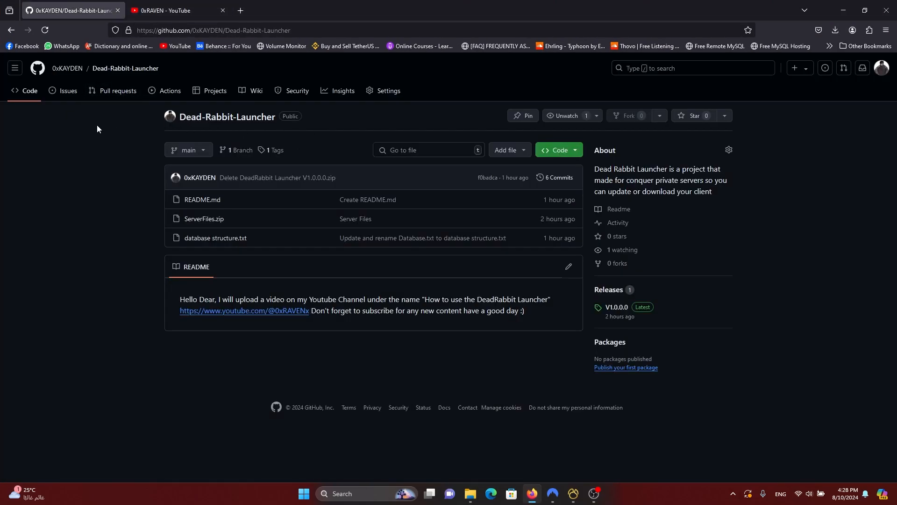
pyautogui.click(69, 69)
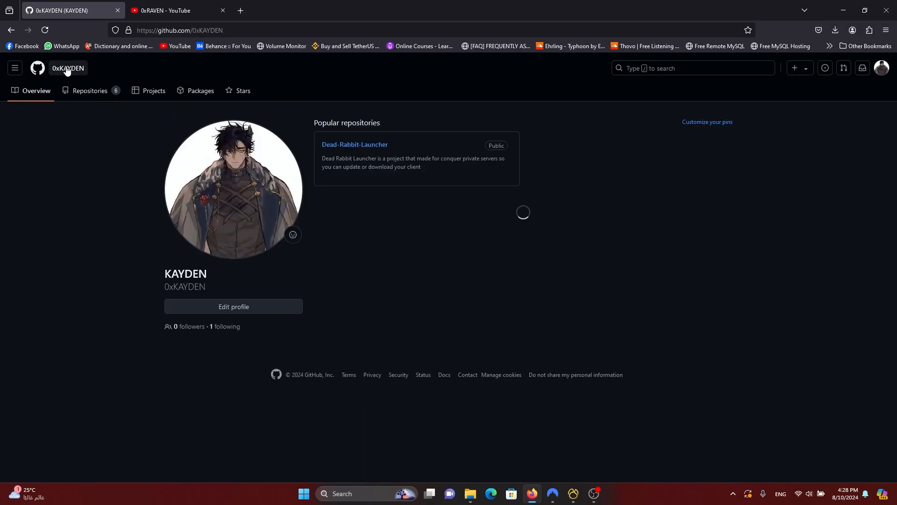
pyautogui.click(345, 147)
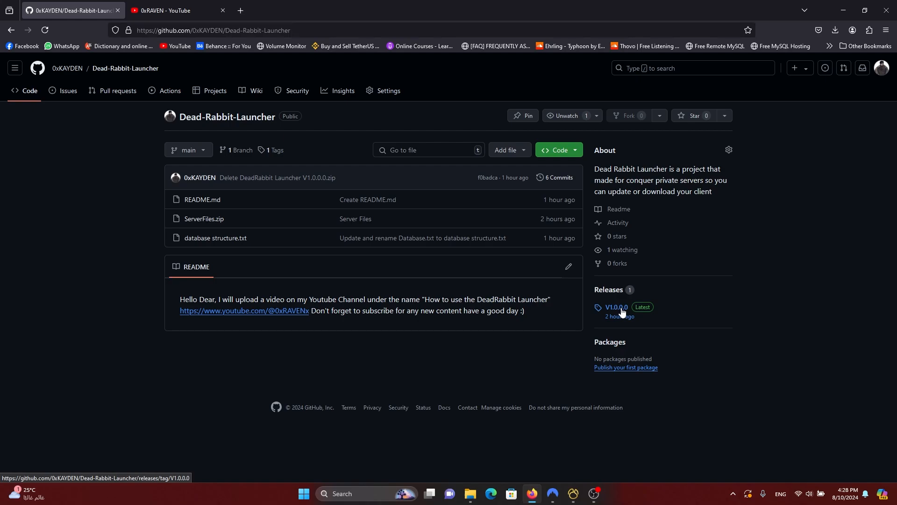
pyautogui.click(617, 308)
pyautogui.scroll(-2, 273, 290)
# Step: Download the Deadrabbit.Launcher.V1.0.0.0 zip with IDM into New Volume (F:) and open its folder
pyautogui.click(269, 356)
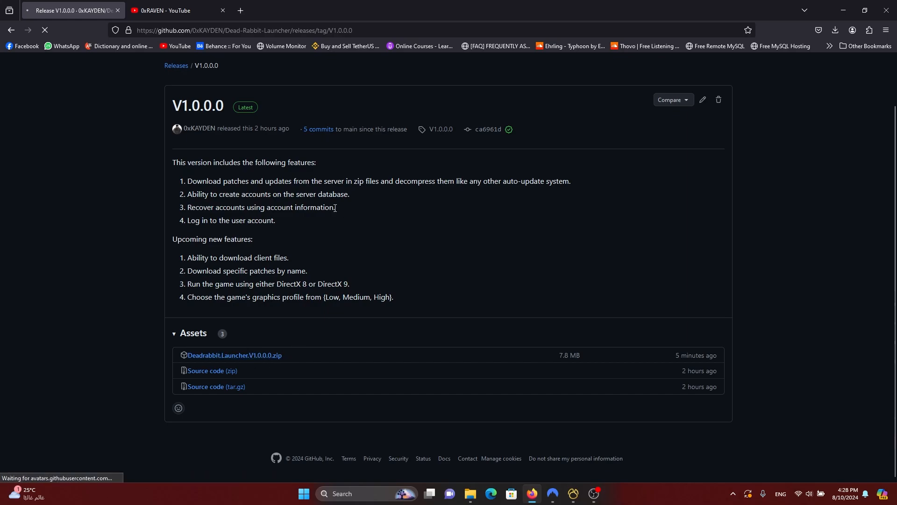
pyautogui.click(843, 10)
pyautogui.moveTo(460, 493)
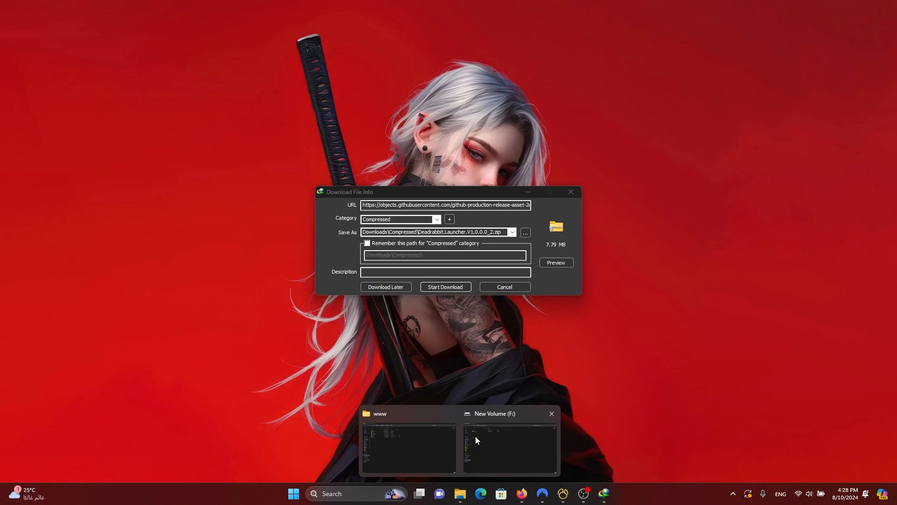
pyautogui.click(475, 436)
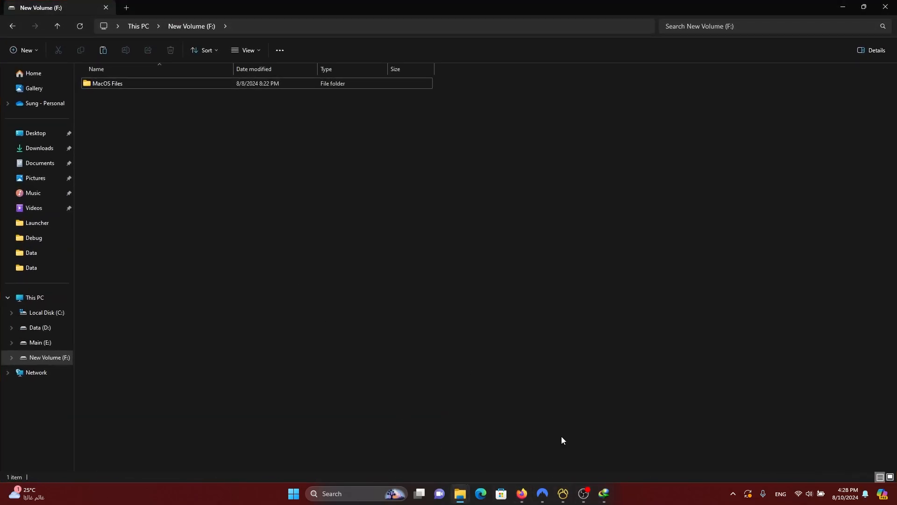
pyautogui.click(604, 494)
pyautogui.click(441, 287)
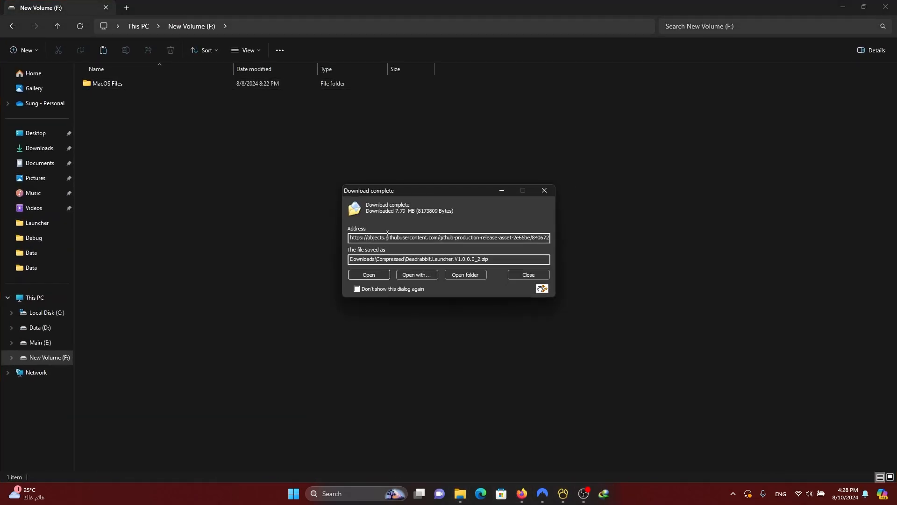
pyautogui.click(468, 275)
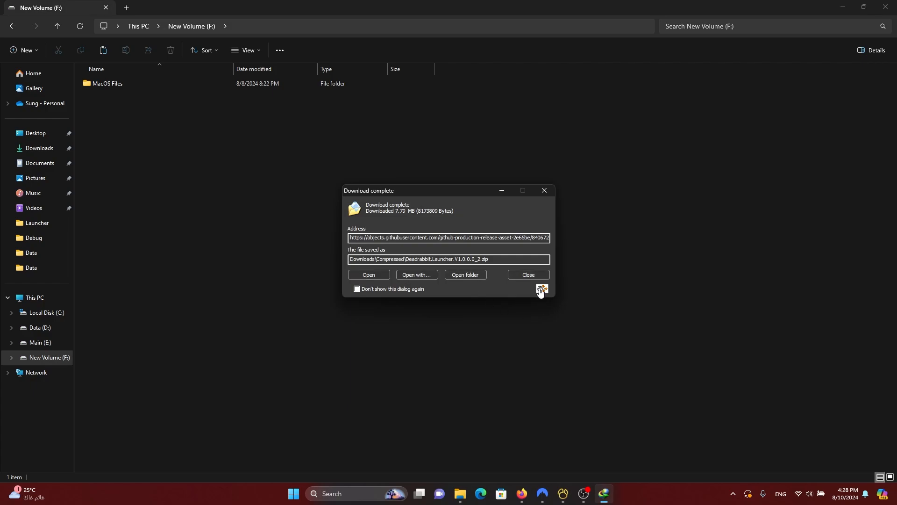
pyautogui.click(528, 275)
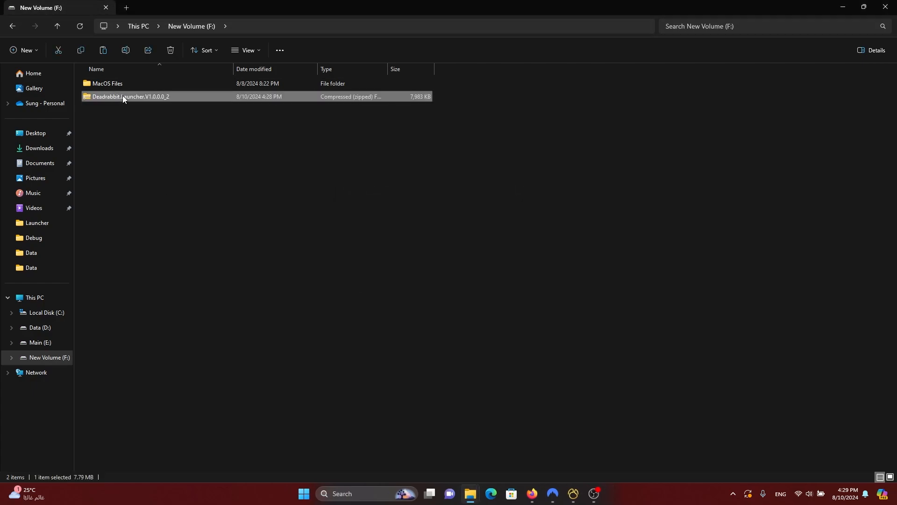
# Step: Extract the launcher zip into its own folder with 7-Zip
pyautogui.rightClick(123, 96)
pyautogui.click(164, 311)
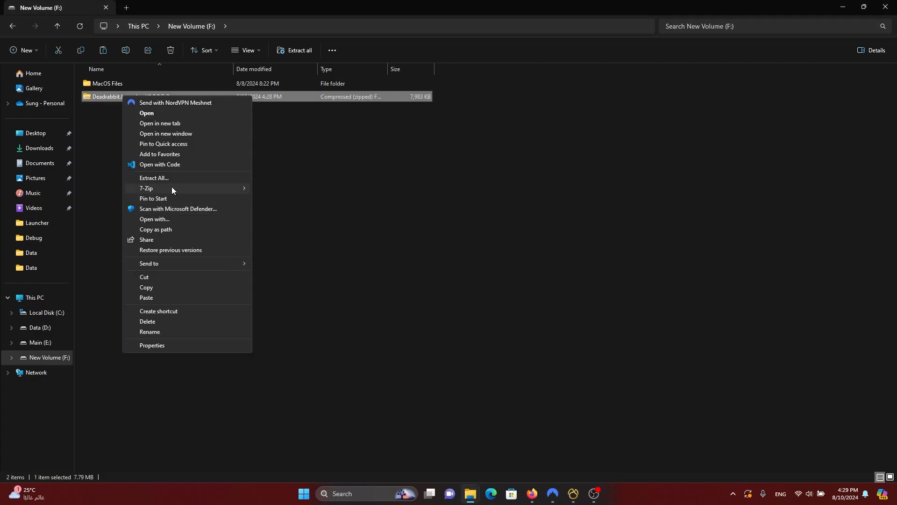
pyautogui.moveTo(172, 188)
pyautogui.click(307, 230)
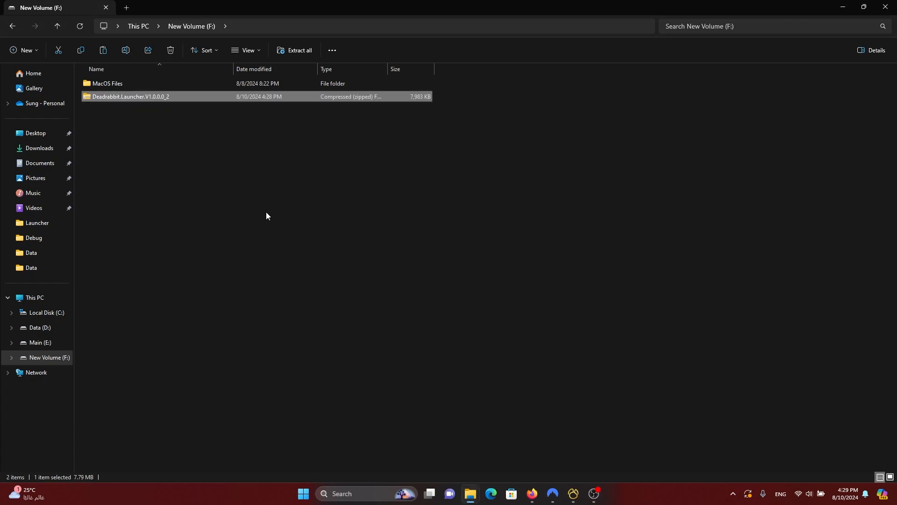
# Step: Open the extracted Deadrabbit Launcher folder and its Database subfolder
pyautogui.doubleClick(122, 108)
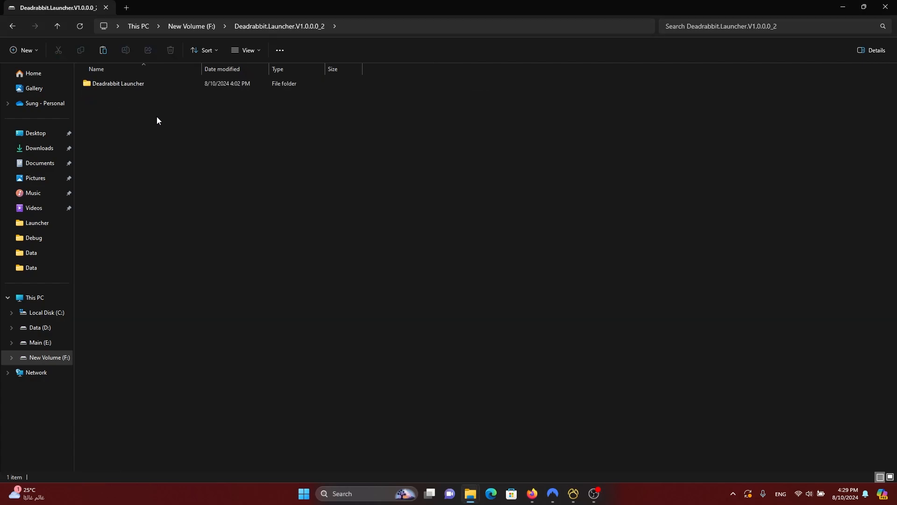
pyautogui.doubleClick(112, 84)
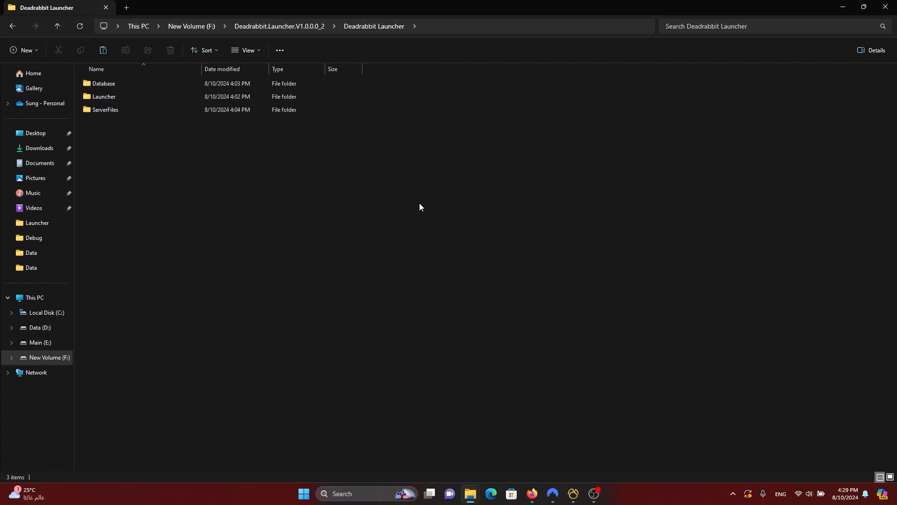
pyautogui.moveTo(147, 218); pyautogui.dragTo(122, 156)
pyautogui.doubleClick(96, 87)
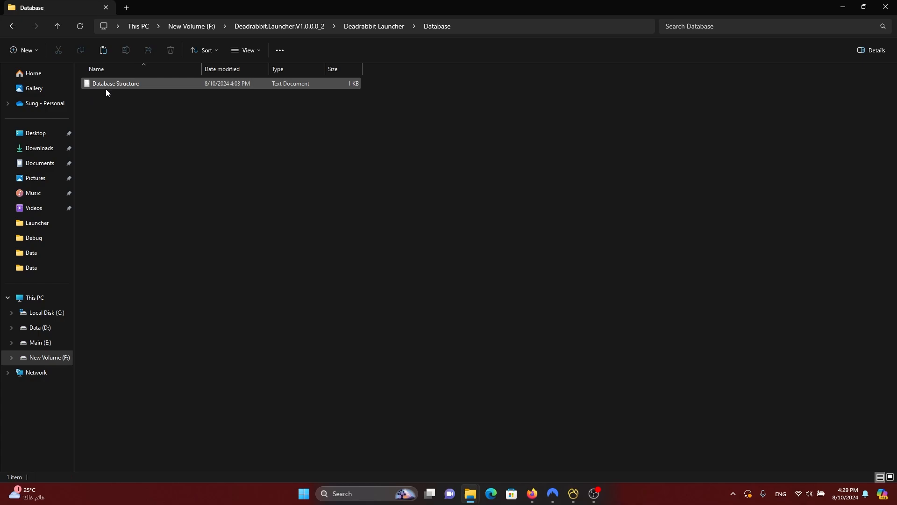
# Step: Read the accounts table's seven-field list in Database Structure.txt, then switch back to Navicat
pyautogui.doubleClick(112, 84)
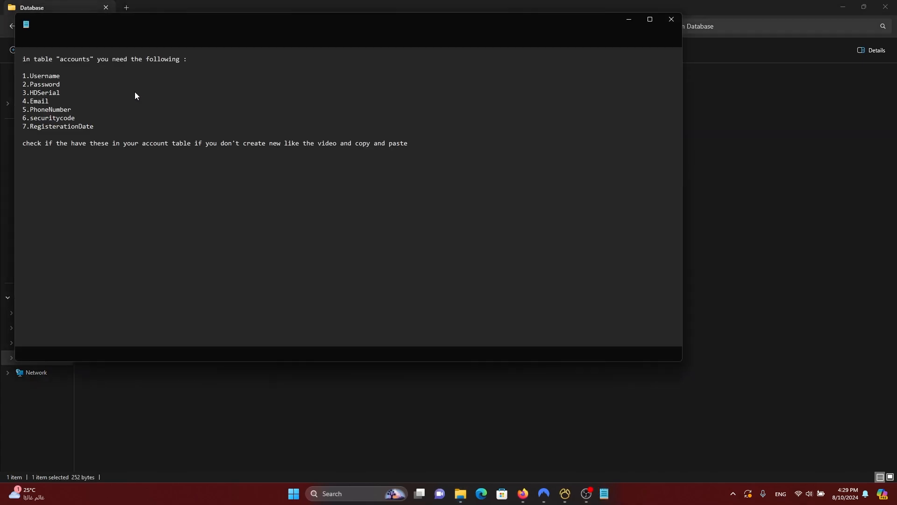
pyautogui.moveTo(107, 129); pyautogui.dragTo(52, 100)
pyautogui.moveTo(10, 74); pyautogui.dragTo(65, 99)
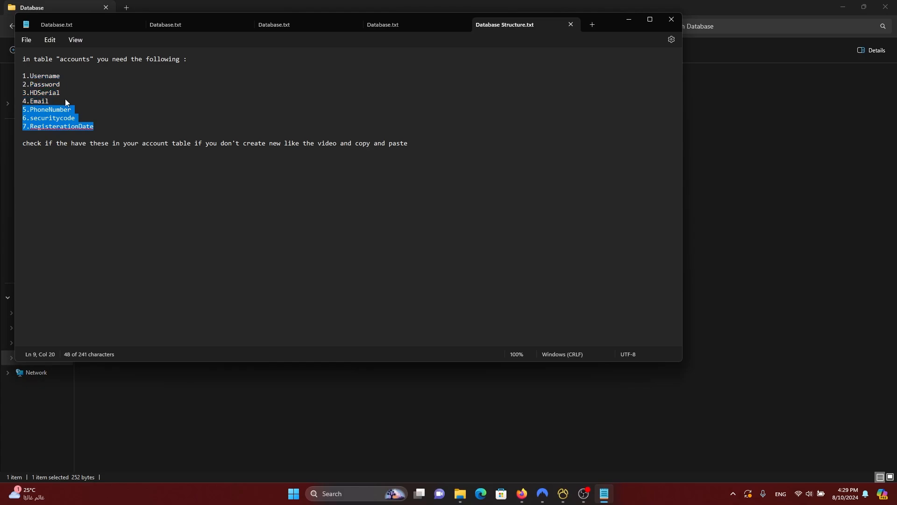
pyautogui.click(83, 87)
pyautogui.doubleClick(70, 60)
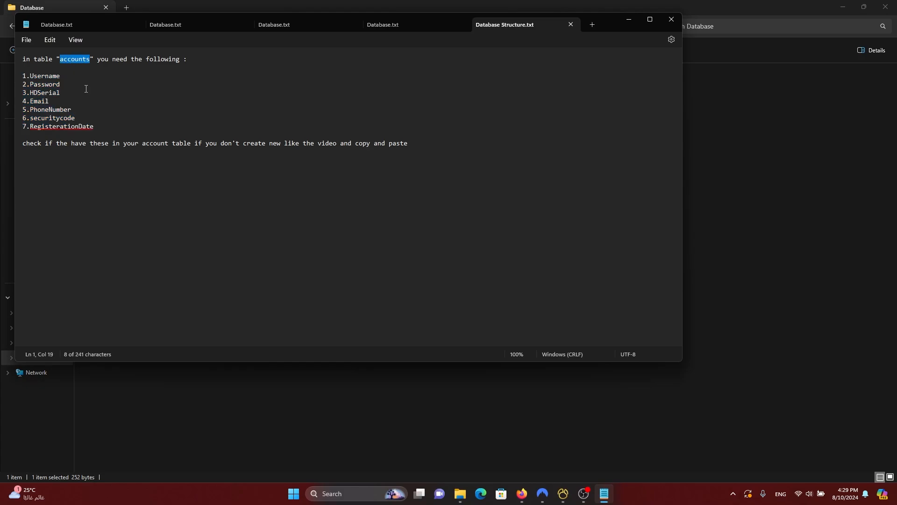
pyautogui.click(86, 89)
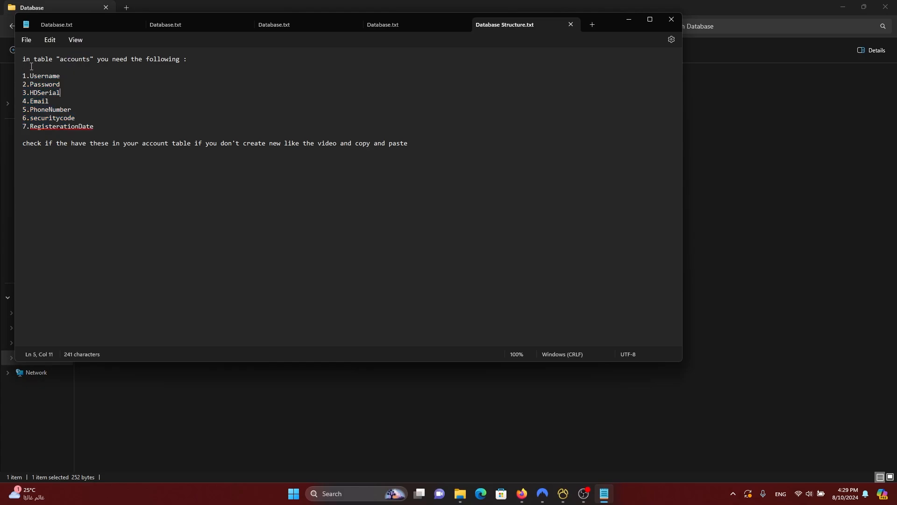
pyautogui.click(563, 495)
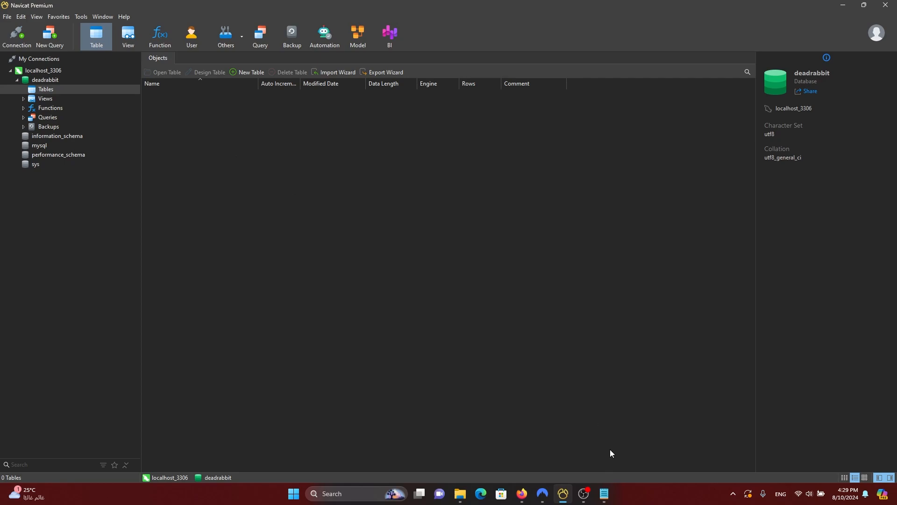
# Step: Start designing a new table in the deadrabbit database
pyautogui.click(604, 494)
pyautogui.moveTo(100, 130); pyautogui.dragTo(20, 76)
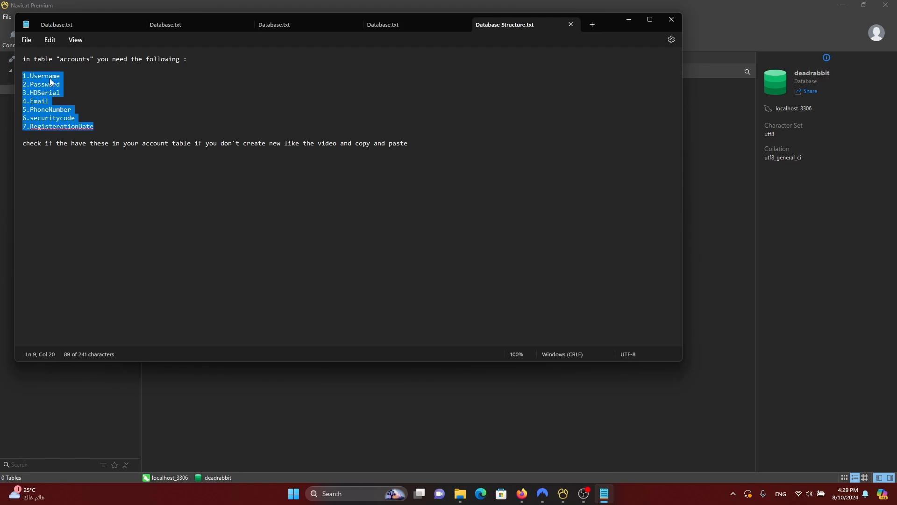
pyautogui.click(629, 19)
pyautogui.rightClick(313, 196)
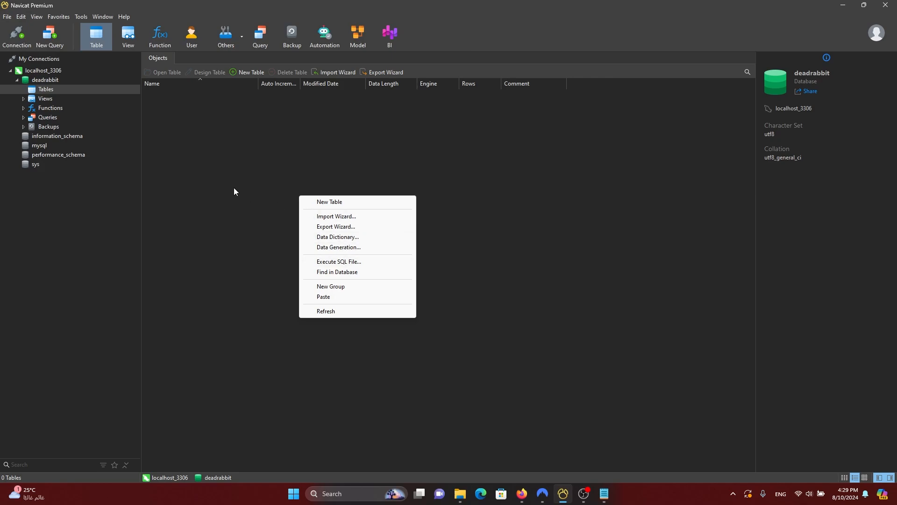
pyautogui.click(326, 202)
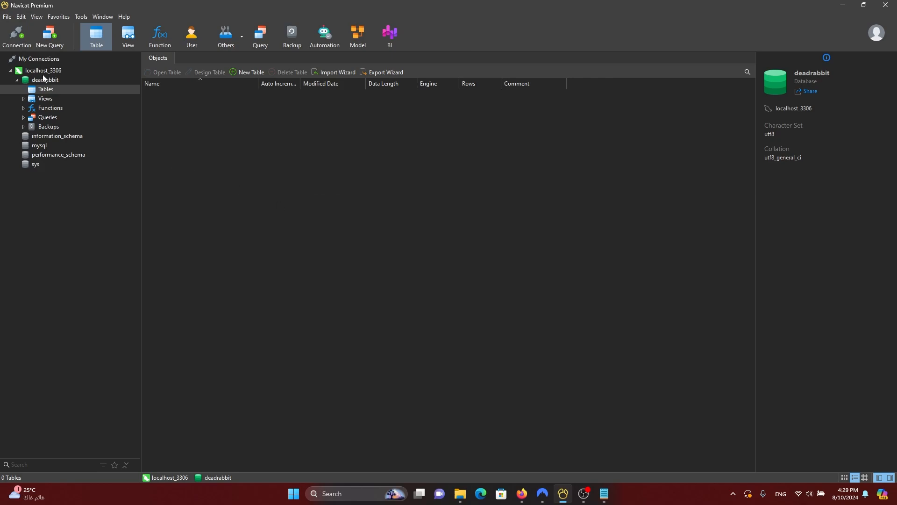
pyautogui.rightClick(234, 145)
pyautogui.click(251, 146)
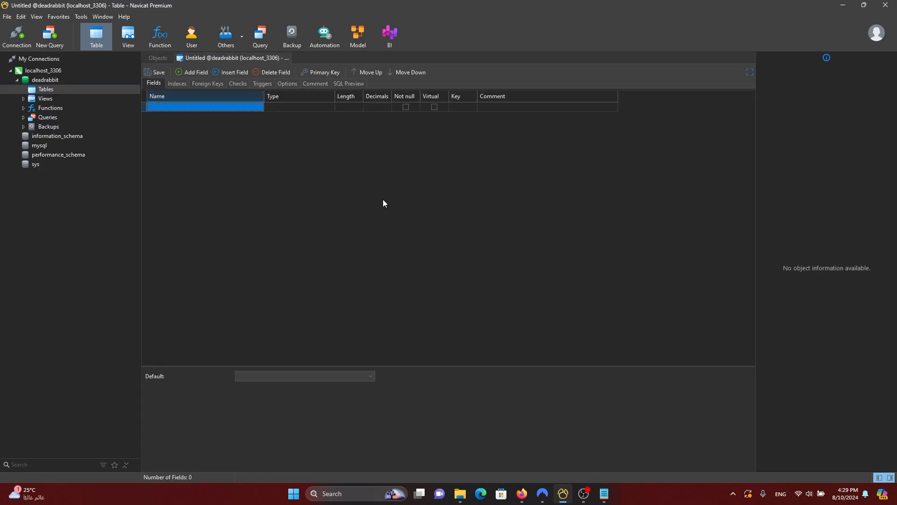
# Step: Add Username (varchar 255, Not null) as the first field and make it the primary key
pyautogui.click(605, 494)
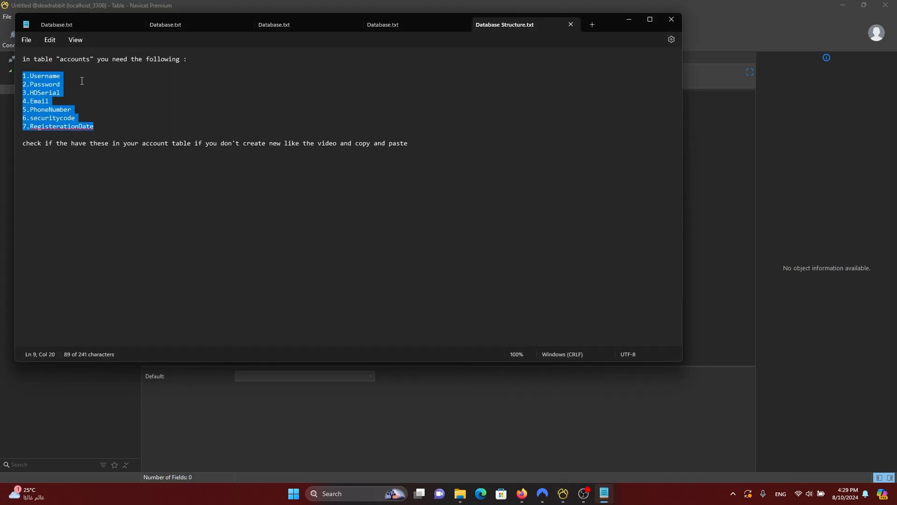
pyautogui.doubleClick(47, 76)
pyautogui.hotkey('ctrl', 'c')
pyautogui.click(629, 19)
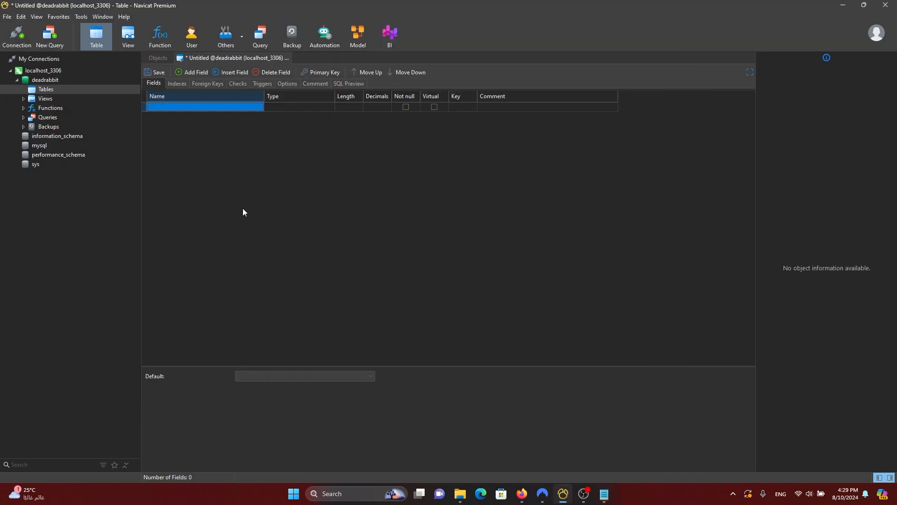
pyautogui.hotkey('ctrl', 'v')
pyautogui.press('Tab')
pyautogui.press('Tab')
pyautogui.press('Tab')
pyautogui.press('Tab')
pyautogui.press('Tab')
pyautogui.press('Tab')
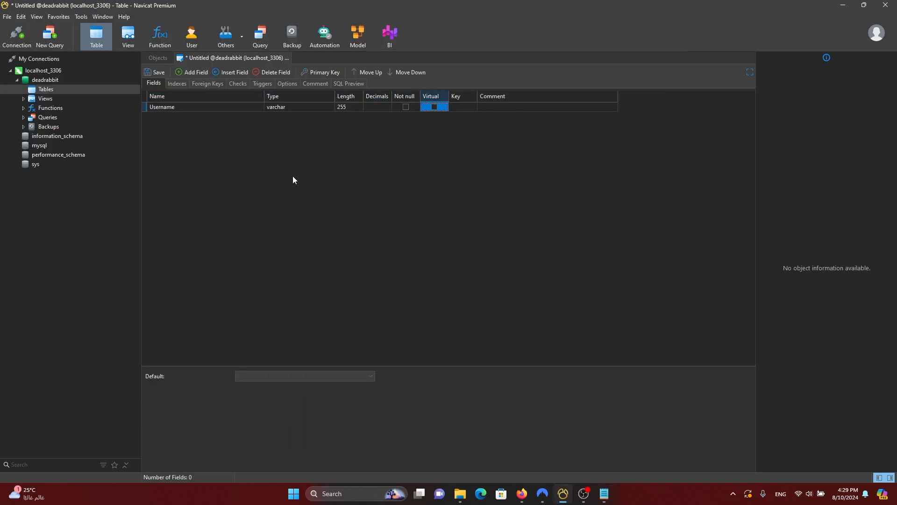
pyautogui.press('space')
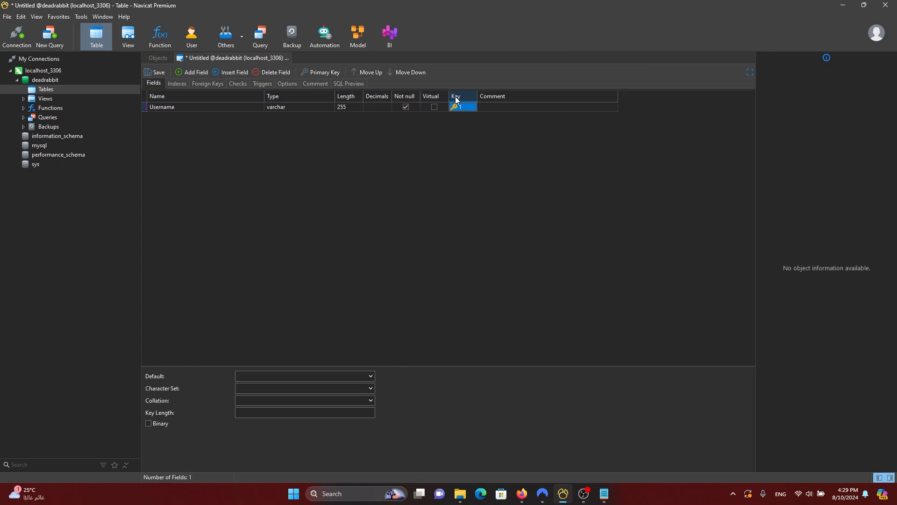
pyautogui.hotkey('shift', 'Tab')
pyautogui.hotkey('shift', 'Tab')
pyautogui.hotkey('shift', 'Tab')
pyautogui.hotkey('shift', 'Tab')
pyautogui.hotkey('shift', 'Tab')
pyautogui.hotkey('shift', 'Tab')
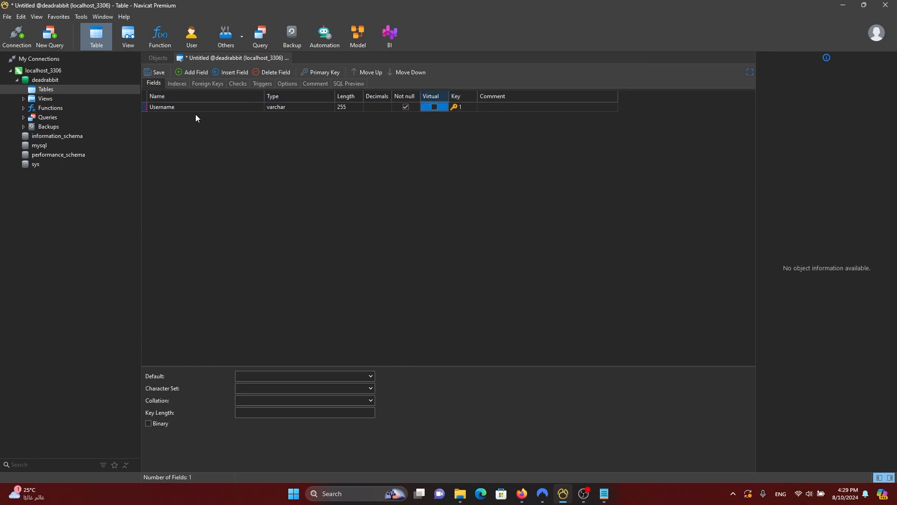
pyautogui.press('Down')
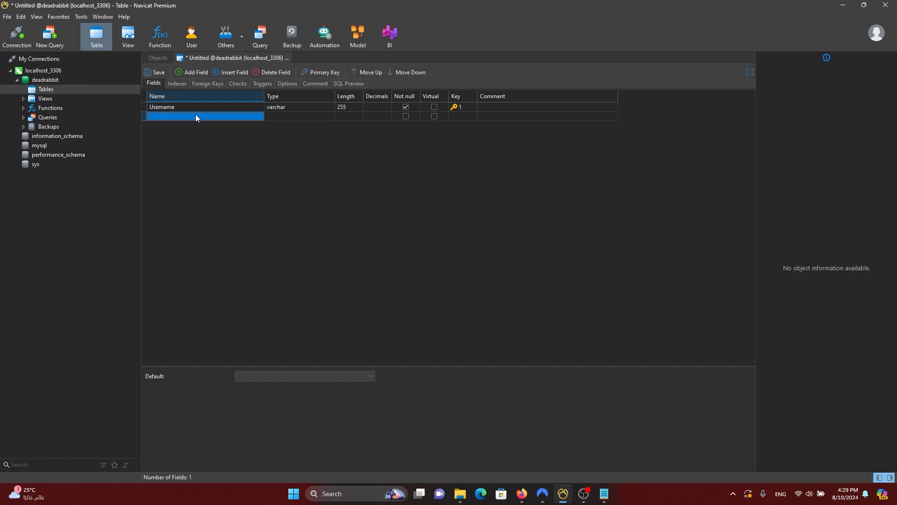
# Step: Add Password as the second varchar 255 field
pyautogui.hotkey('alt', 'Tab')
pyautogui.doubleClick(52, 85)
pyautogui.hotkey('ctrl', 'c')
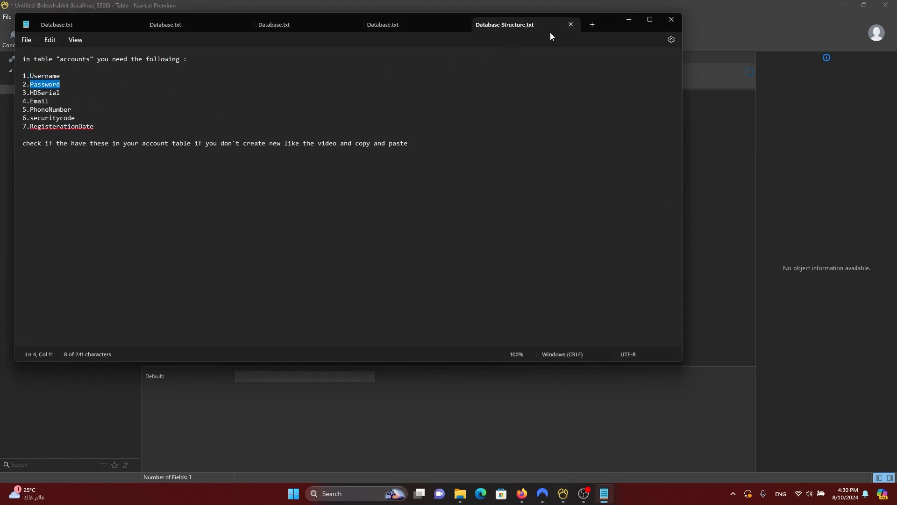
pyautogui.hotkey('alt', 'Tab')
pyautogui.hotkey('ctrl', 'v')
pyautogui.press('Tab')
pyautogui.press('Tab')
pyautogui.press('Tab')
pyautogui.press('Tab')
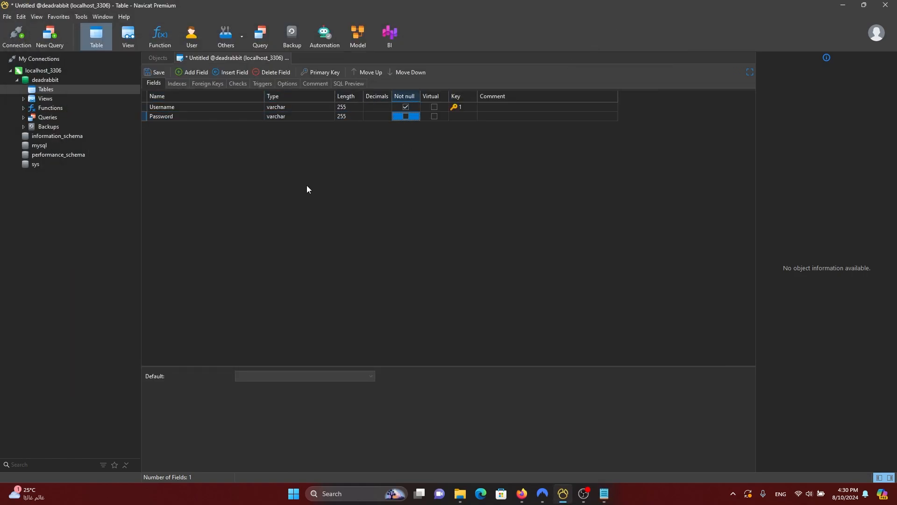
pyautogui.hotkey('alt', 'Tab')
pyautogui.click(48, 93)
pyautogui.doubleClick(48, 94)
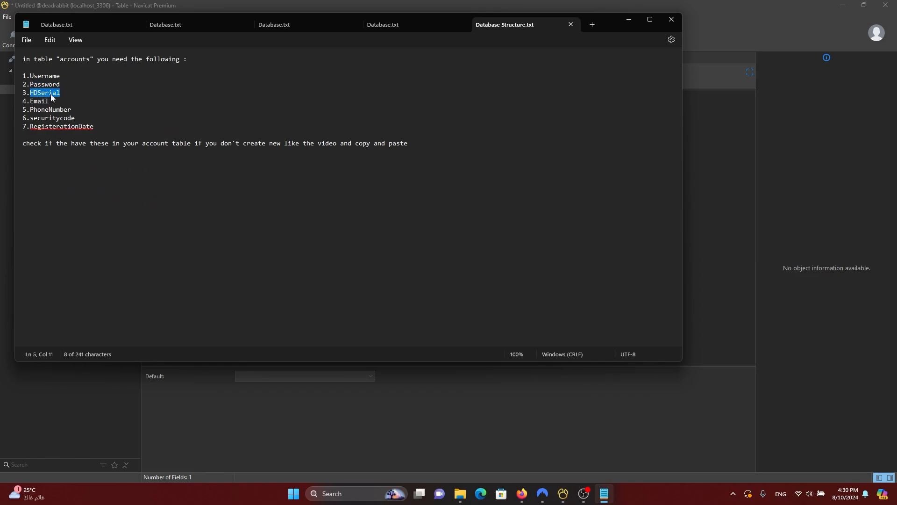
pyautogui.hotkey('ctrl', 'c')
pyautogui.click(630, 19)
pyautogui.hotkey('shift', 'Tab')
pyautogui.hotkey('shift', 'Tab')
pyautogui.hotkey('shift', 'Tab')
pyautogui.hotkey('shift', 'Tab')
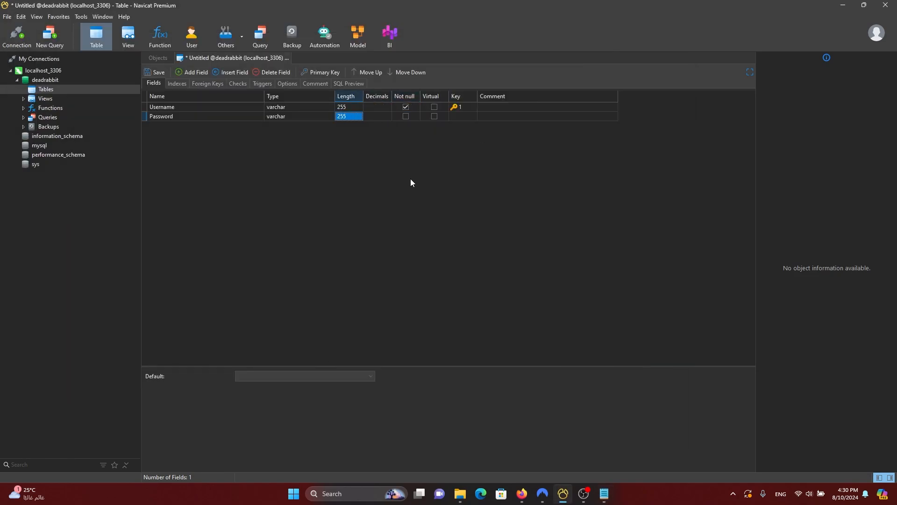
pyautogui.press('Down')
# Step: Add HDSerial and Email as the third and fourth varchar fields
pyautogui.hotkey('alt', 'Tab')
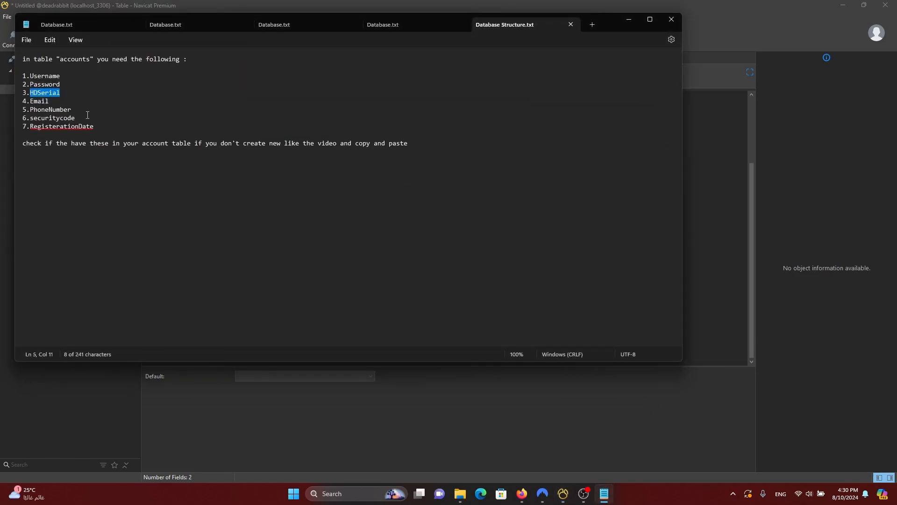
pyautogui.doubleClick(43, 102)
pyautogui.hotkey('alt', 'Tab')
pyautogui.hotkey('ctrl', 'v')
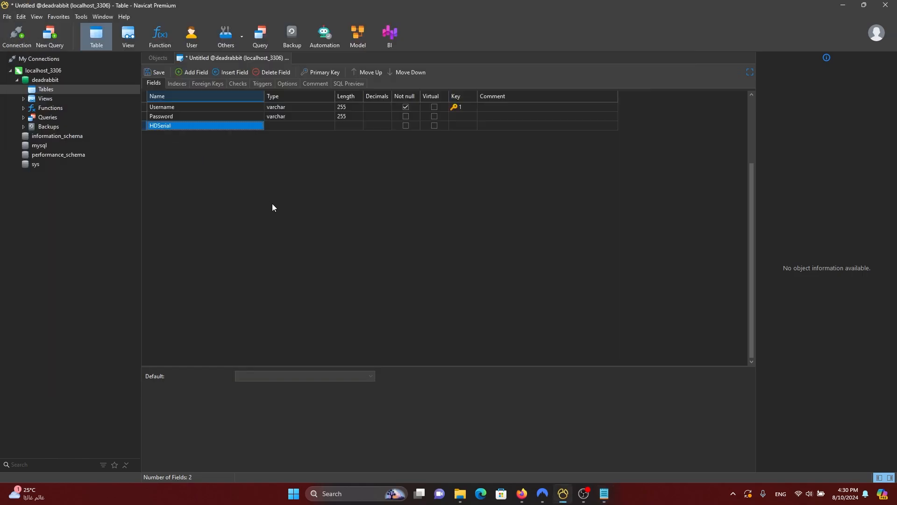
pyautogui.press('Tab')
pyautogui.press('Tab')
pyautogui.press('Tab')
pyautogui.press('Tab')
pyautogui.press('Tab')
pyautogui.press('Tab')
pyautogui.press('Tab')
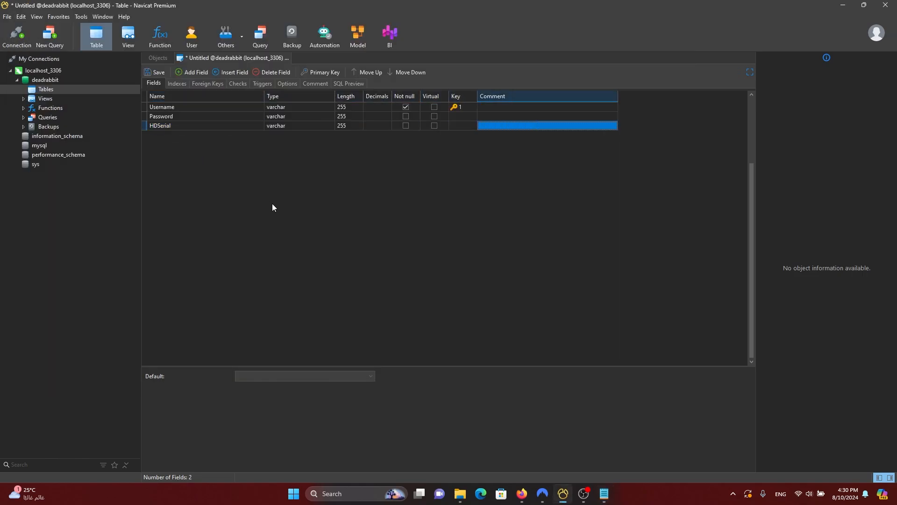
pyautogui.hotkey('ctrl', 'v')
pyautogui.press('Tab')
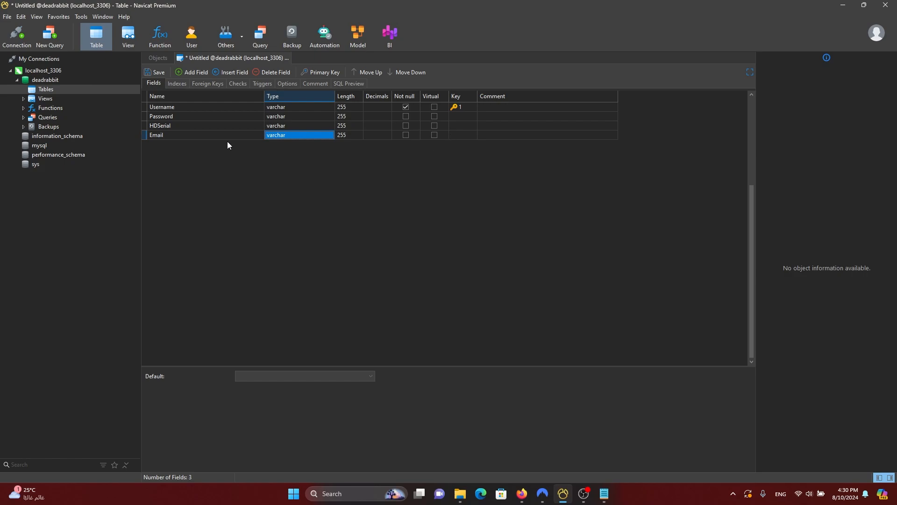
pyautogui.press('Tab')
pyautogui.press('Tab')
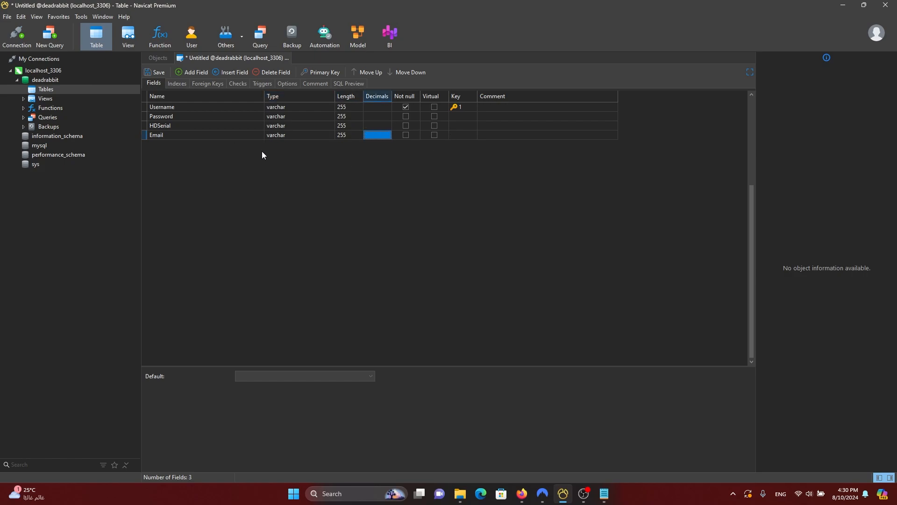
pyautogui.press('Tab')
pyautogui.press('Tab')
pyautogui.press('Tab')
pyautogui.press('Tab')
pyautogui.press('Tab')
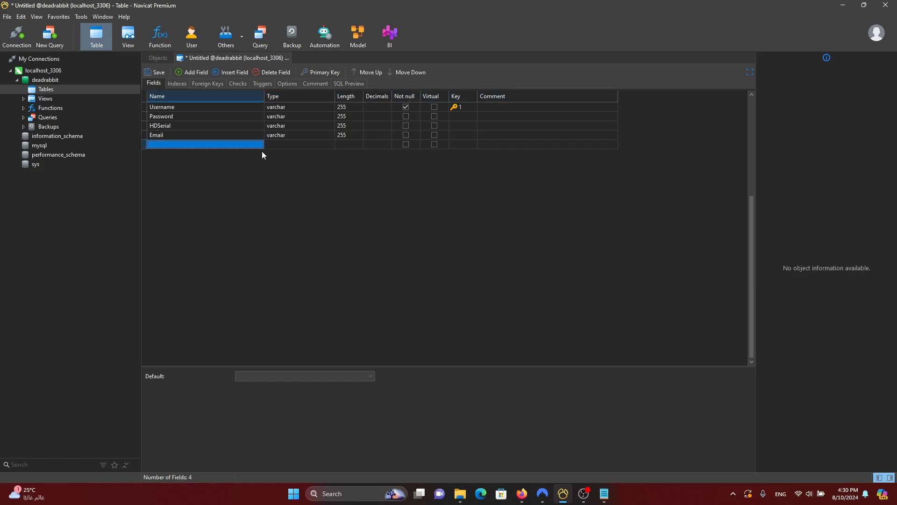
# Step: Add PhoneNumber as the fifth field with type varchar
pyautogui.hotkey('alt', 'Tab')
pyautogui.doubleClick(45, 110)
pyautogui.hotkey('ctrl', 'c')
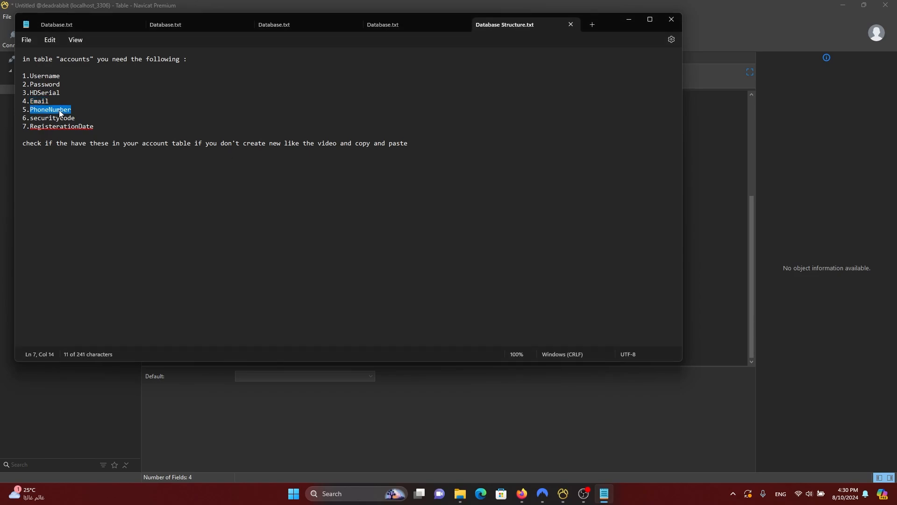
pyautogui.hotkey('alt', 'Tab')
pyautogui.hotkey('ctrl', 'v')
pyautogui.press('Tab')
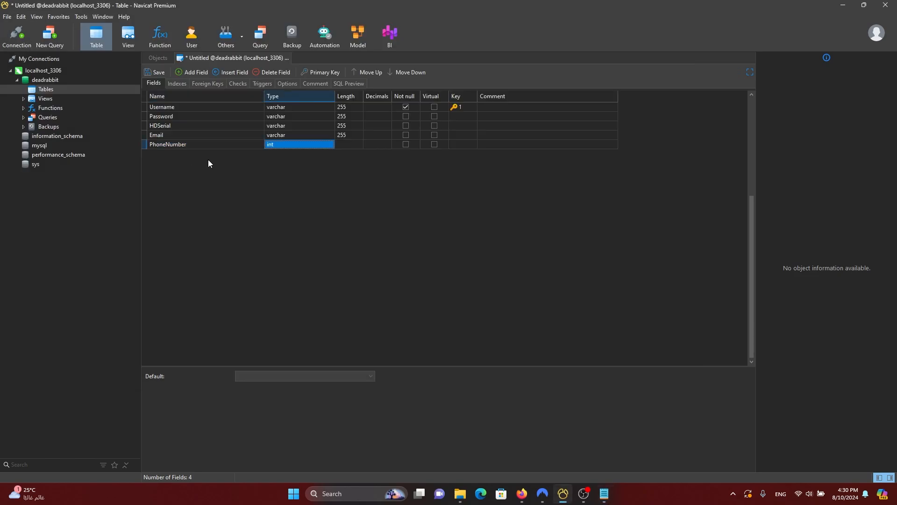
pyautogui.write('var')
pyautogui.press('BackSpace')
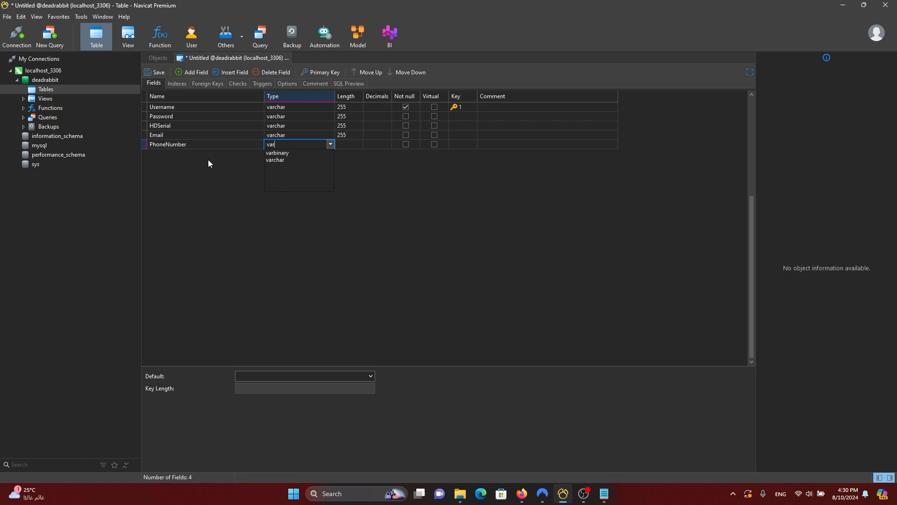
pyautogui.write('c')
pyautogui.press('Return')
pyautogui.press('Tab')
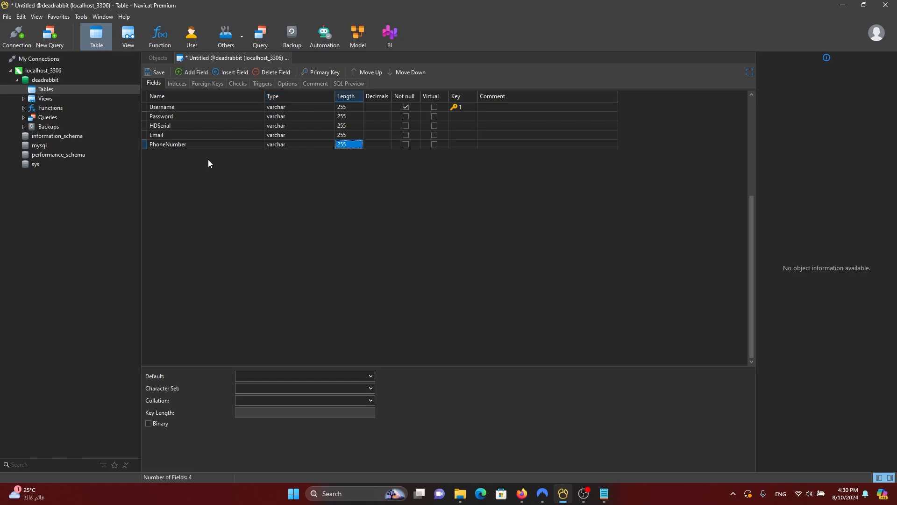
pyautogui.press('Tab')
pyautogui.press('Tab')
pyautogui.press('Tab')
# Step: Add securitycode as the sixth varchar field
pyautogui.hotkey('alt', 'Tab')
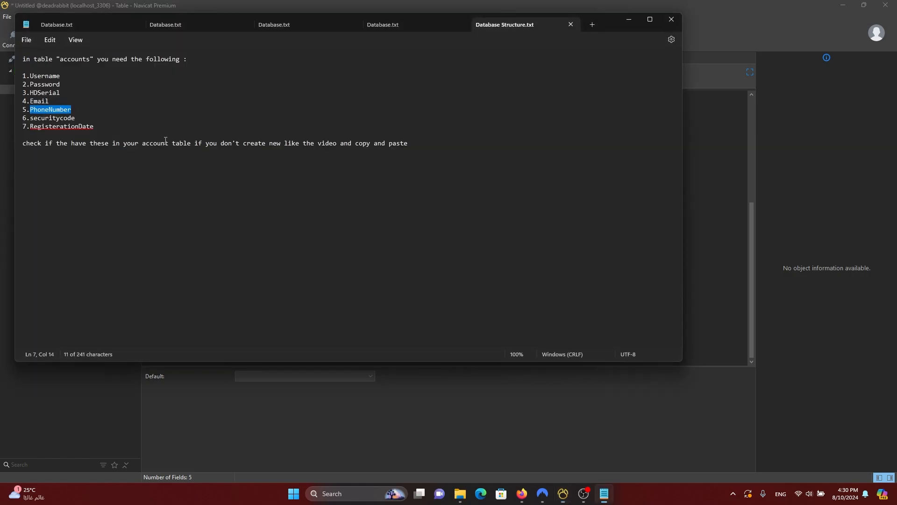
pyautogui.doubleClick(57, 118)
pyautogui.hotkey('ctrl', 'c')
pyautogui.hotkey('alt', 'Tab')
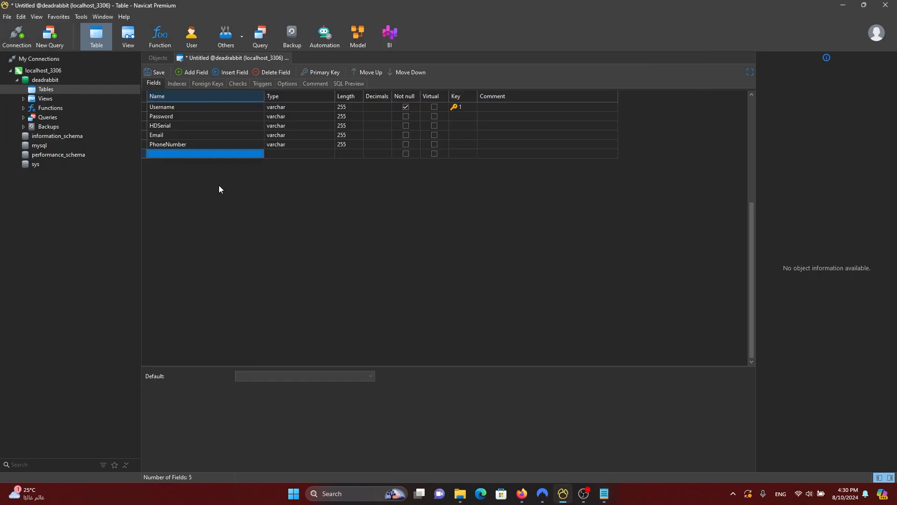
pyautogui.hotkey('ctrl', 'v')
pyautogui.press('Tab')
pyautogui.press('Tab')
pyautogui.press('Tab')
pyautogui.press('Tab')
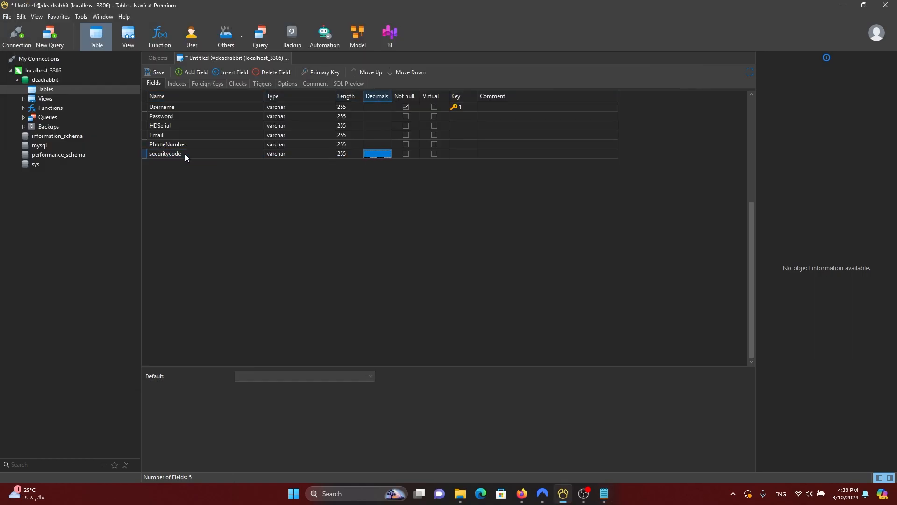
pyautogui.press('Tab')
pyautogui.press('Tab')
pyautogui.press('Tab')
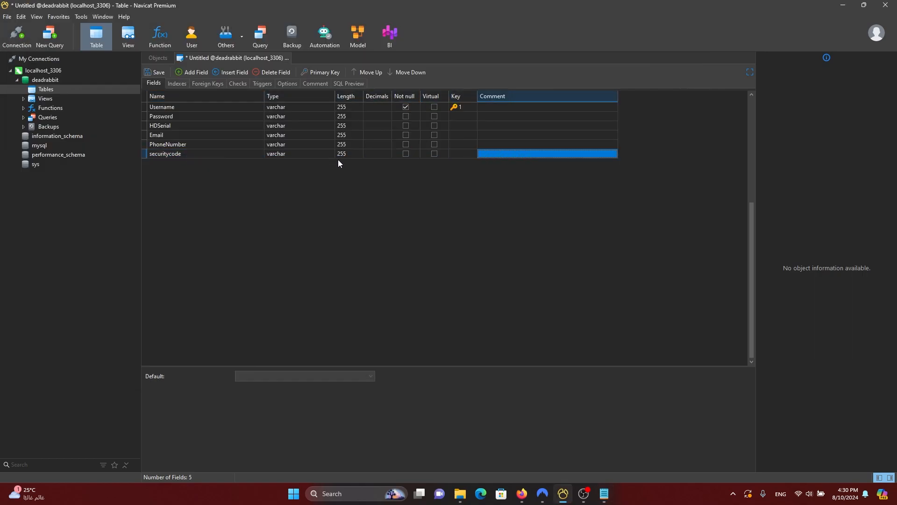
pyautogui.press('Tab')
# Step: Add RegisterationDate as a datetime field and save the table with Ctrl+S
pyautogui.hotkey('alt', 'Tab')
pyautogui.doubleClick(71, 127)
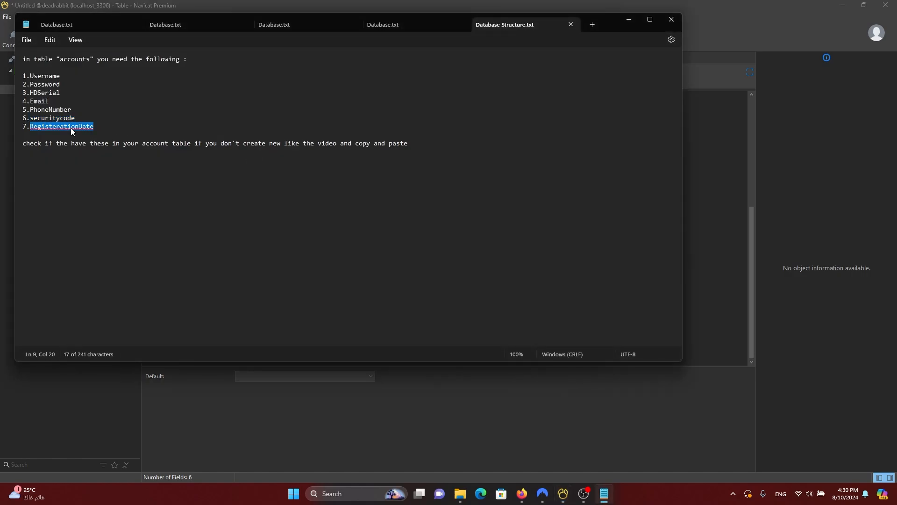
pyautogui.hotkey('ctrl', 'c')
pyautogui.hotkey('alt', 'Tab')
pyautogui.hotkey('ctrl', 'v')
pyautogui.press('Tab')
pyautogui.write('datetime')
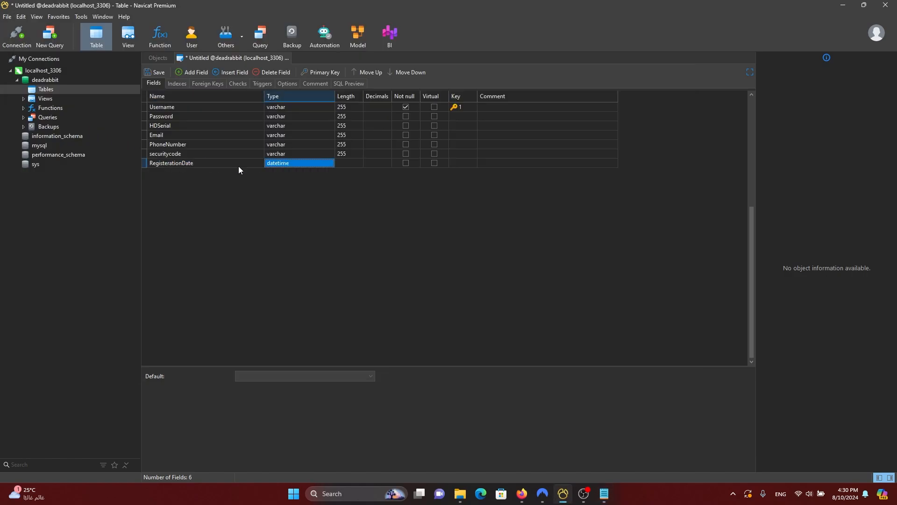
pyautogui.press('Tab')
pyautogui.press('Tab')
pyautogui.hotkey('ctrl', 's')
pyautogui.hotkey('alt', 'Tab')
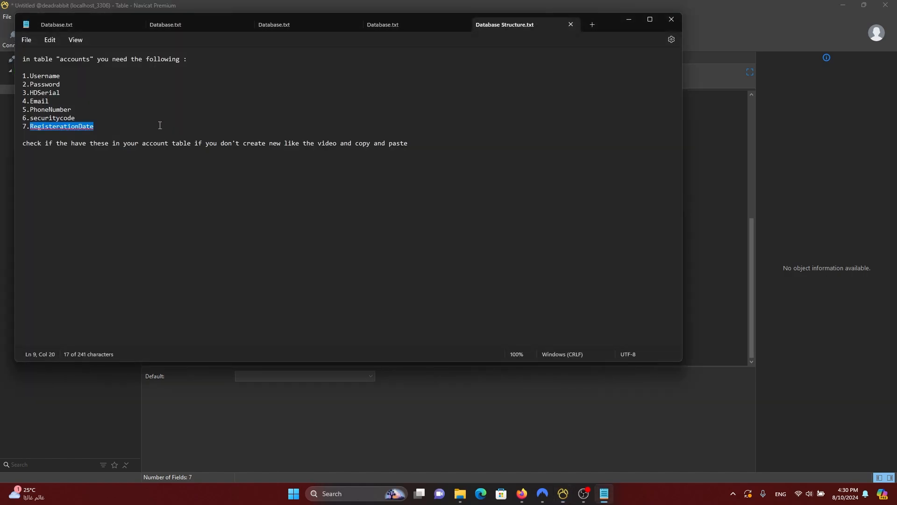
pyautogui.doubleClick(74, 59)
# Step: Save the new table under the name accounts
pyautogui.hotkey('ctrl', 'c')
pyautogui.hotkey('alt', 'Tab')
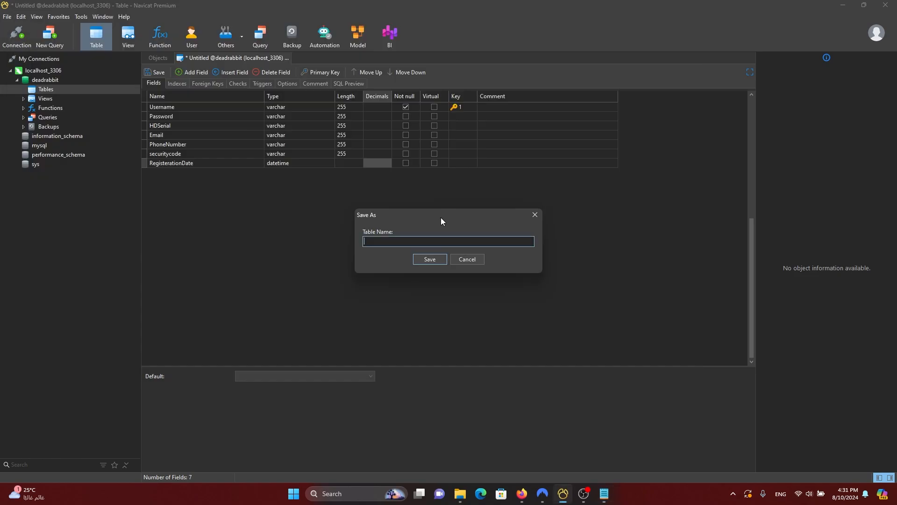
pyautogui.hotkey('ctrl', 'v')
pyautogui.click(429, 261)
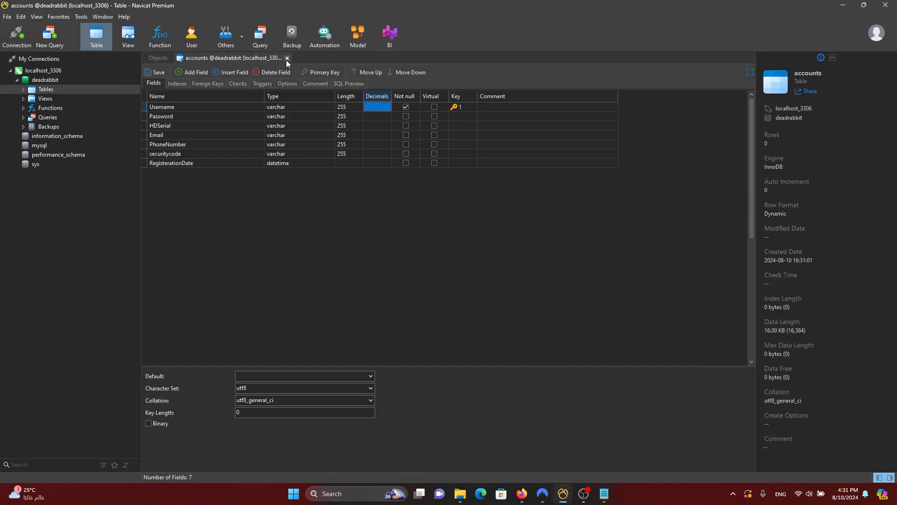
# Step: Refresh the table list, open the accounts table, and widen its HDSerial column
pyautogui.click(286, 60)
pyautogui.rightClick(281, 182)
pyautogui.click(327, 300)
pyautogui.doubleClick(159, 94)
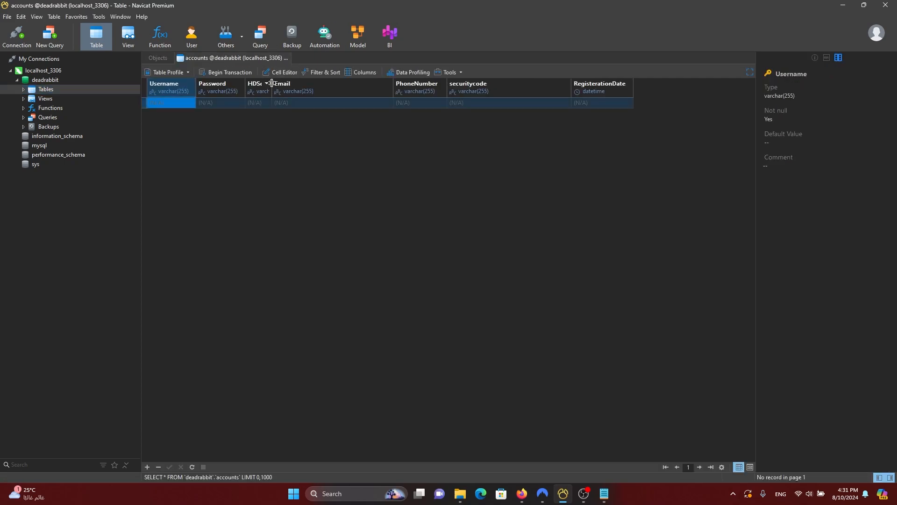
pyautogui.moveTo(272, 87); pyautogui.dragTo(303, 89)
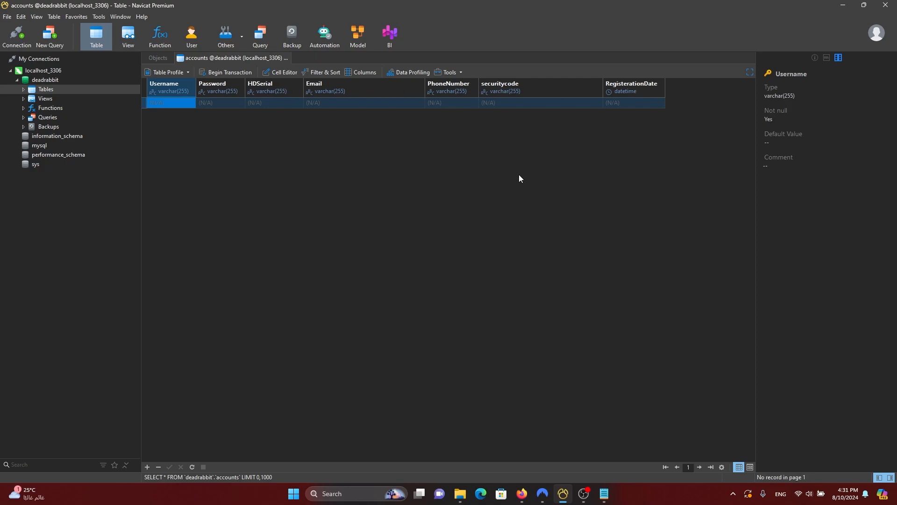
pyautogui.moveTo(460, 493)
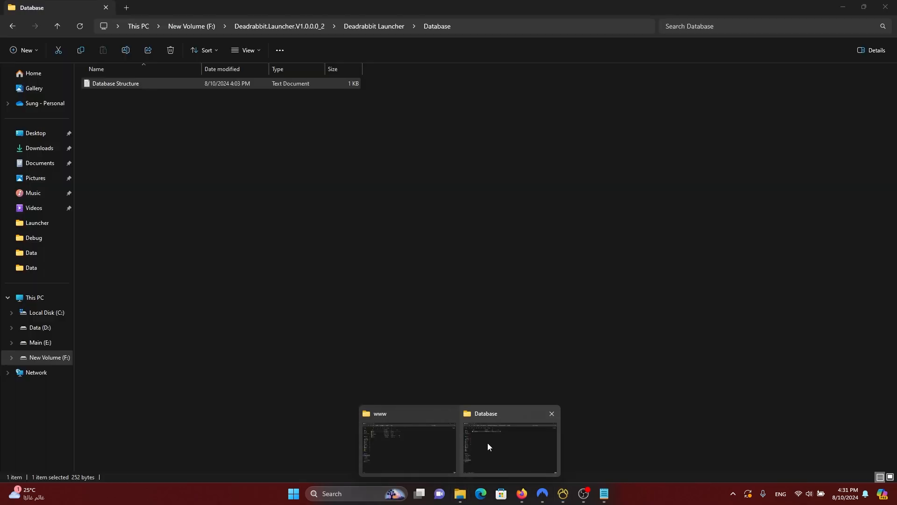
# Step: Permanently delete ProtectedConfigrations from the launcher's Data\Protected folder
pyautogui.click(487, 437)
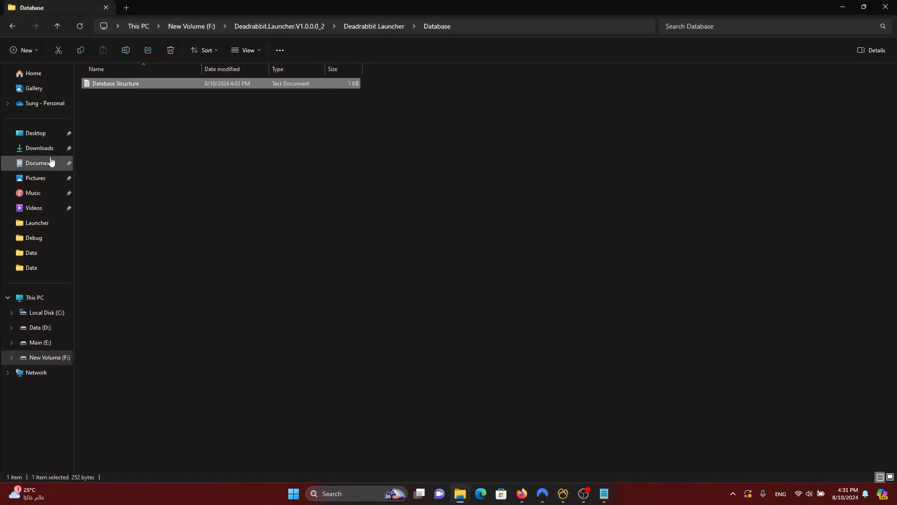
pyautogui.click(54, 22)
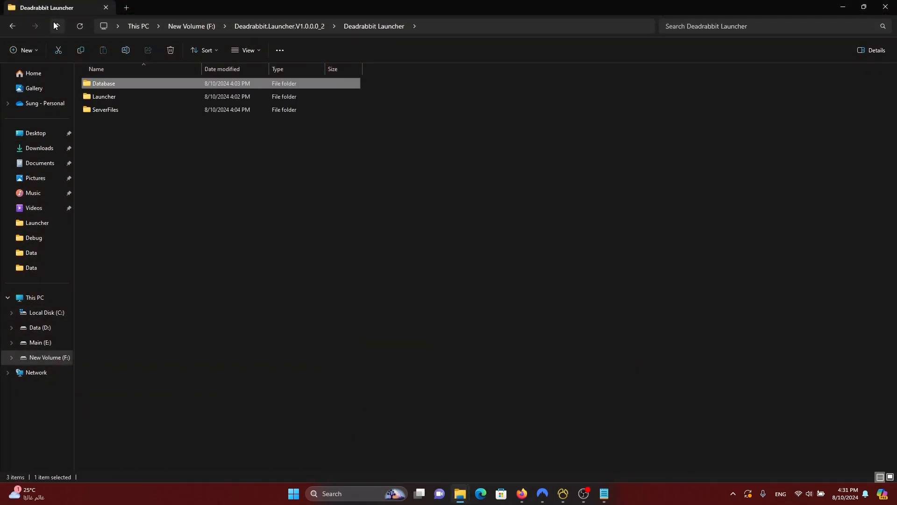
pyautogui.doubleClick(119, 96)
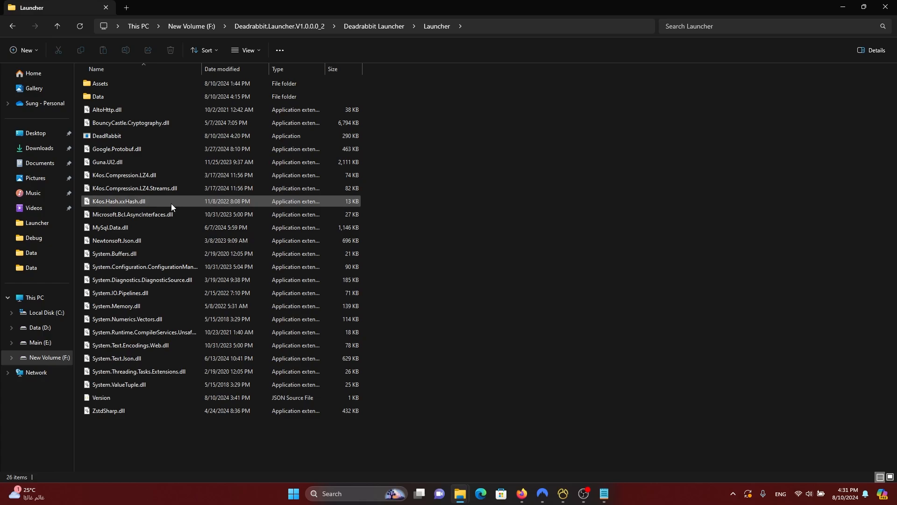
pyautogui.doubleClick(110, 95)
pyautogui.doubleClick(131, 83)
pyautogui.click(131, 83)
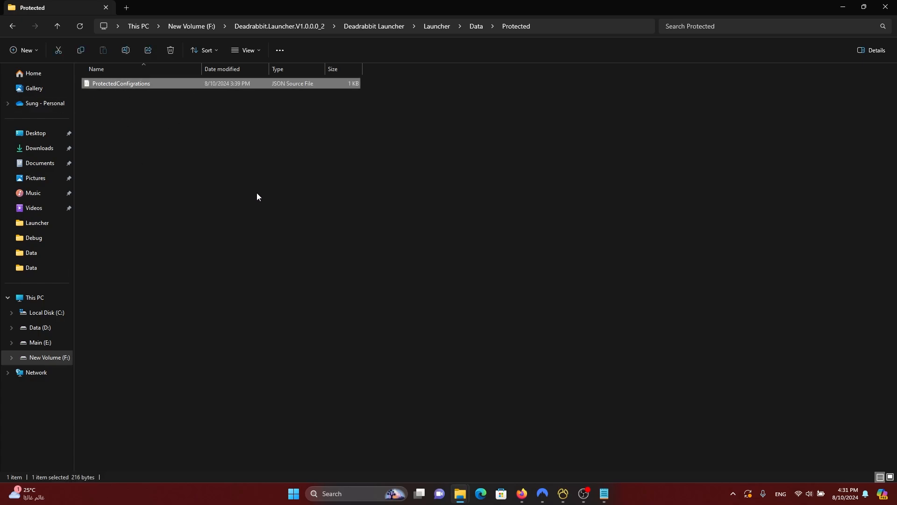
pyautogui.hotkey('shift', 'Delete')
pyautogui.press('Return')
# Step: Run the launcher once, close it, then open UnProtectedConfigrations in Visual Studio Code
pyautogui.click(55, 32)
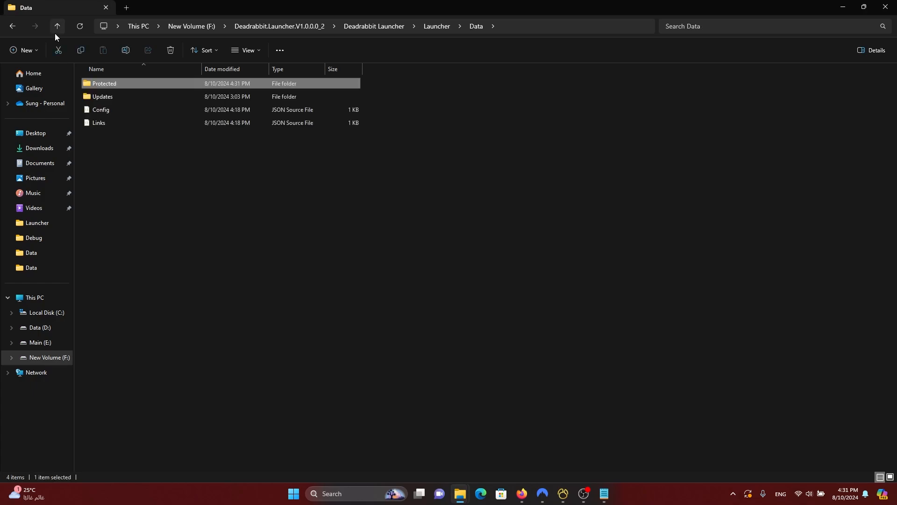
pyautogui.click(54, 33)
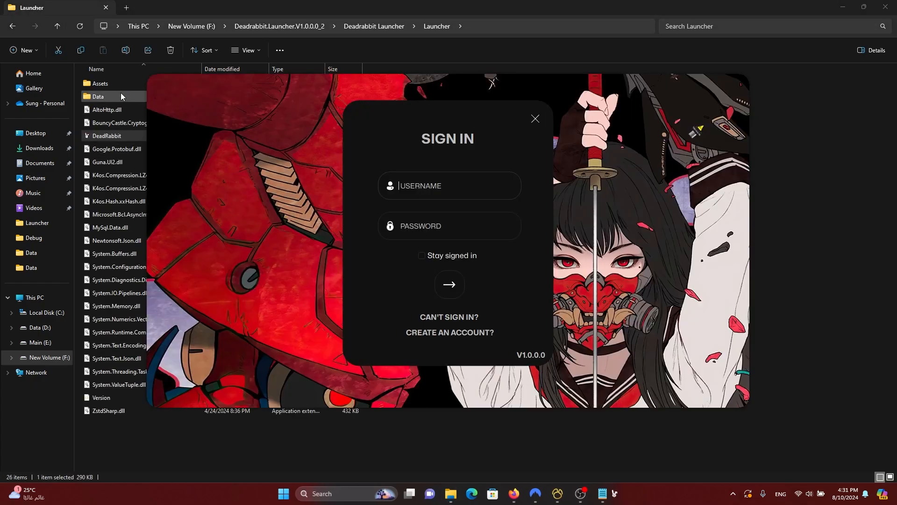
pyautogui.click(540, 124)
pyautogui.doubleClick(152, 98)
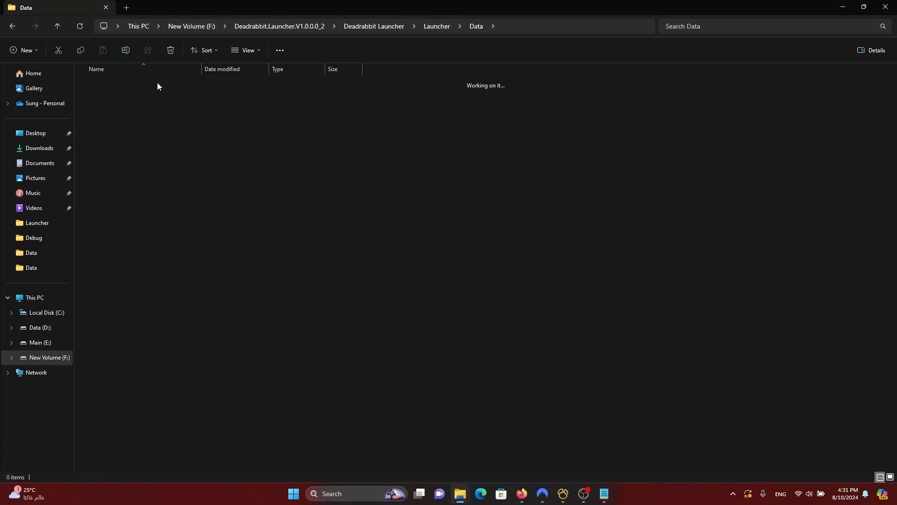
pyautogui.doubleClick(127, 86)
pyautogui.click(127, 85)
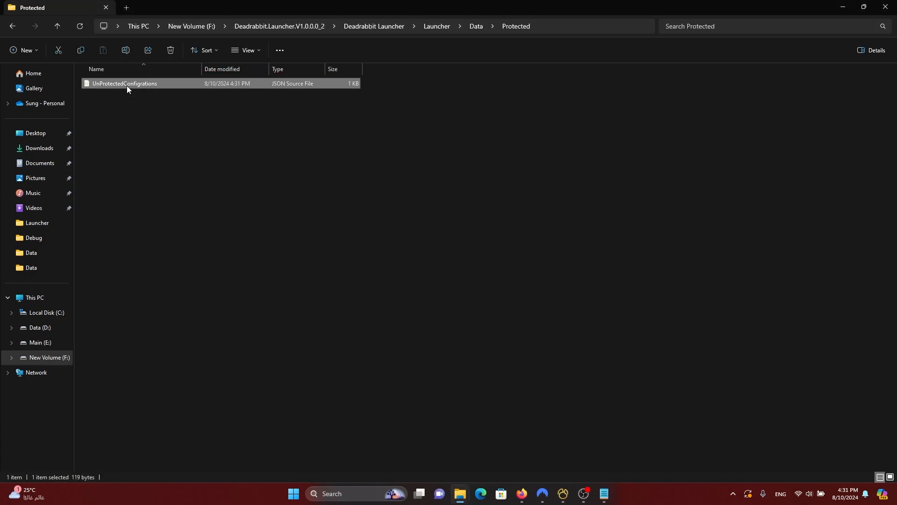
pyautogui.doubleClick(127, 86)
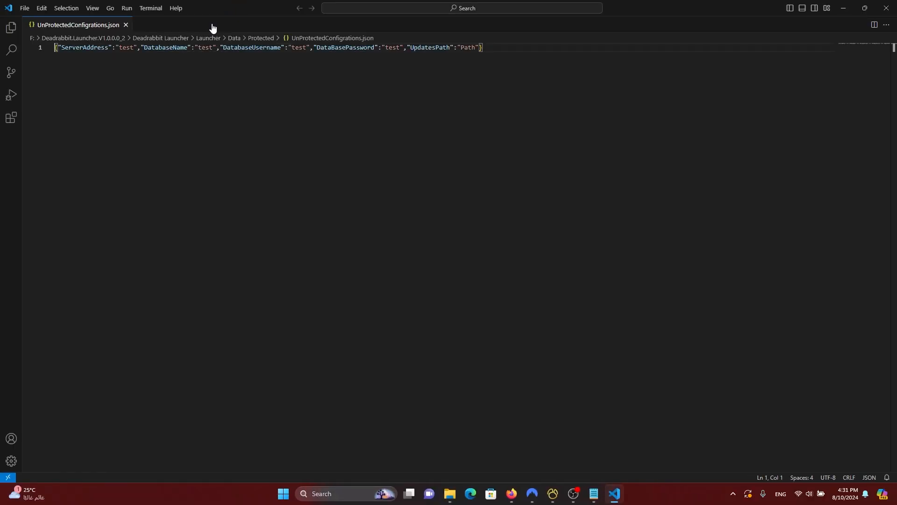
# Step: Set ServerAddress to localhost, DatabaseName to deadrabbit, username to root, and enter the database password
pyautogui.moveTo(197, 5); pyautogui.dragTo(401, 114)
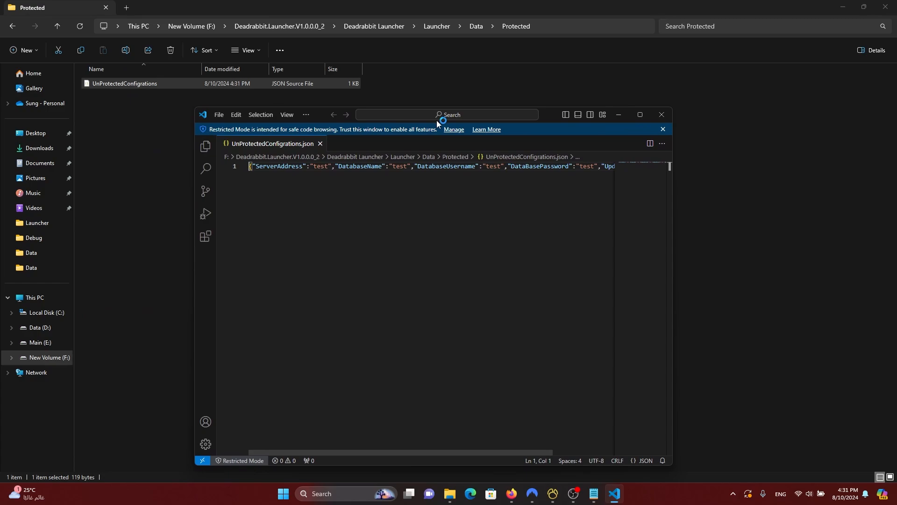
pyautogui.doubleClick(558, 113)
pyautogui.doubleClick(127, 59)
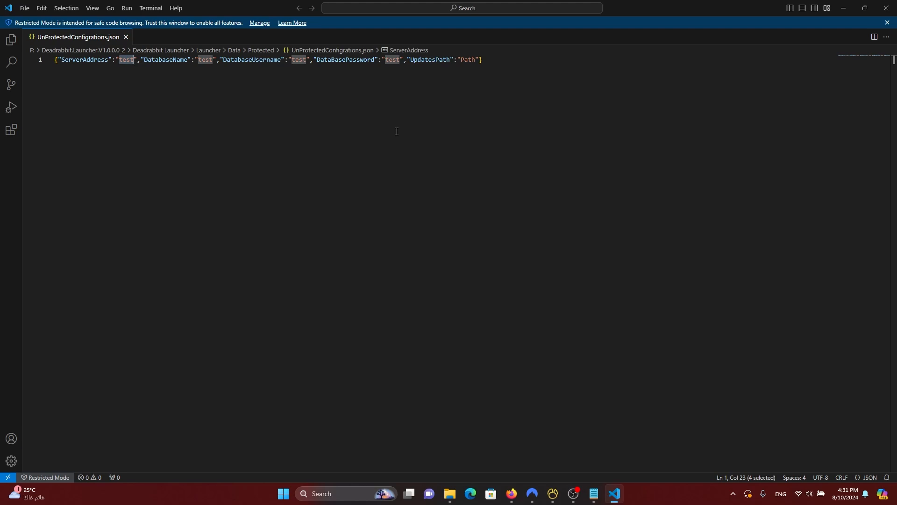
pyautogui.write('localhost')
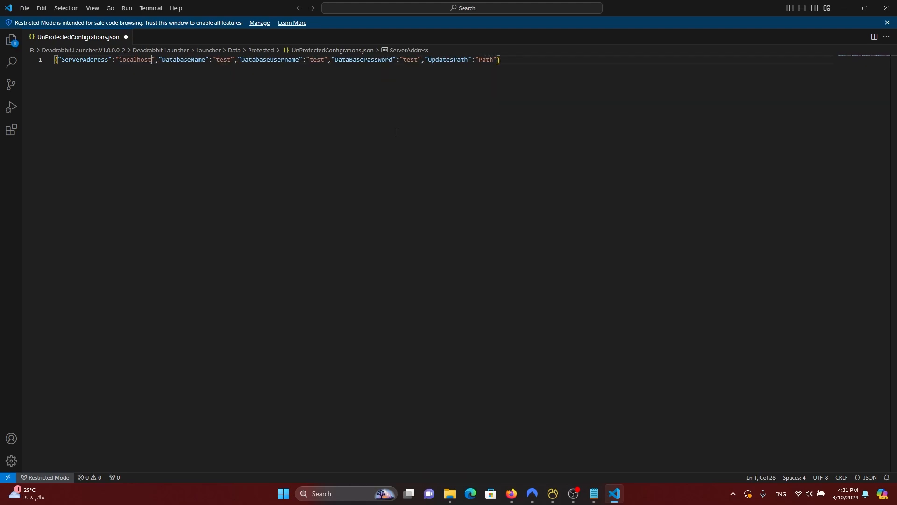
pyautogui.doubleClick(220, 59)
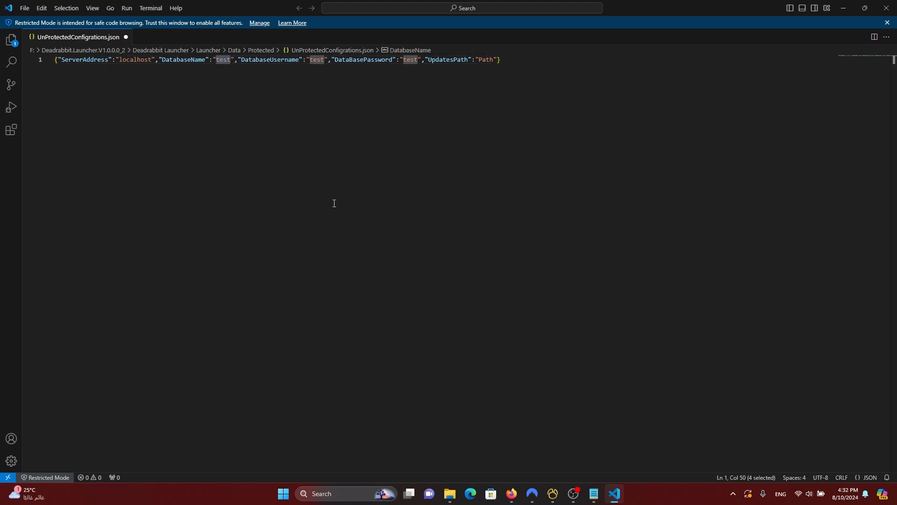
pyautogui.write('deadrabbit')
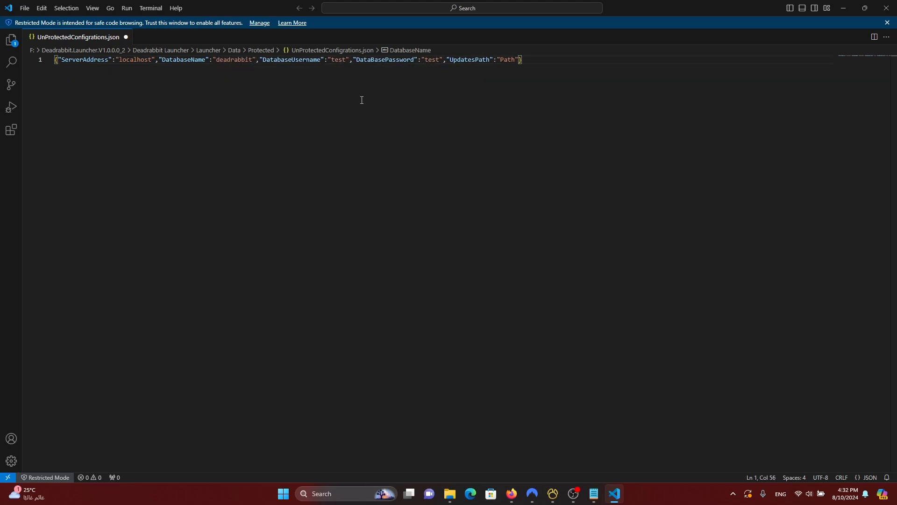
pyautogui.doubleClick(338, 59)
pyautogui.write('root')
pyautogui.doubleClick(432, 59)
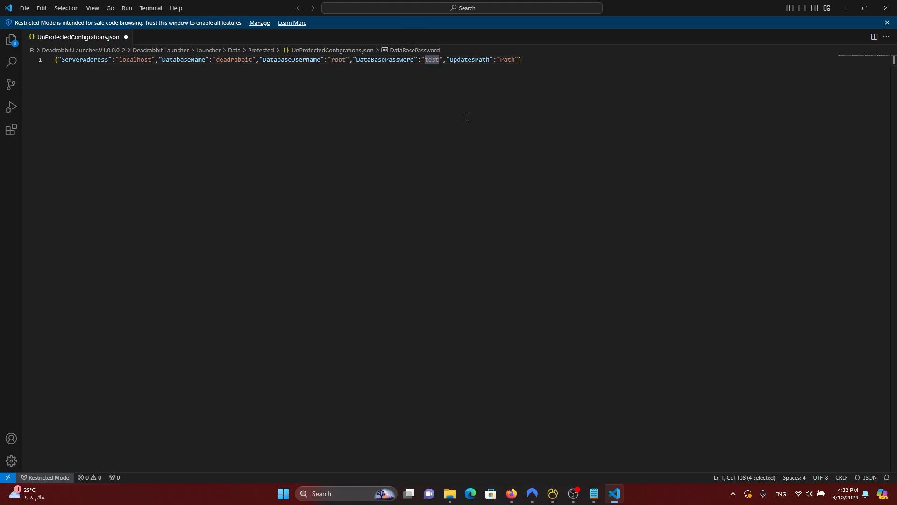
pyautogui.write('12345678')
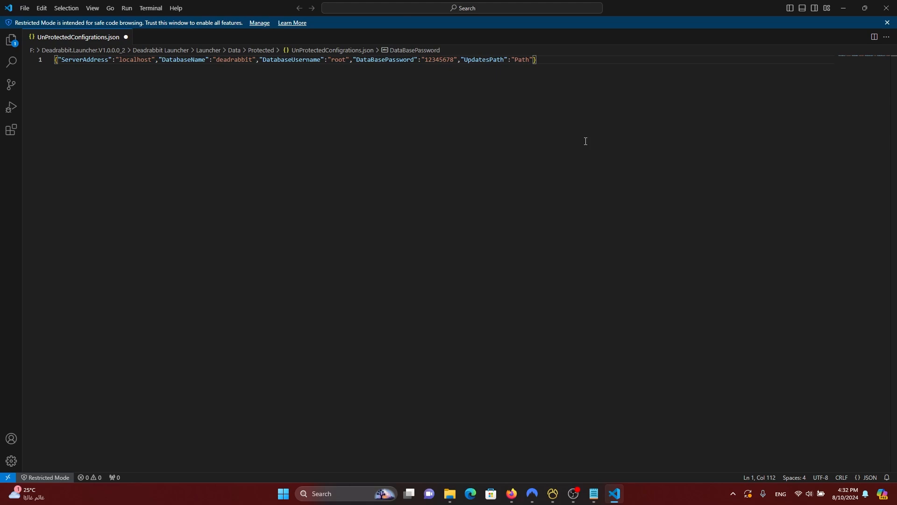
pyautogui.doubleClick(522, 60)
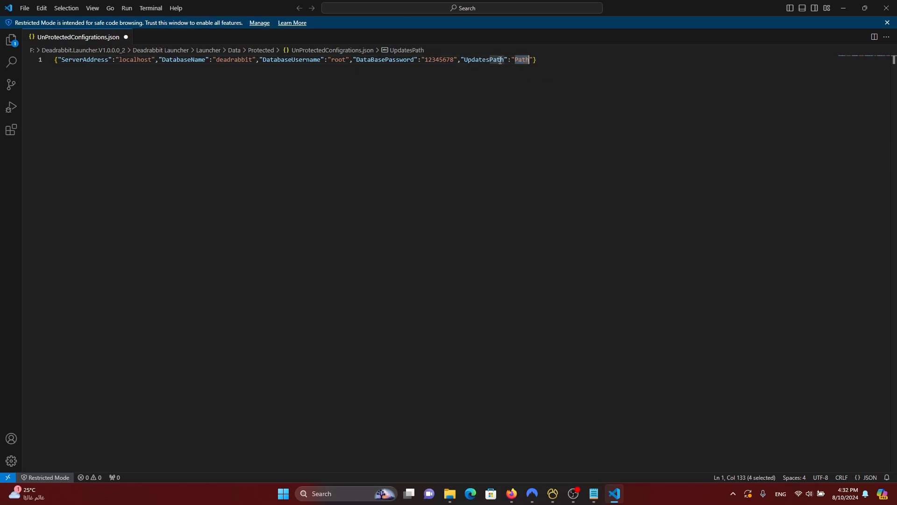
# Step: Return to File Explorer and open the Deadrabbit Launcher's ServerFiles folder
pyautogui.click(851, 5)
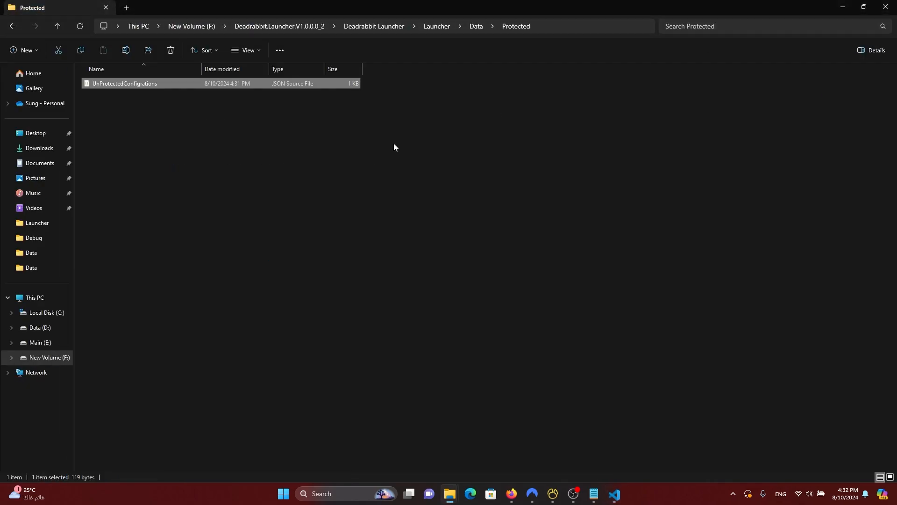
pyautogui.click(58, 26)
pyautogui.click(58, 26)
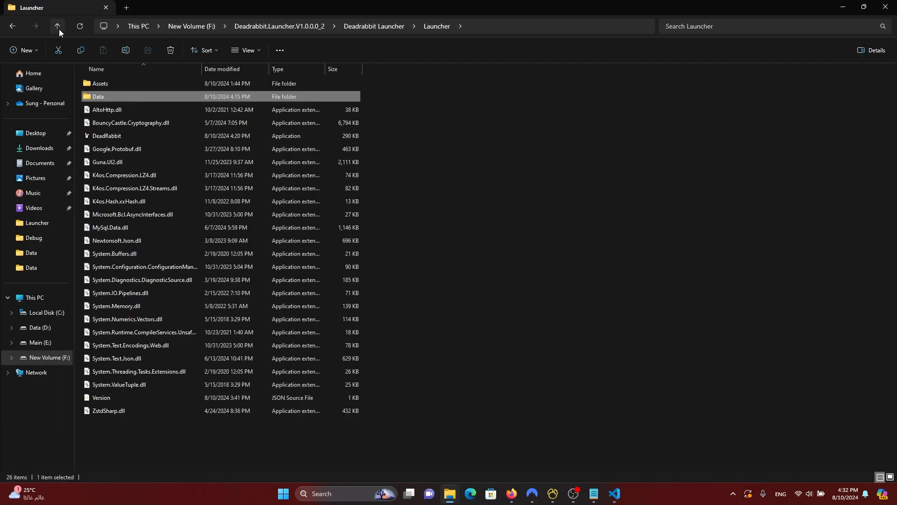
pyautogui.click(60, 29)
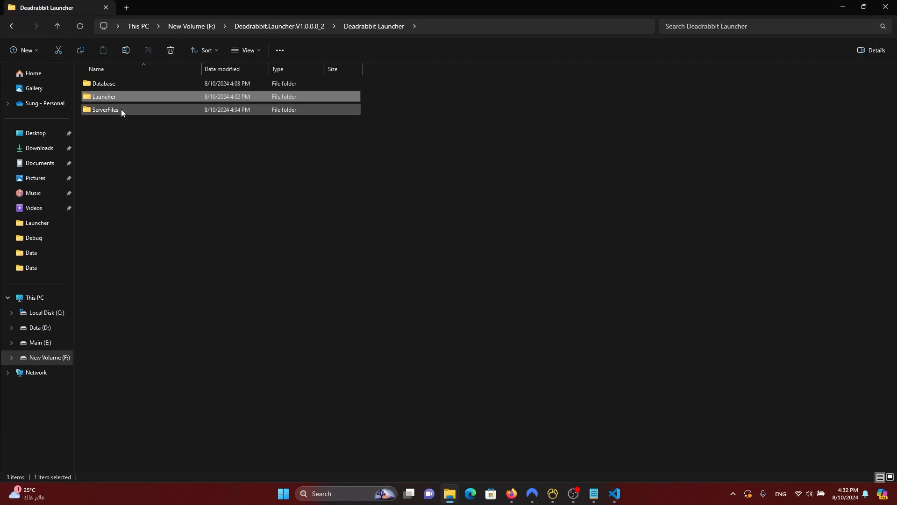
pyautogui.click(122, 109)
pyautogui.doubleClick(121, 109)
# Step: Select the Patchs folder and the Update file in ServerFiles and copy them
pyautogui.moveTo(154, 133); pyautogui.dragTo(98, 84)
pyautogui.click(111, 112)
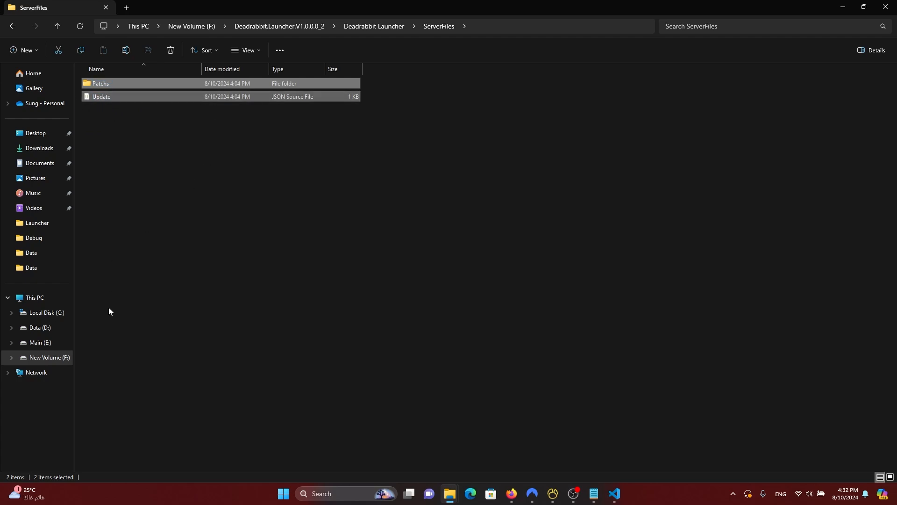
pyautogui.click(123, 123)
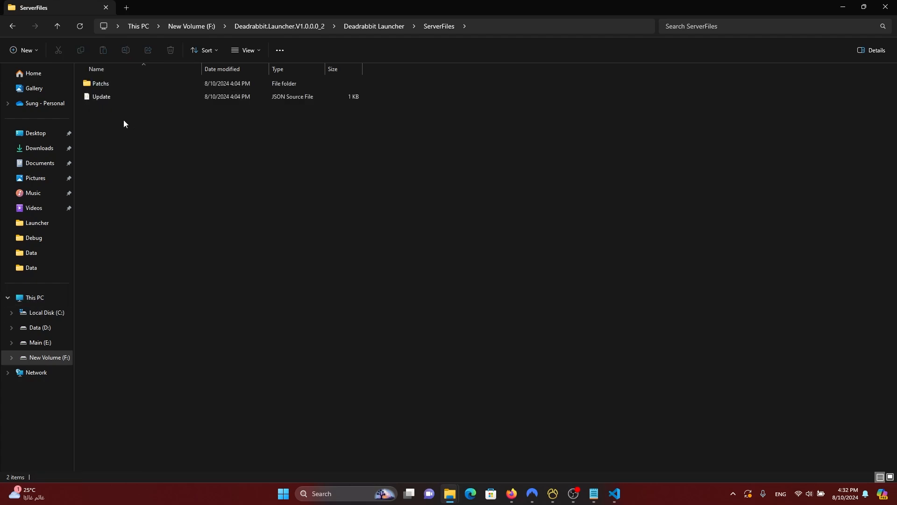
pyautogui.moveTo(123, 124); pyautogui.dragTo(96, 84)
pyautogui.click(111, 100)
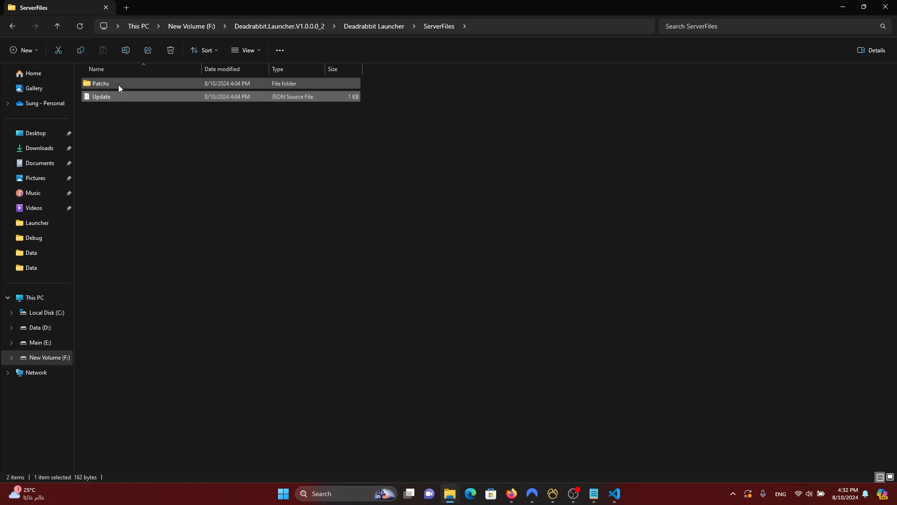
pyautogui.click(119, 85)
pyautogui.click(115, 96)
pyautogui.click(115, 84)
pyautogui.click(114, 95)
pyautogui.click(115, 86)
pyautogui.click(114, 96)
pyautogui.click(113, 86)
pyautogui.click(113, 95)
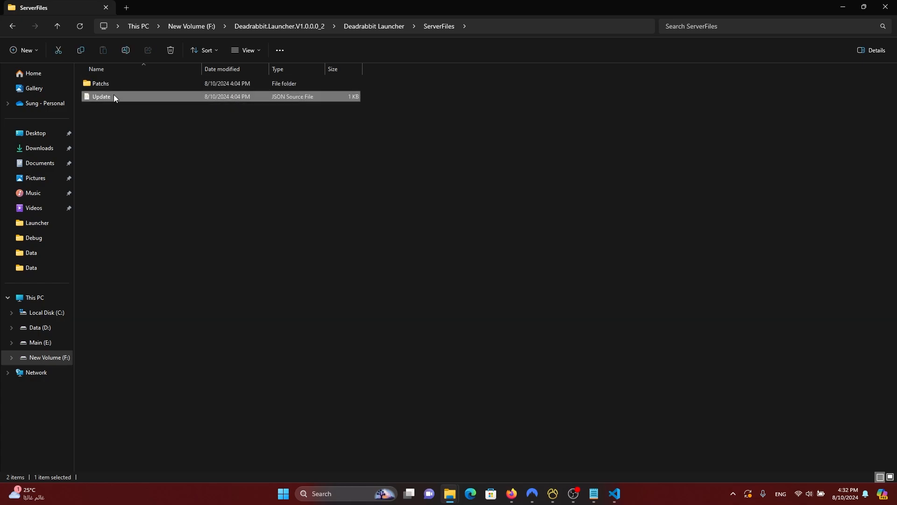
pyautogui.click(113, 86)
pyautogui.click(111, 96)
pyautogui.click(113, 86)
pyautogui.moveTo(134, 124); pyautogui.dragTo(97, 84)
pyautogui.hotkey('ctrl', 'c')
# Step: Paste Patchs and Update into C:\AppServ\www on Local Disk (C:)
pyautogui.click(181, 222)
pyautogui.click(53, 311)
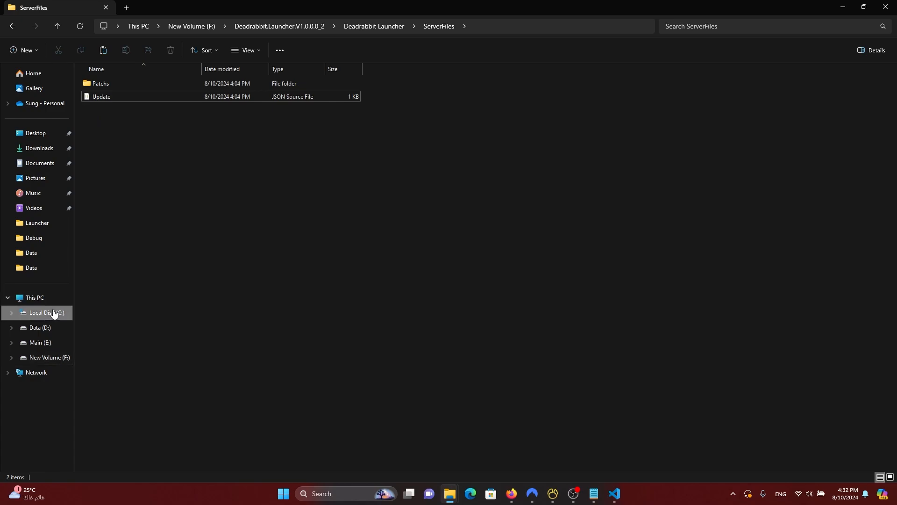
pyautogui.doubleClick(114, 83)
pyautogui.doubleClick(113, 122)
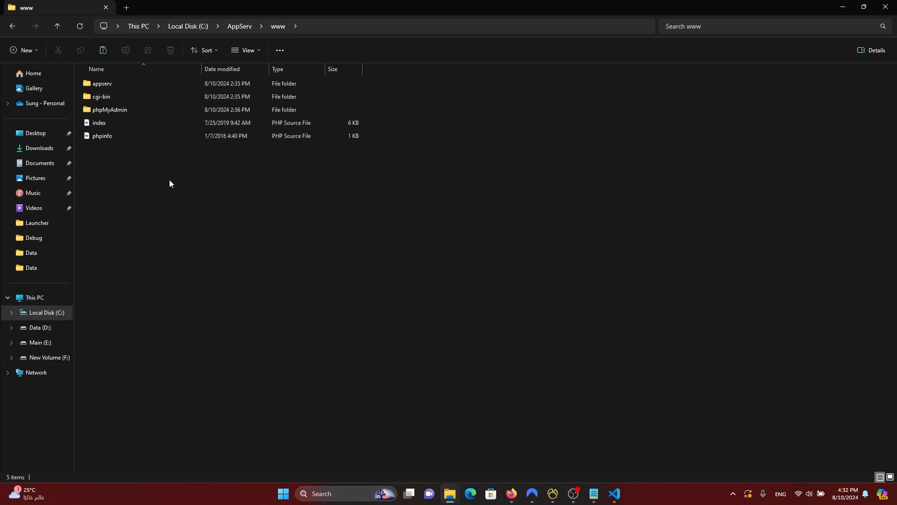
pyautogui.hotkey('ctrl', 'v')
pyautogui.click(143, 223)
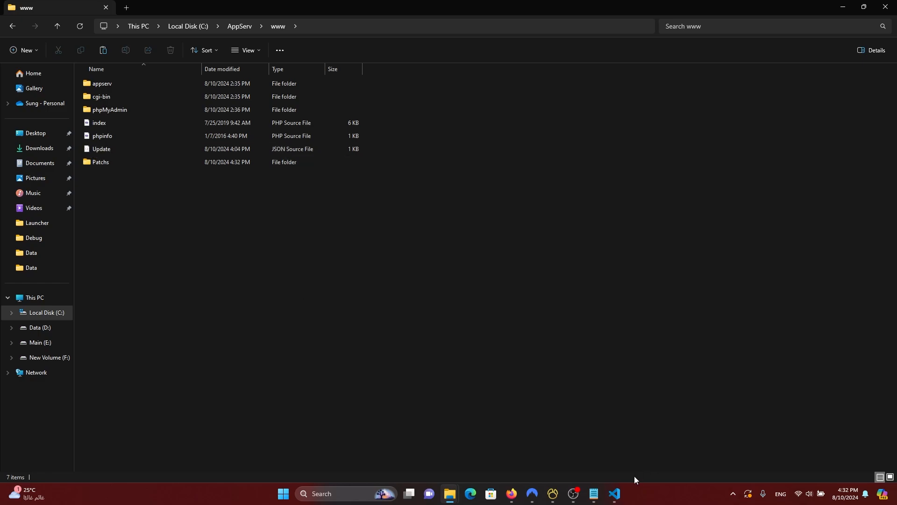
# Step: In a new Firefox tab, load the local server home page at 127.0.0.1
pyautogui.click(512, 493)
pyautogui.click(241, 10)
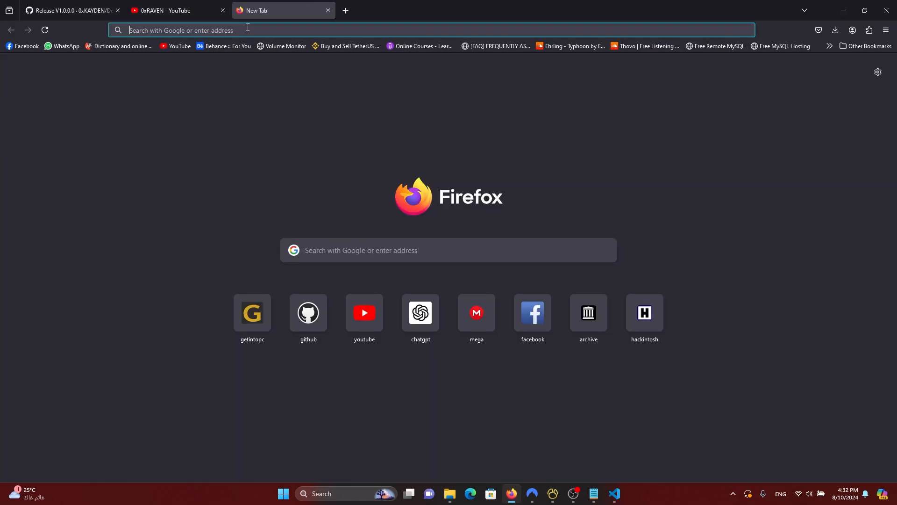
pyautogui.write('127.0.0.1/')
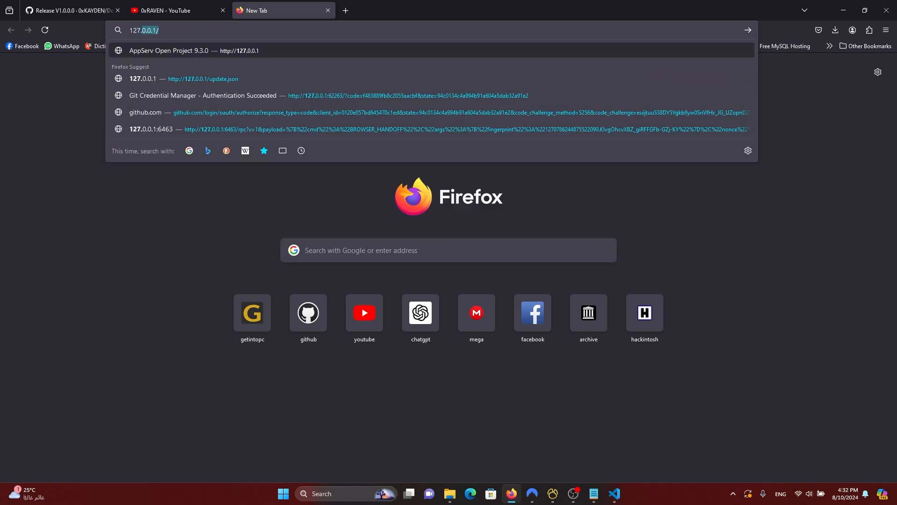
pyautogui.press('Return')
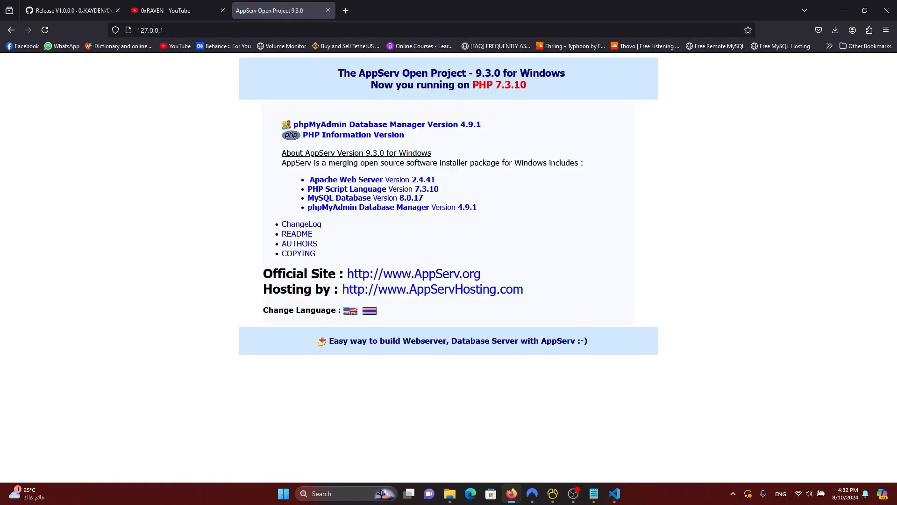
# Step: Load 127.0.0.1/update.json to view the update settings as JSON
pyautogui.click(231, 33)
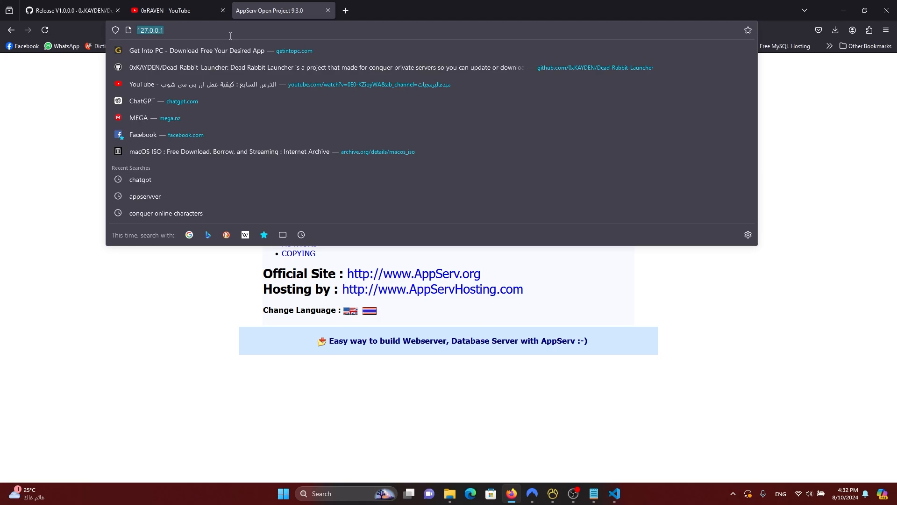
pyautogui.press('End')
pyautogui.write('/upd')
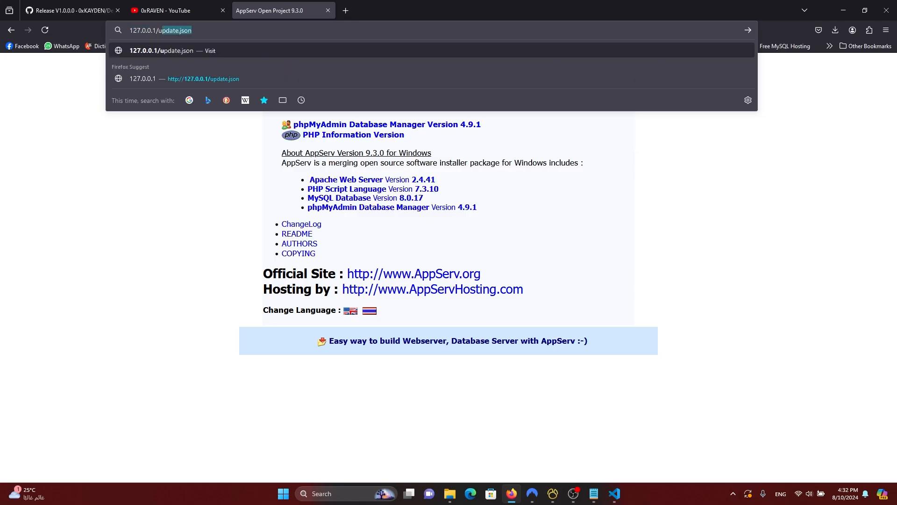
pyautogui.write('ate')
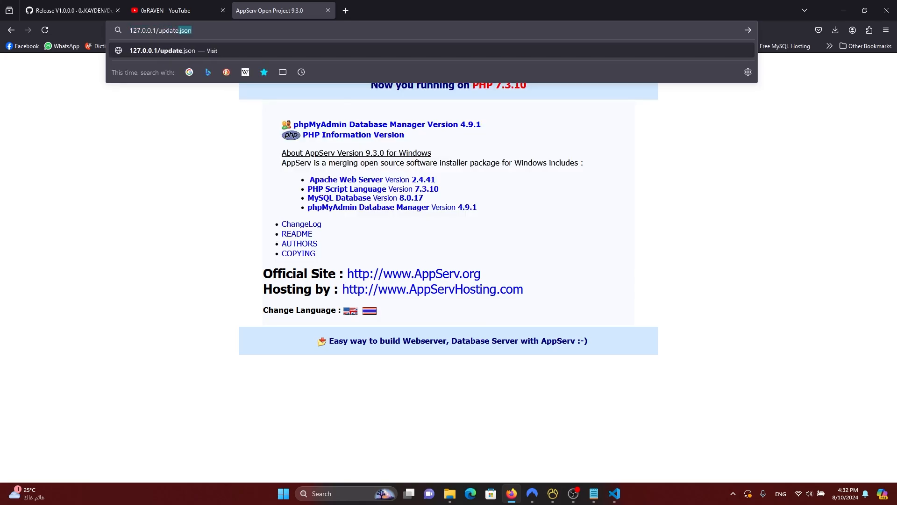
pyautogui.press('Return')
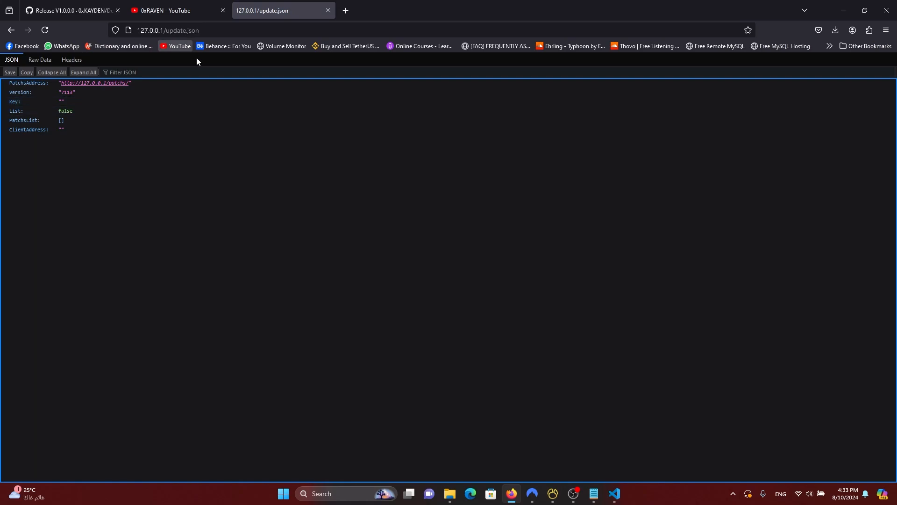
pyautogui.hotkey('ctrl', 'l')
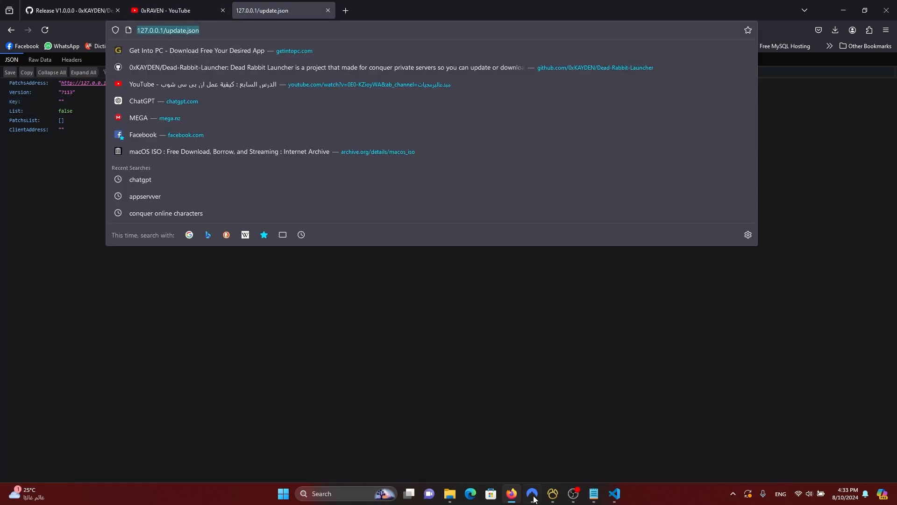
pyautogui.click(615, 493)
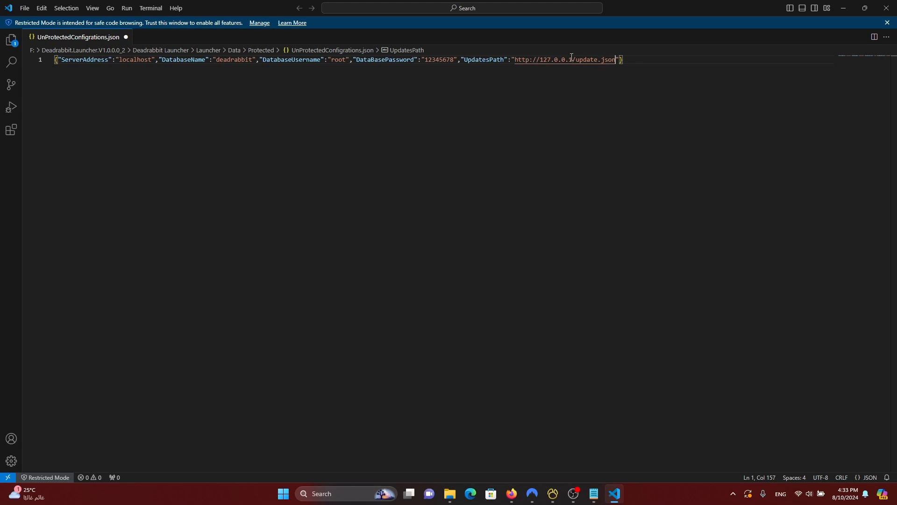
pyautogui.moveTo(574, 60); pyautogui.dragTo(540, 59)
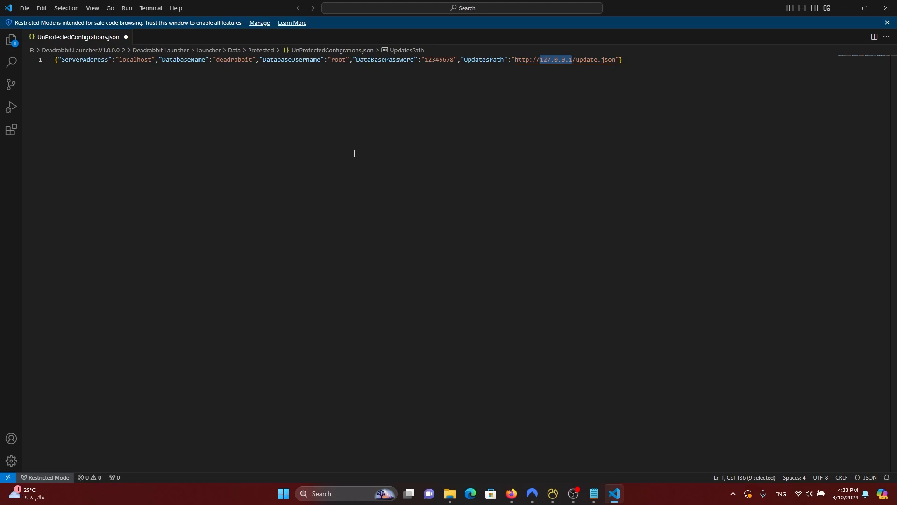
pyautogui.hotkey('ctrl', 's')
pyautogui.click(355, 153)
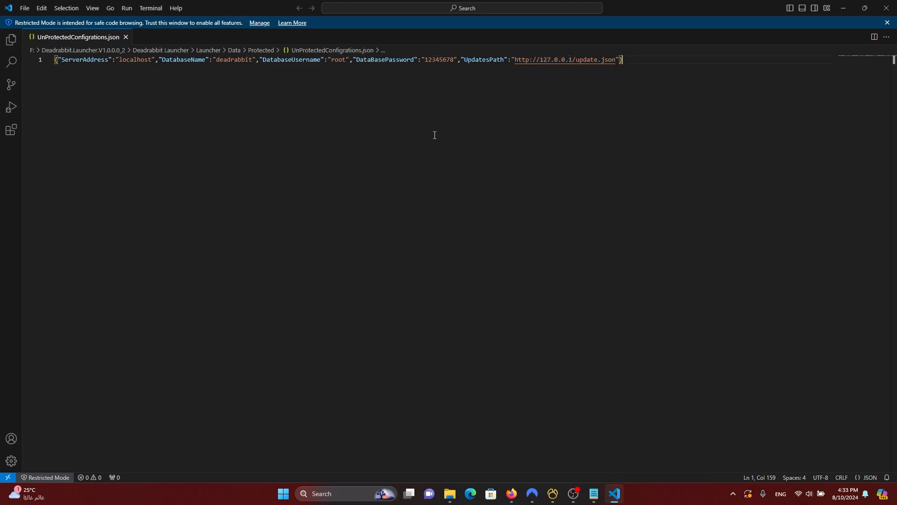
pyautogui.click(887, 8)
# Step: Close Firefox and run DeadRabbit from F:\Deadrabbit.Launcher.V1.0.0.0_2\Deadrabbit Launcher\Launcher
pyautogui.click(886, 8)
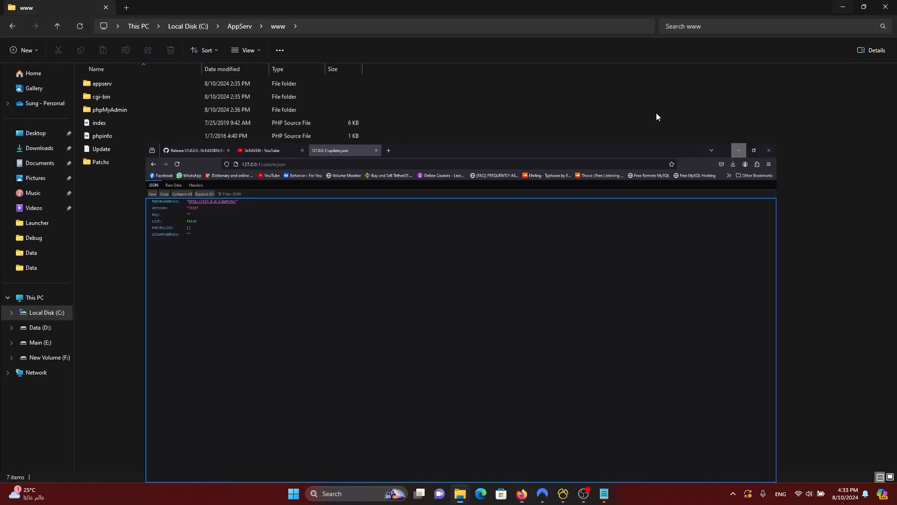
pyautogui.moveTo(460, 494)
pyautogui.click(415, 429)
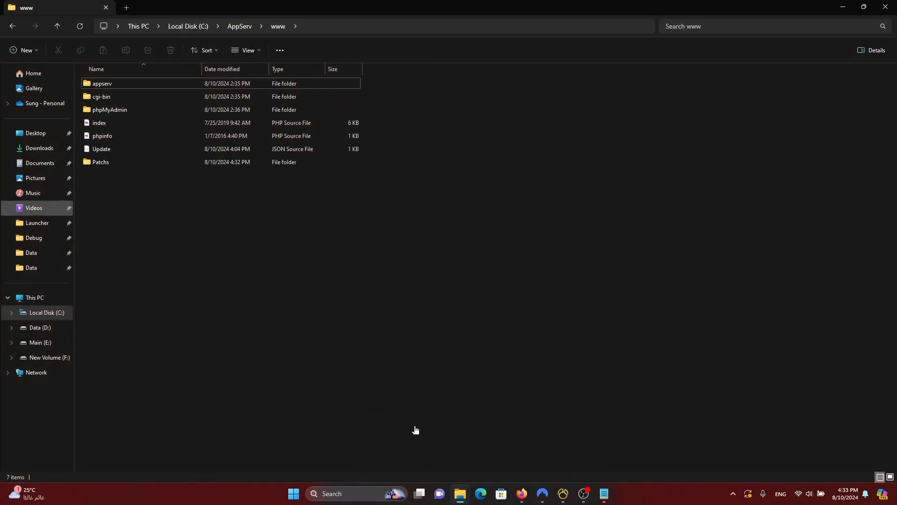
pyautogui.click(44, 357)
pyautogui.doubleClick(125, 99)
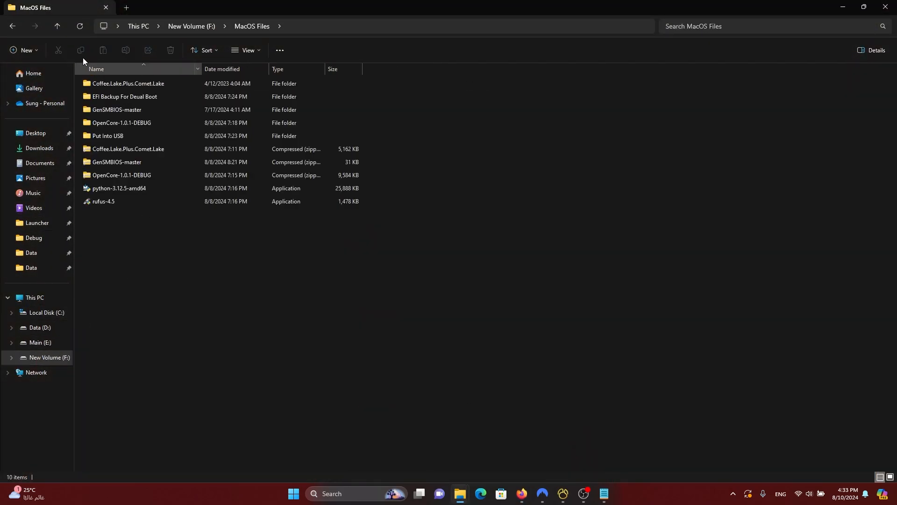
pyautogui.click(56, 27)
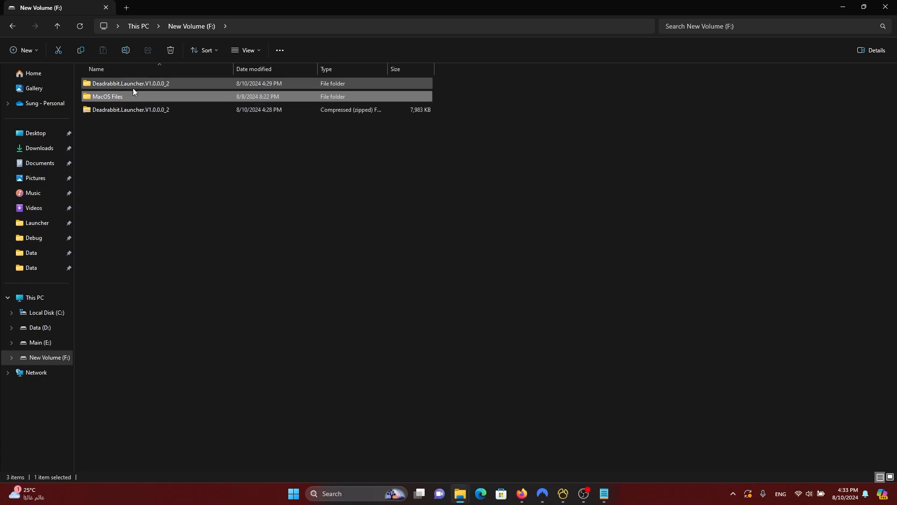
pyautogui.doubleClick(133, 87)
pyautogui.doubleClick(110, 84)
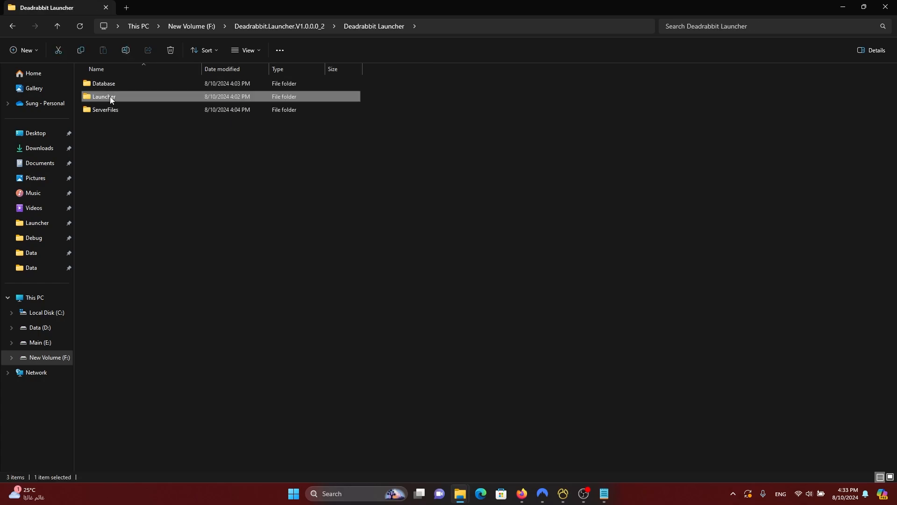
pyautogui.doubleClick(110, 97)
pyautogui.doubleClick(117, 135)
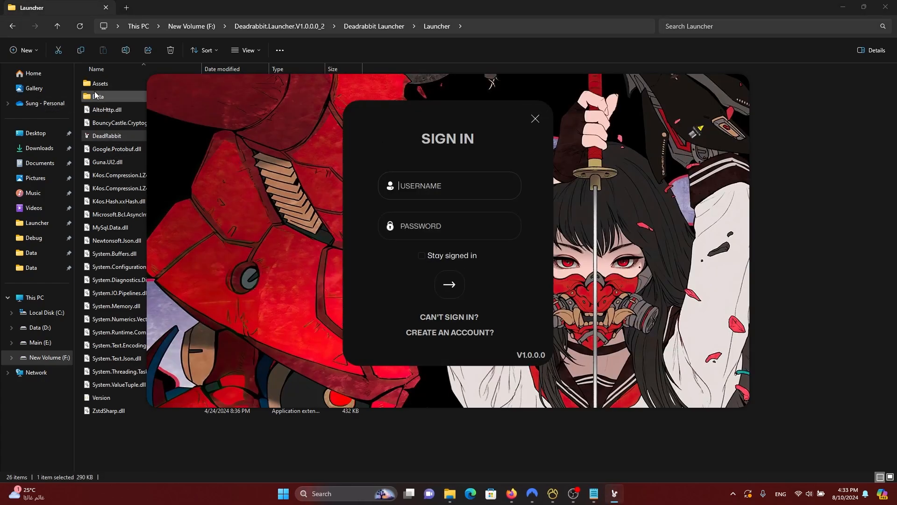
# Step: Inspect the encoded text of Data\Protected\ProtectedConfigrations in the code editor, then close it
pyautogui.doubleClick(112, 96)
pyautogui.doubleClick(123, 86)
pyautogui.doubleClick(100, 85)
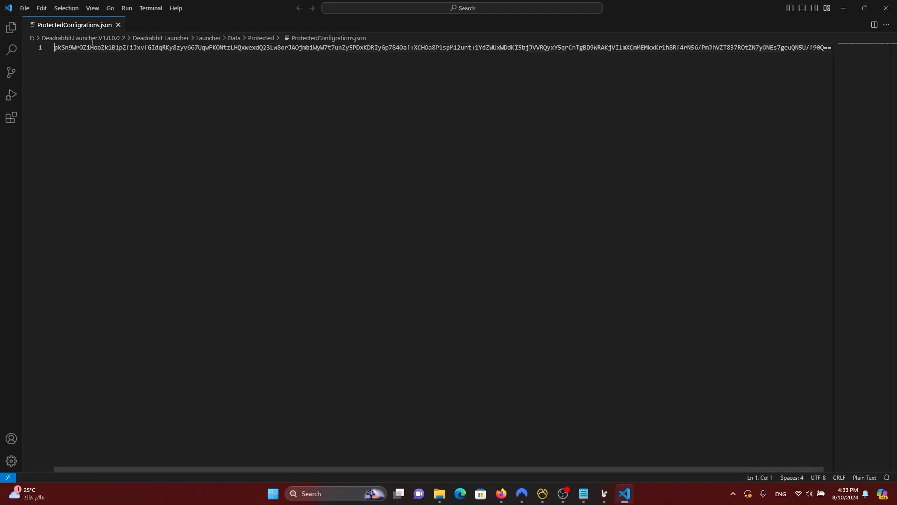
pyautogui.moveTo(72, 47); pyautogui.dragTo(359, 60)
pyautogui.moveTo(572, 60); pyautogui.dragTo(136, 60)
pyautogui.click(134, 78)
pyautogui.click(123, 37)
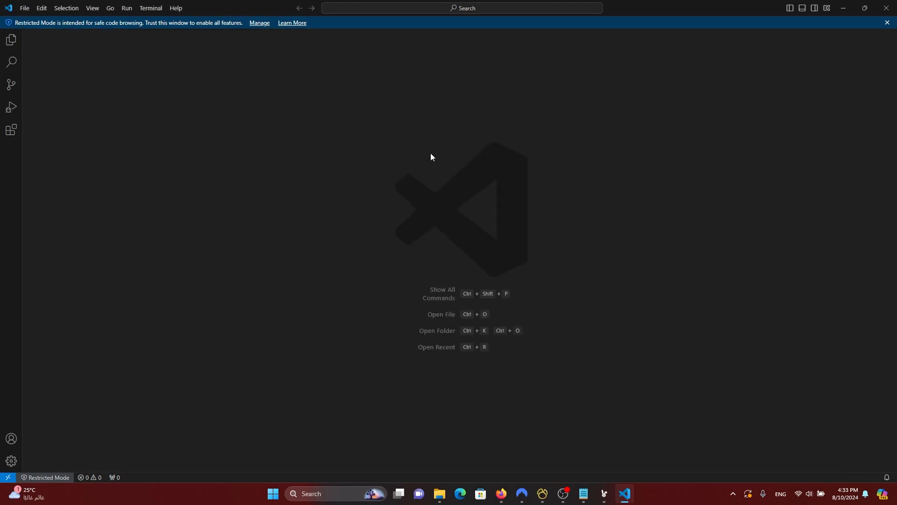
pyautogui.click(886, 8)
pyautogui.click(55, 27)
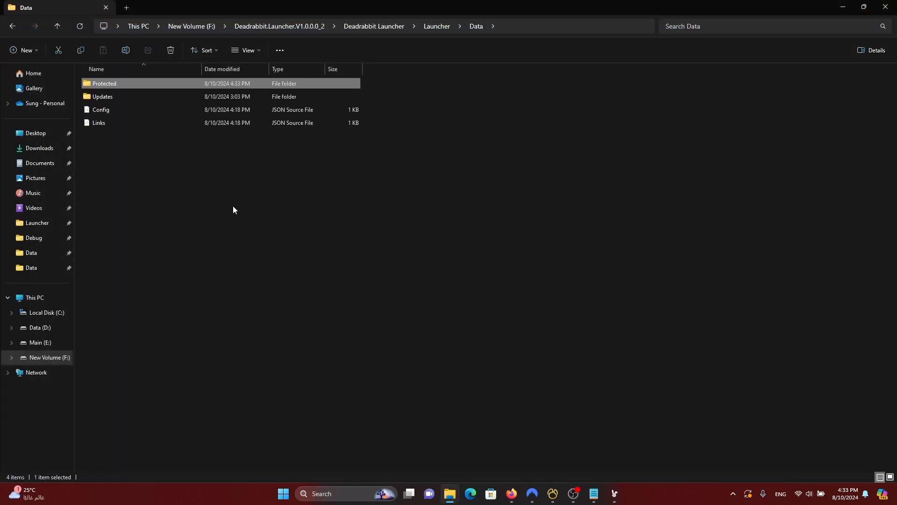
# Step: Check the empty accounts table in Navicat, then switch the launcher to its Sign Up form
pyautogui.click(613, 497)
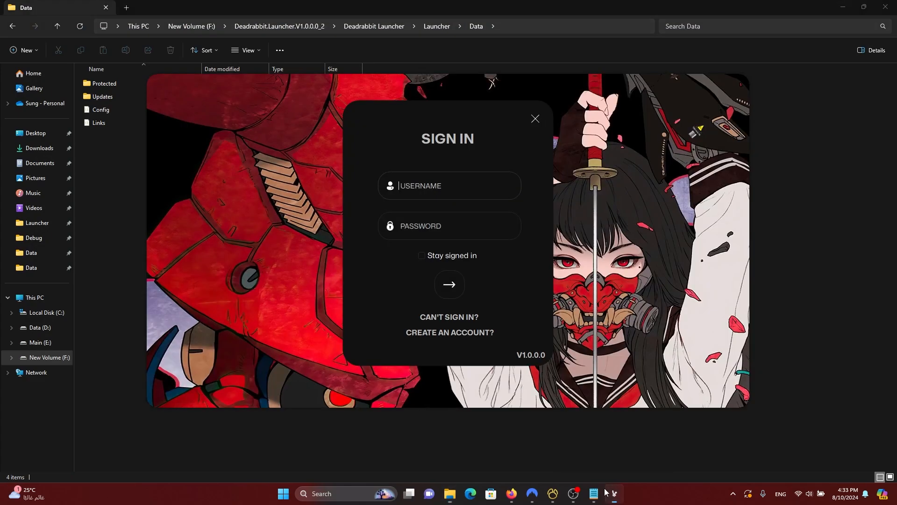
pyautogui.click(552, 494)
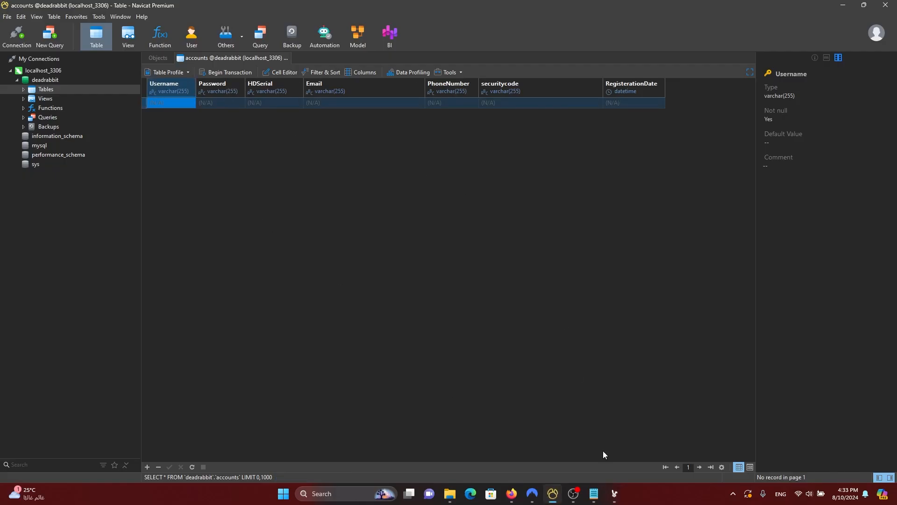
pyautogui.click(615, 498)
pyautogui.click(450, 332)
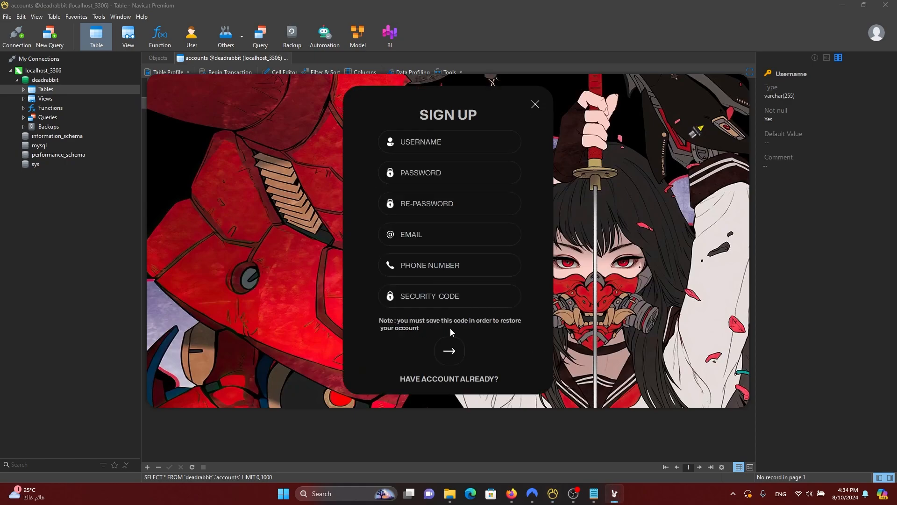
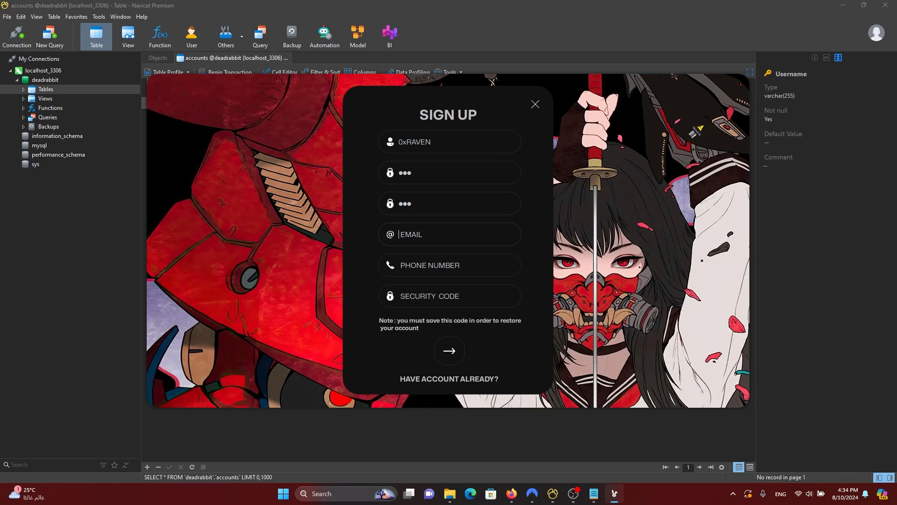
# Step: Replace the mistyped e-mail in the EMAIL field with the correct Hotmail address
pyautogui.write('dskfksjfbksjf')
pyautogui.write('@')
pyautogui.hotkey('ctrl', 'a')
pyautogui.write('shadowm')
pyautogui.press('BackSpace')
pyautogui.press('BackSpace')
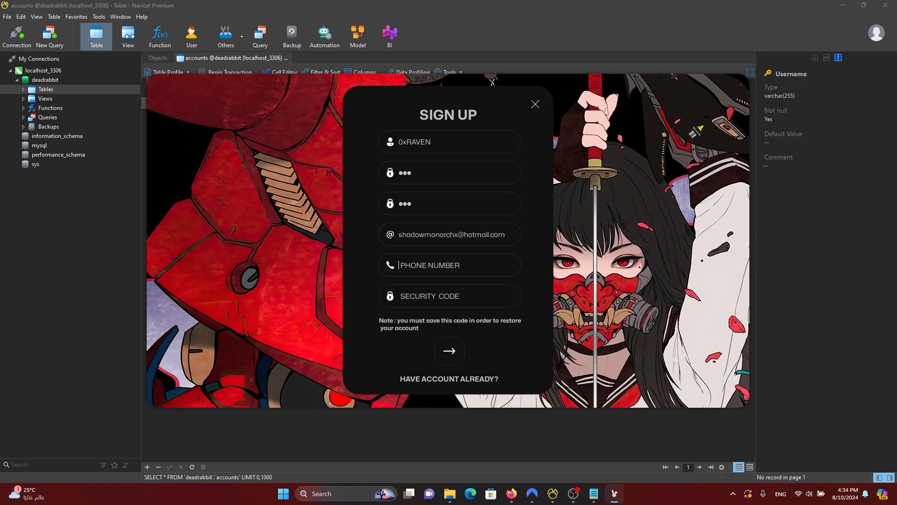
# Step: Fill in the phone number and the security code fields
pyautogui.press('Tab')
pyautogui.write('1231')
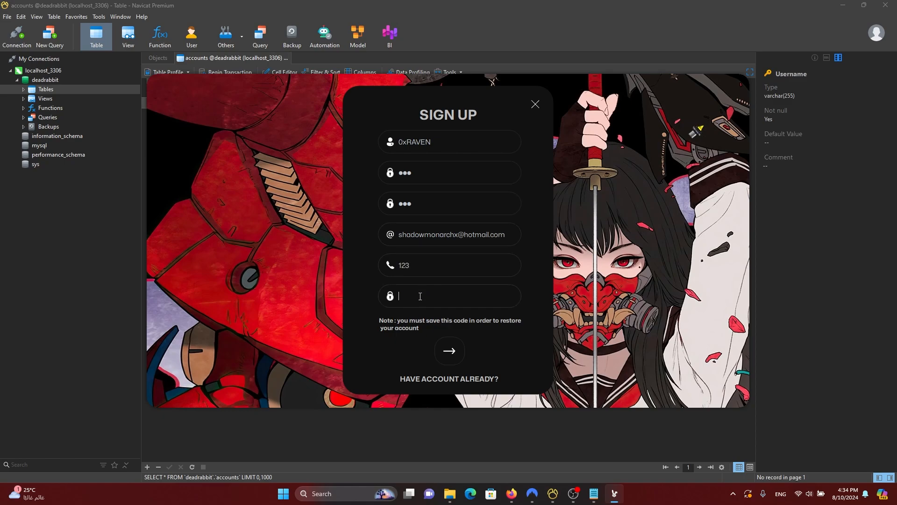
pyautogui.press('BackSpace')
pyautogui.write('123')
# Step: Submit the sign-up form and enter the robot-check captcha code to create the account
pyautogui.click(449, 350)
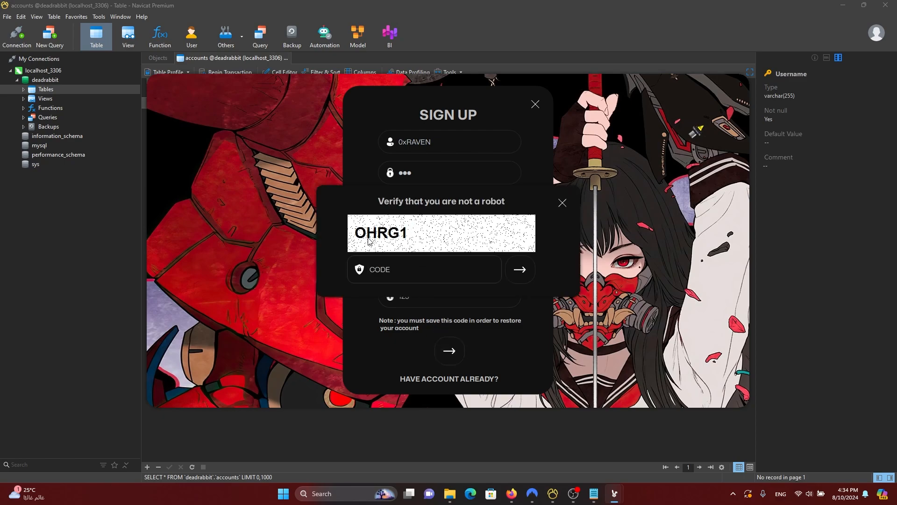
pyautogui.click(401, 266)
pyautogui.write('OH')
pyautogui.press('BackSpace')
pyautogui.press('BackSpace')
pyautogui.click(437, 270)
pyautogui.write('OHRG1')
pyautogui.click(521, 270)
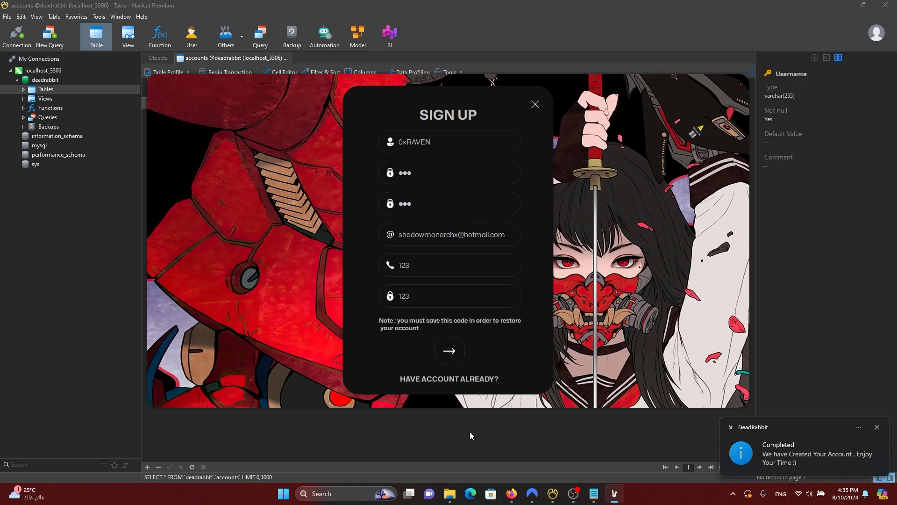
# Step: Return to the sign-in form, dismiss the duplicate-username notification, and bring up the accounts table
pyautogui.click(459, 358)
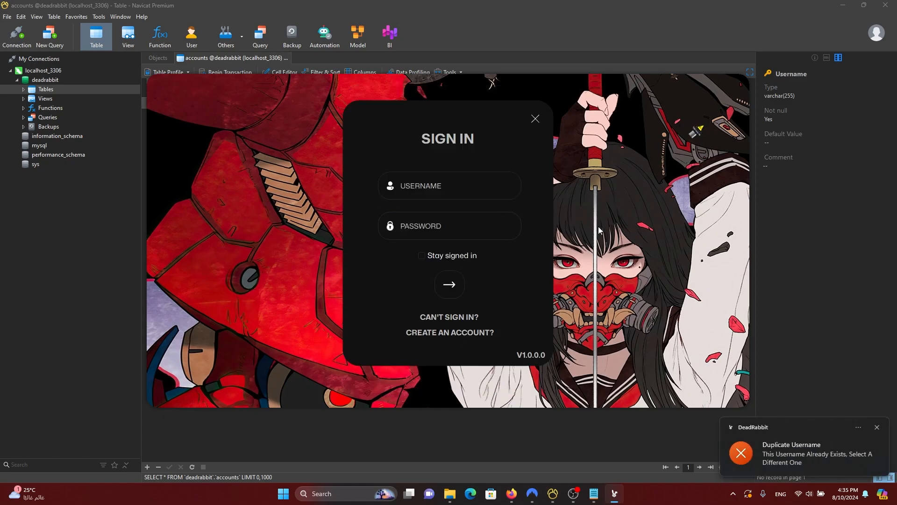
pyautogui.click(878, 427)
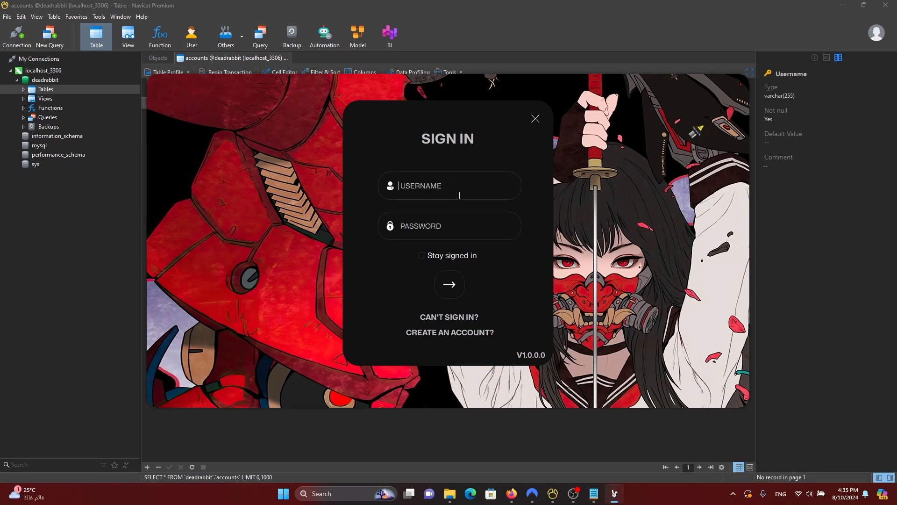
pyautogui.click(565, 41)
pyautogui.rightClick(347, 163)
# Step: Refresh the accounts table to show the new row, then autofit the HDSerial and Email columns
pyautogui.click(412, 293)
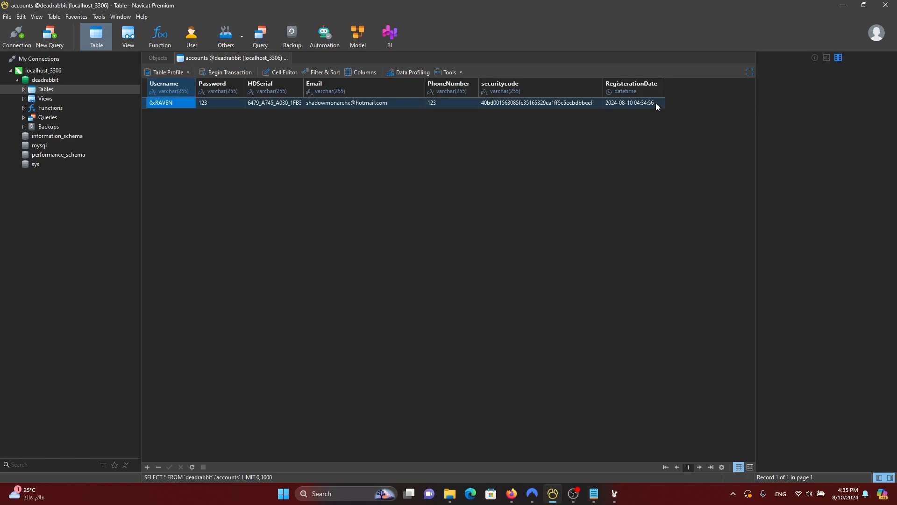
pyautogui.doubleClick(303, 84)
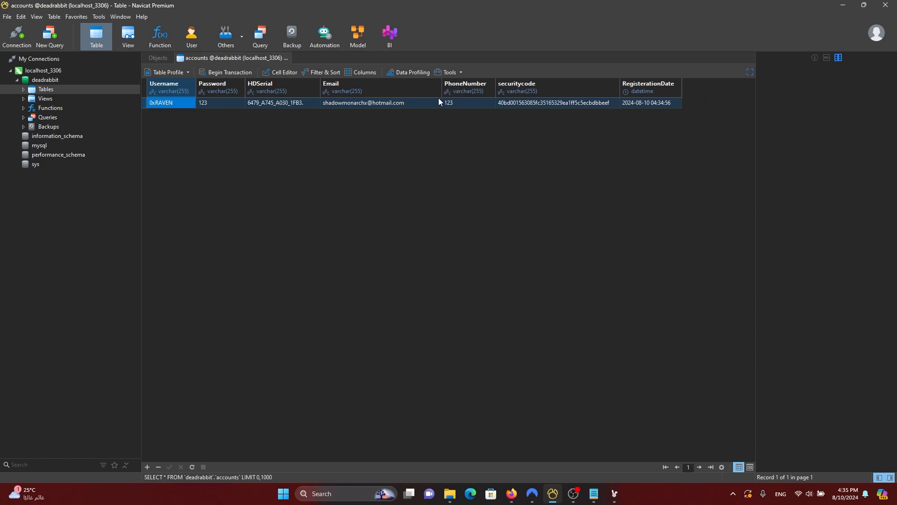
pyautogui.moveTo(441, 88); pyautogui.dragTo(423, 88)
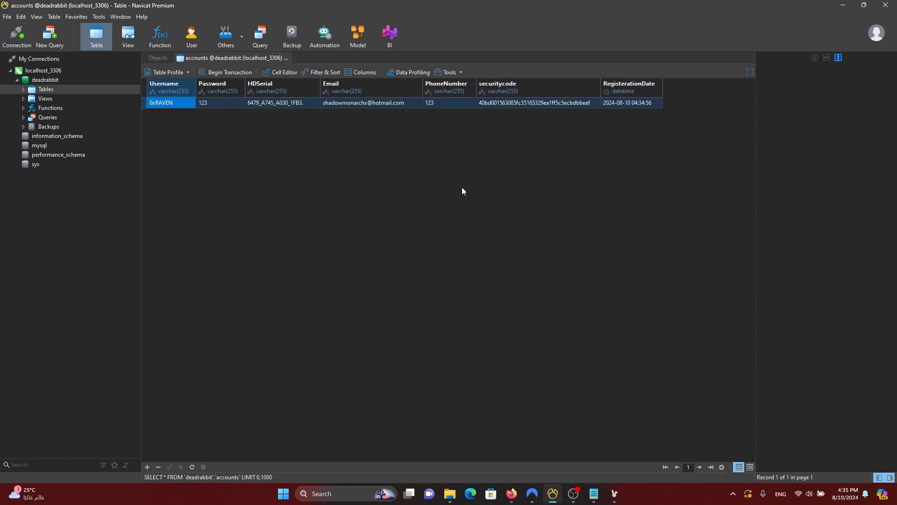
# Step: Inspect the new row's securitycode value, then bring the launcher window back to the front
pyautogui.doubleClick(595, 105)
pyautogui.moveTo(595, 104); pyautogui.dragTo(479, 104)
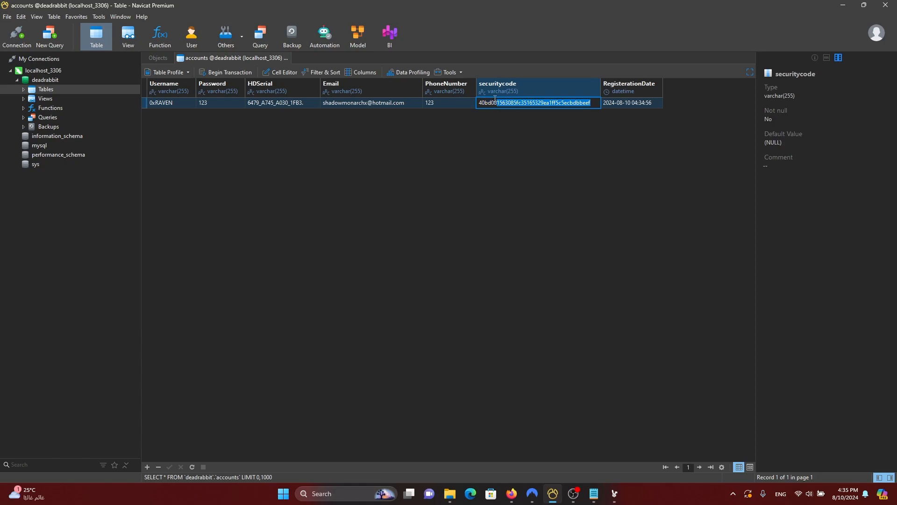
pyautogui.click(591, 124)
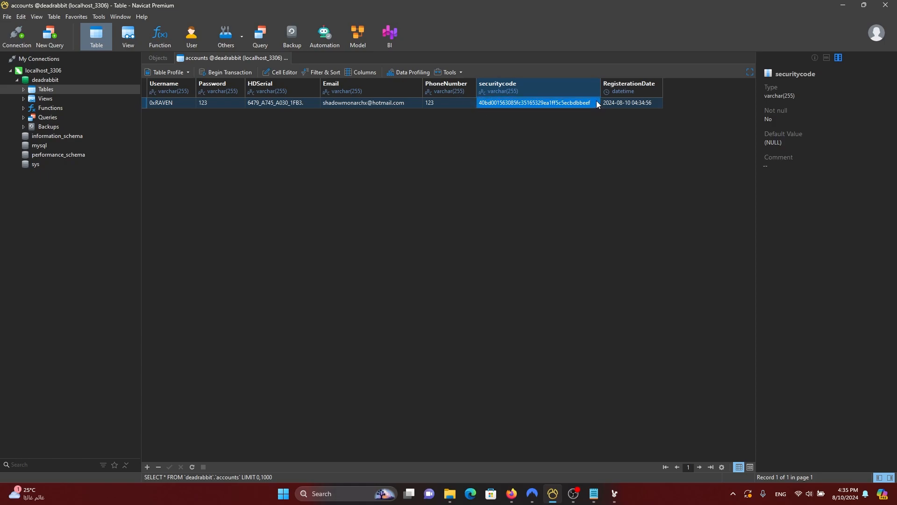
pyautogui.doubleClick(598, 103)
pyautogui.click(565, 128)
pyautogui.doubleClick(593, 103)
pyautogui.click(560, 135)
pyautogui.click(615, 494)
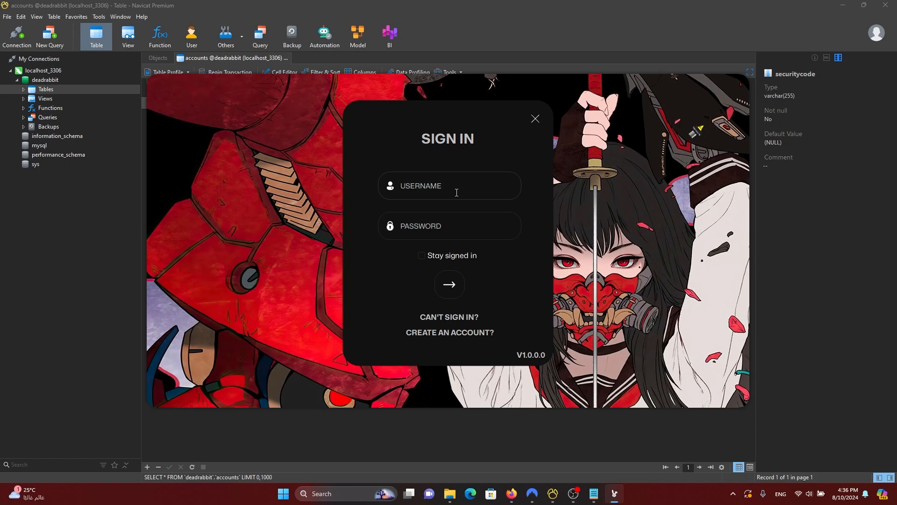
# Step: Open the password recovery form and check the stored Username and Password in Navicat
pyautogui.click(465, 318)
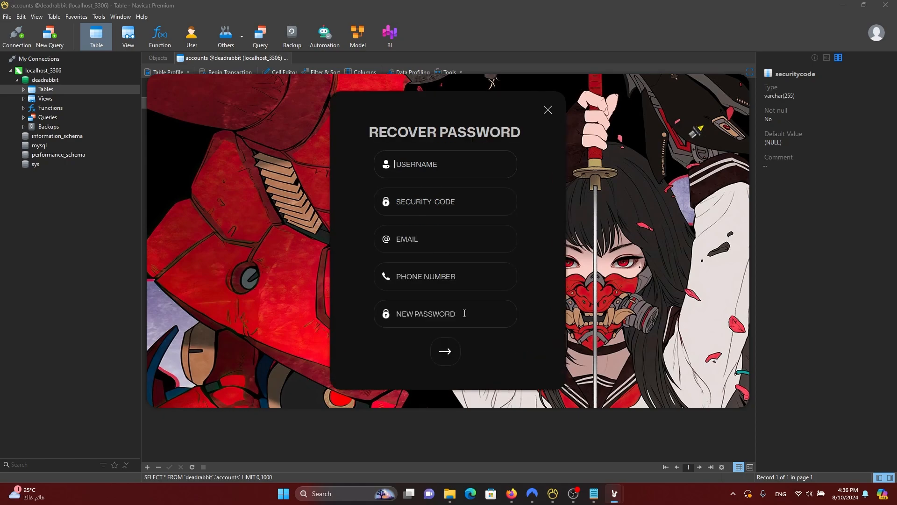
pyautogui.click(793, 230)
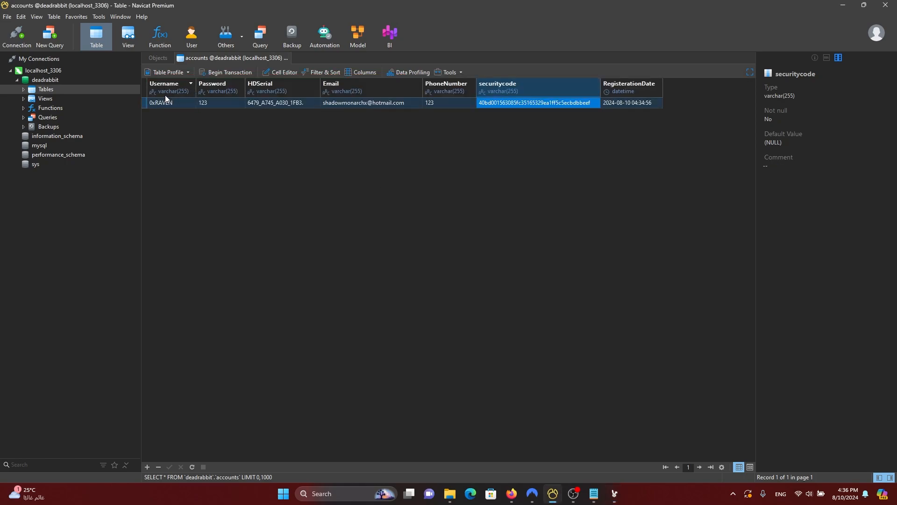
pyautogui.doubleClick(222, 102)
pyautogui.click(179, 102)
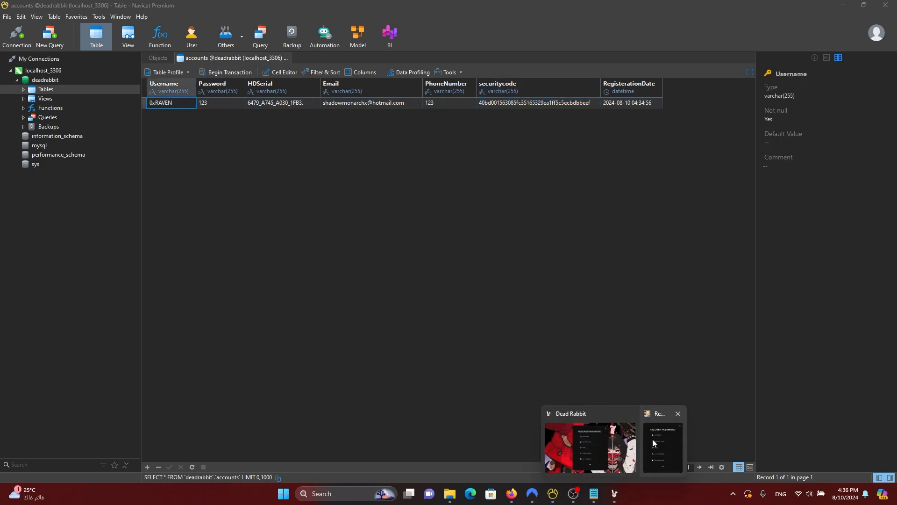
pyautogui.click(654, 440)
# Step: Enter the account's username and security code in the recovery form
pyautogui.click(426, 167)
pyautogui.write('0')
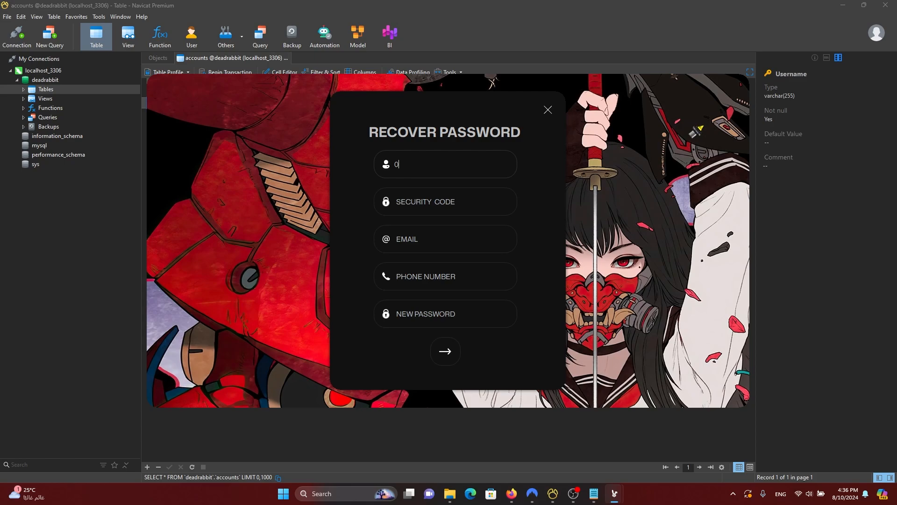
pyautogui.write('xRAVEN')
pyautogui.press('Tab')
pyautogui.write('123')
# Step: Copy the stored Email value from Navicat into the recovery form and type the phone number
pyautogui.click(450, 246)
pyautogui.click(553, 494)
pyautogui.doubleClick(345, 102)
pyautogui.hotkey('ctrl', 'c')
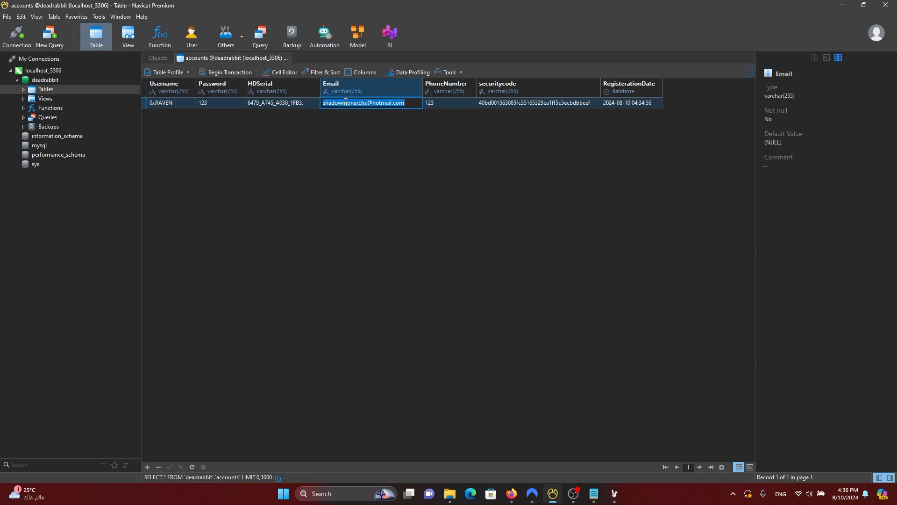
pyautogui.hotkey('alt', 'Tab')
pyautogui.hotkey('ctrl', 'v')
pyautogui.click(446, 267)
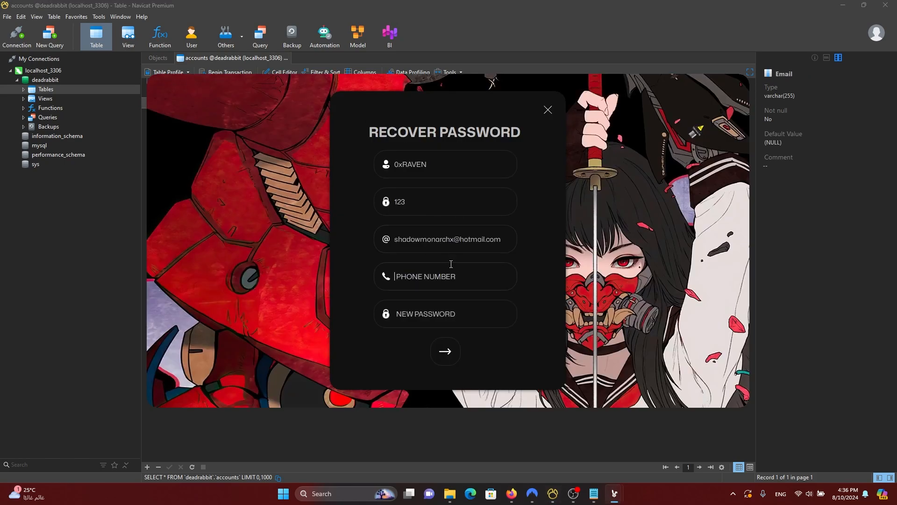
pyautogui.write('123')
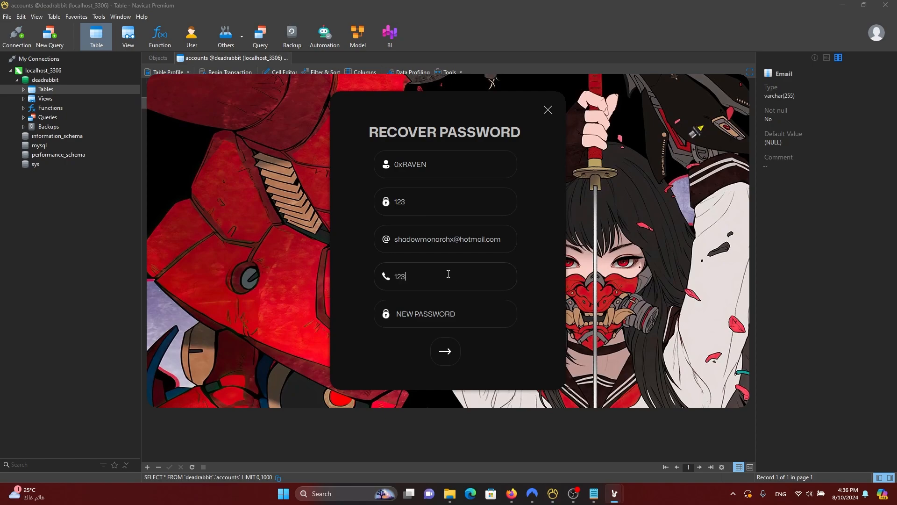
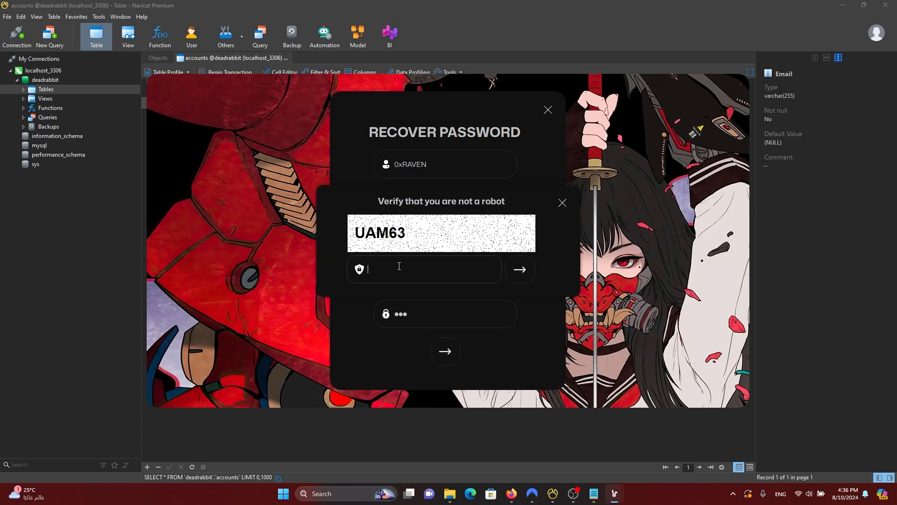
# Step: Enter the captcha code UAM63 and submit the password recovery request
pyautogui.write('UAM63')
pyautogui.click(514, 274)
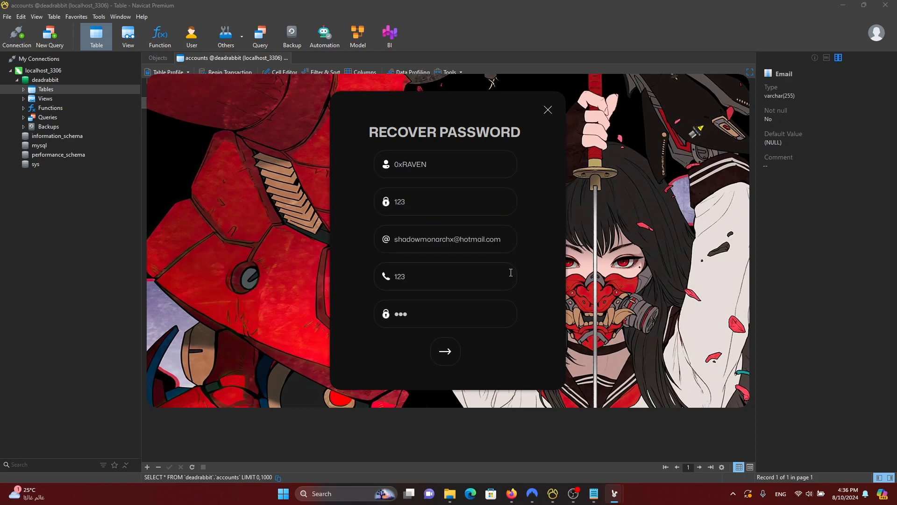
pyautogui.click(445, 352)
# Step: Pass the robot check with captcha ES432, then refresh the accounts table in Navicat
pyautogui.click(459, 270)
pyautogui.write('ES')
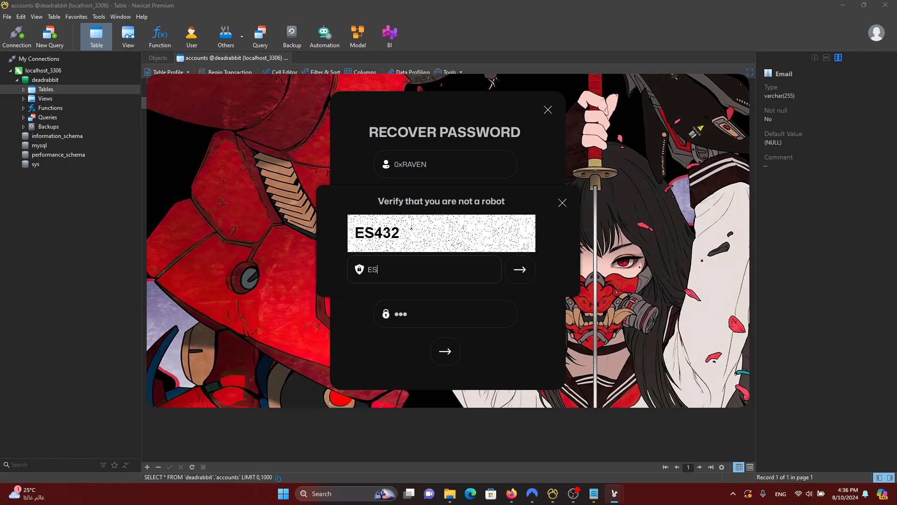
pyautogui.write('432')
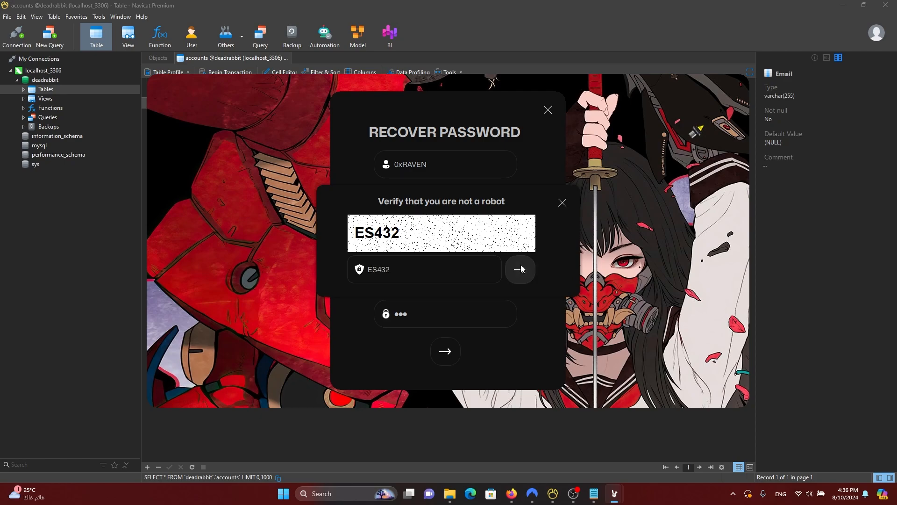
pyautogui.click(520, 269)
pyautogui.click(769, 292)
pyautogui.rightClick(314, 219)
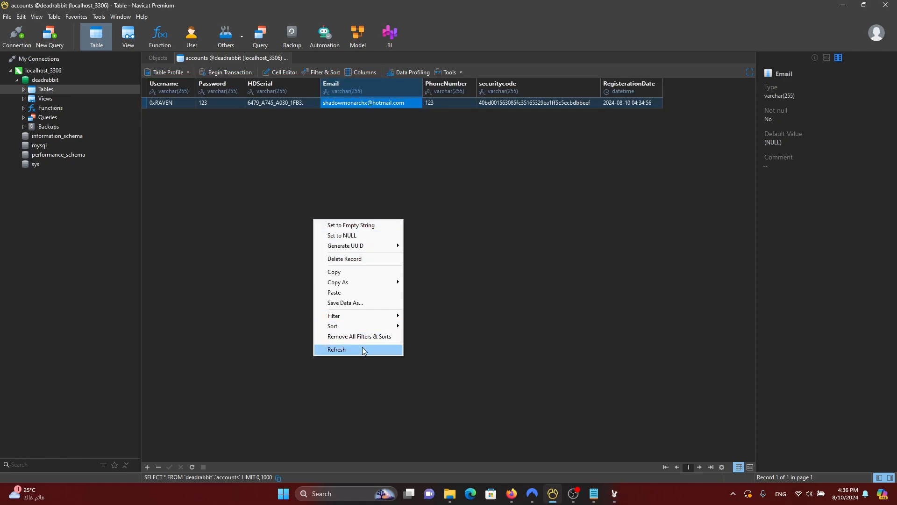
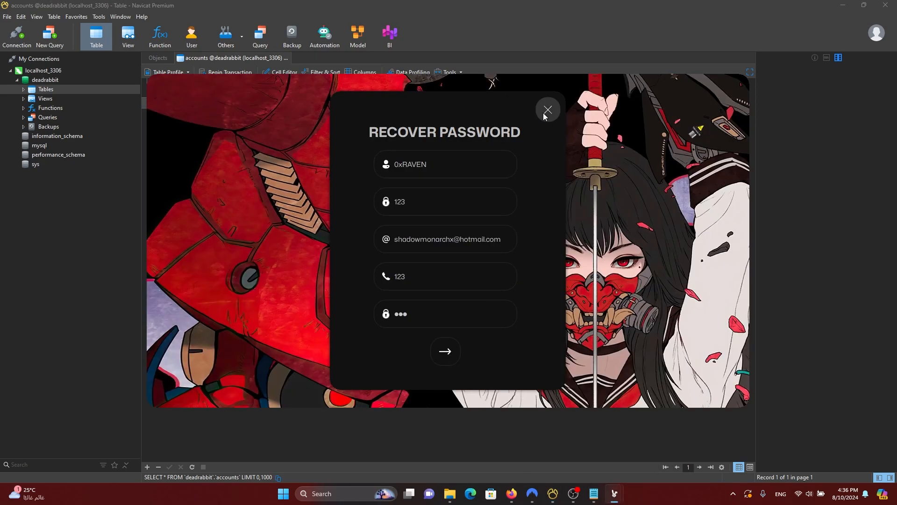
# Step: Close the Recover Password form, clear all Windows notifications, and return to the Navicat accounts table
pyautogui.click(547, 111)
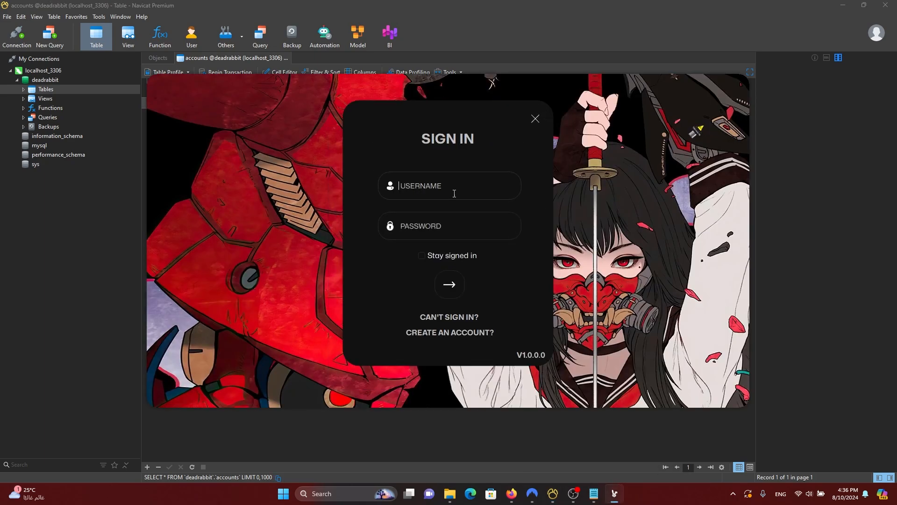
pyautogui.click(867, 495)
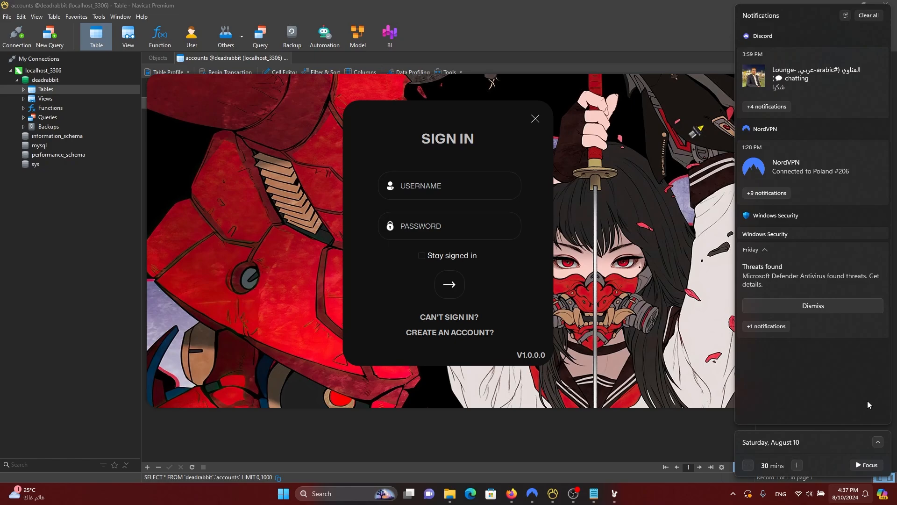
pyautogui.click(868, 19)
pyautogui.click(484, 442)
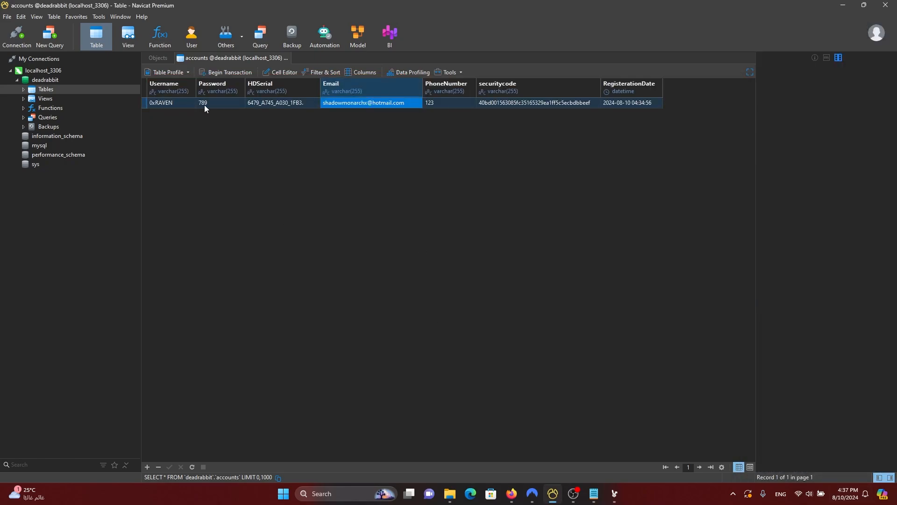
# Step: Sign in to the launcher with the database account's username and password from the accounts table
pyautogui.click(615, 493)
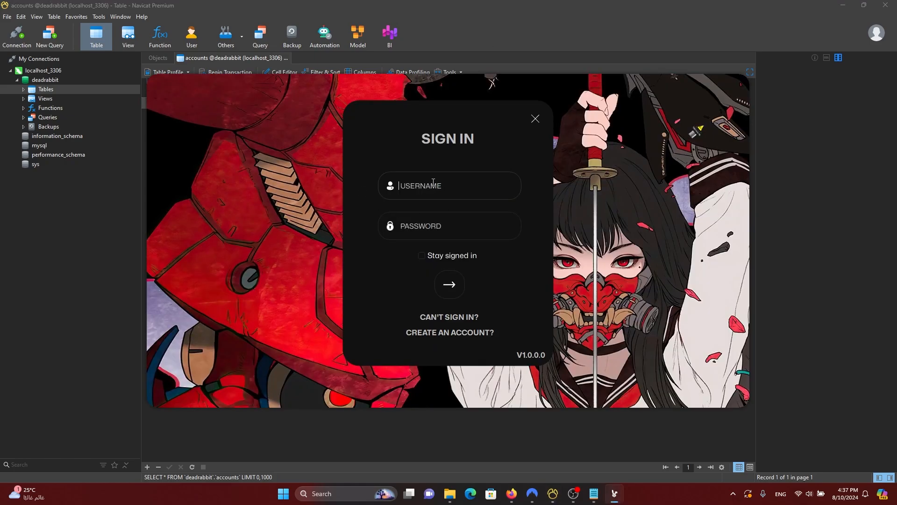
pyautogui.click(432, 185)
pyautogui.click(475, 56)
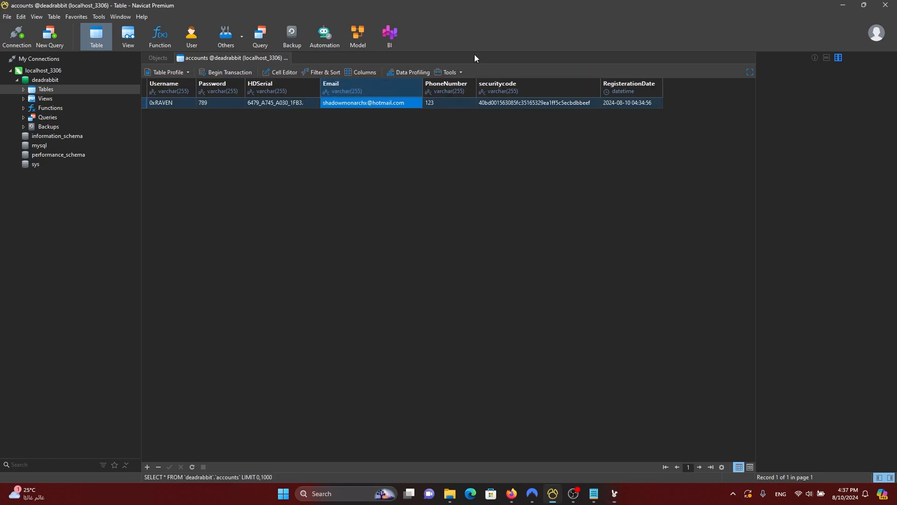
pyautogui.hotkey('alt', 'Tab')
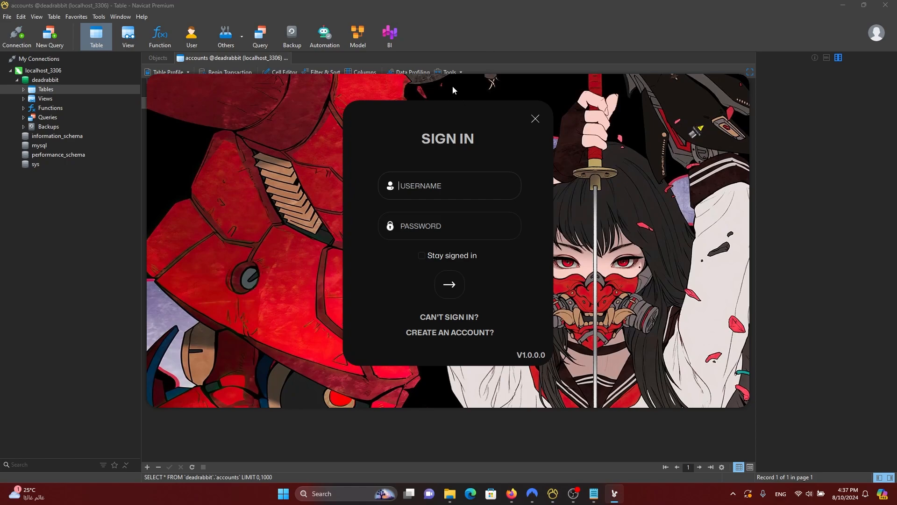
pyautogui.click(438, 187)
pyautogui.write('0xRAVEN')
pyautogui.press('Tab')
pyautogui.write('•••')
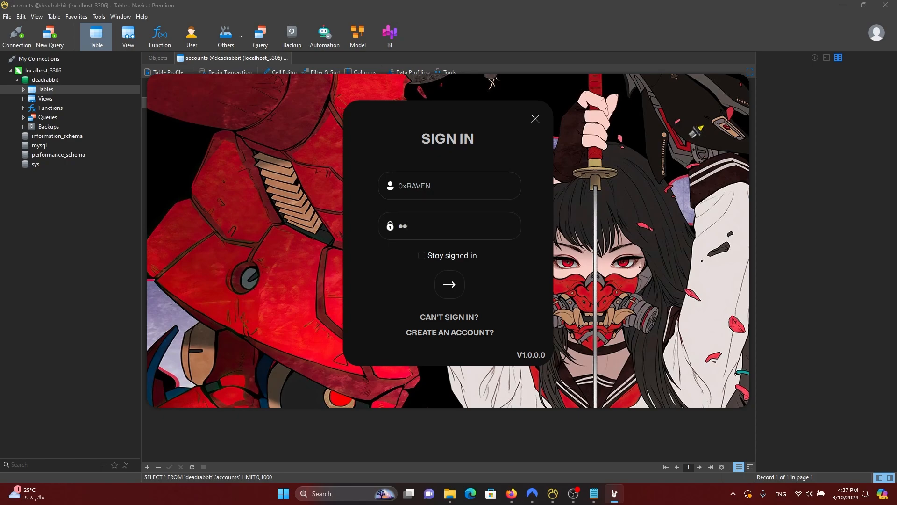
pyautogui.click(456, 293)
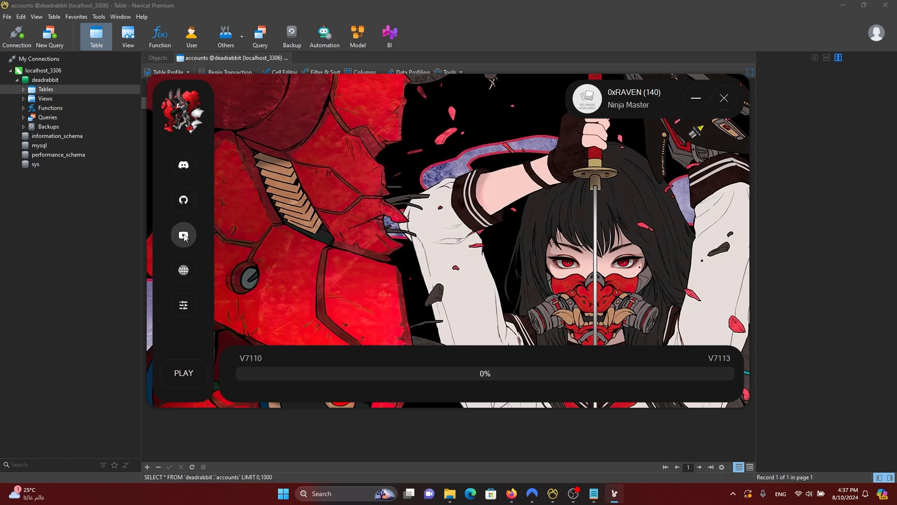
# Step: Try setting the launch setting to Env_DX9, dismiss the not-available message, and close the launcher
pyautogui.click(190, 308)
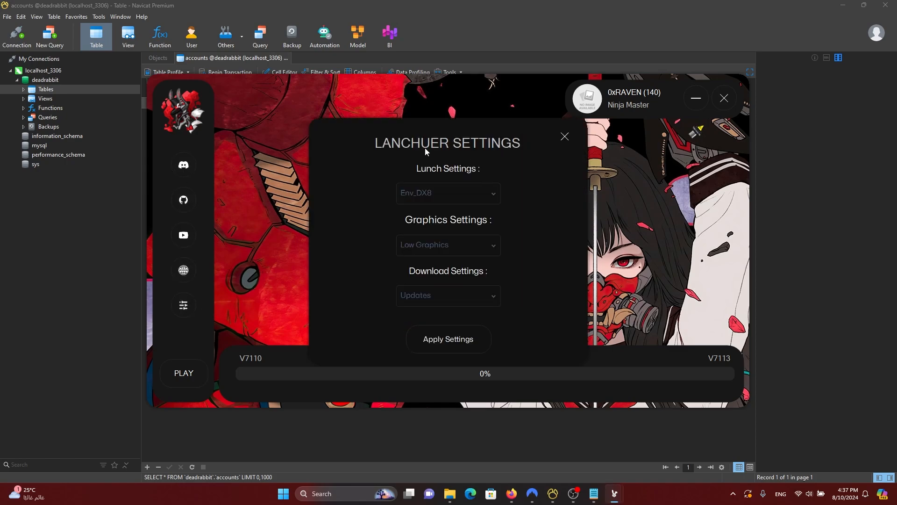
pyautogui.click(453, 169)
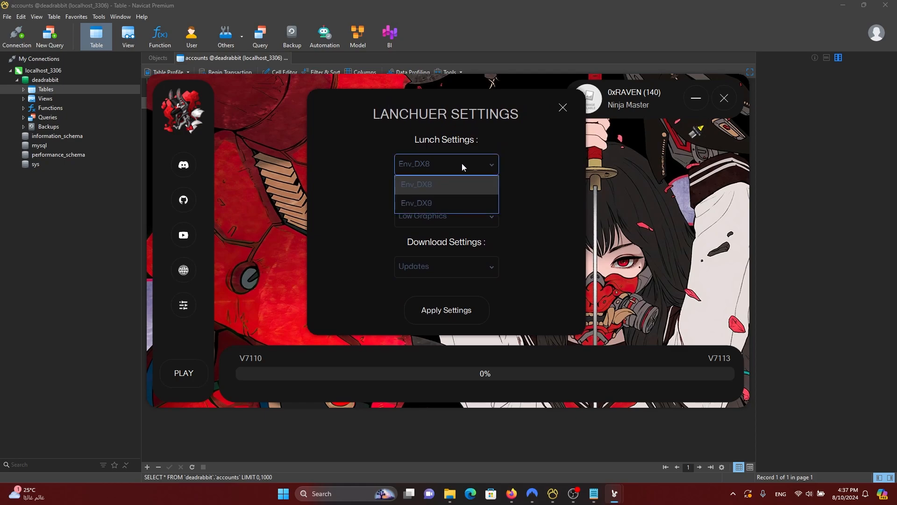
pyautogui.click(462, 163)
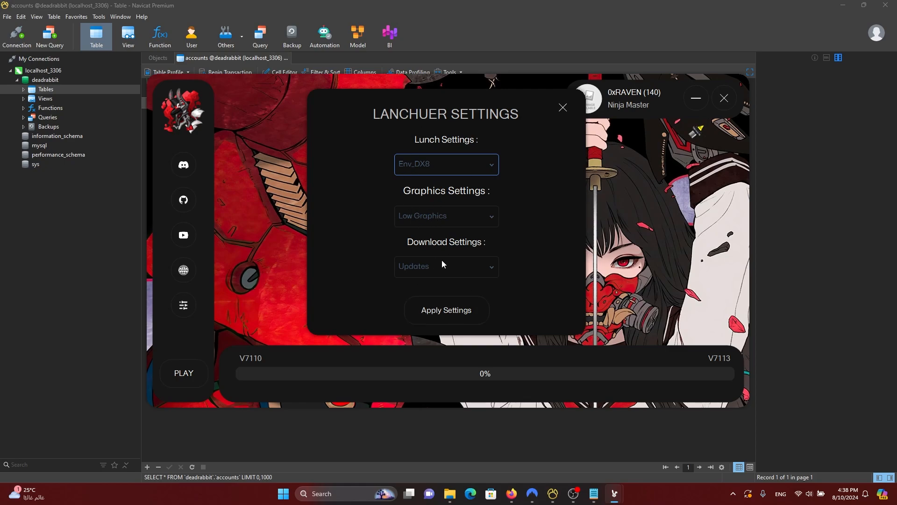
pyautogui.click(447, 166)
pyautogui.click(418, 204)
pyautogui.click(482, 276)
pyautogui.click(563, 107)
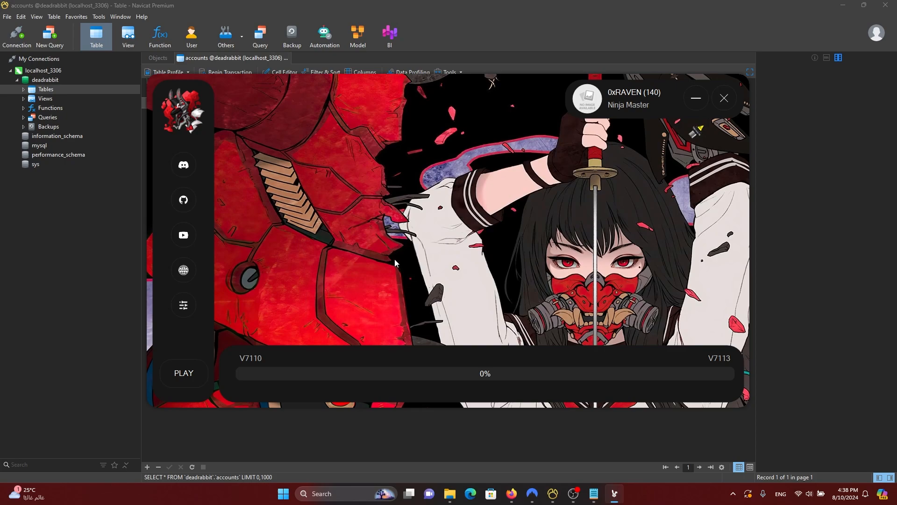
pyautogui.click(724, 99)
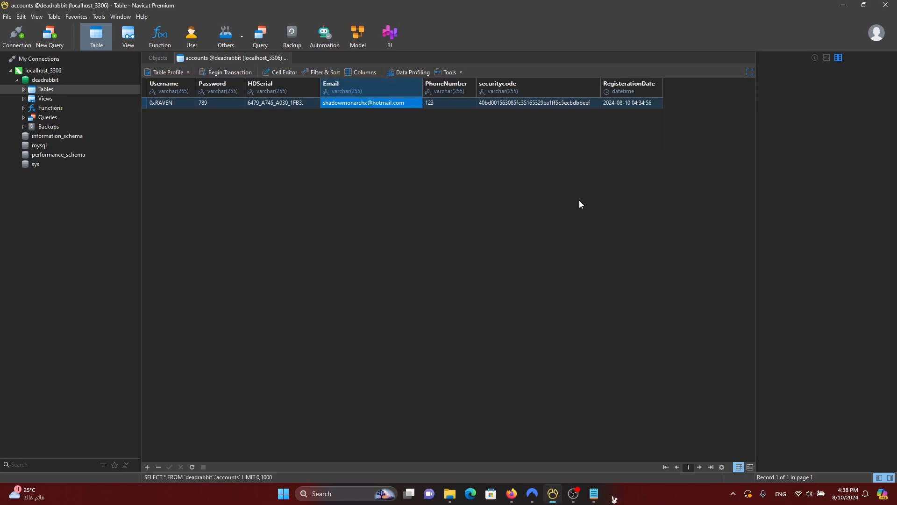
# Step: Close the accounts table, minimize Navicat, and open C:\AppServ\www\Update.json in a new Explorer tab
pyautogui.click(291, 59)
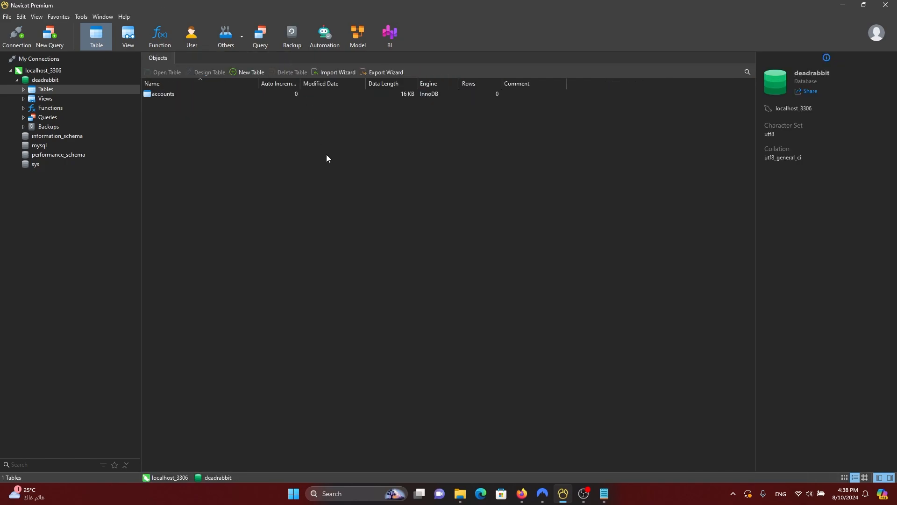
pyautogui.click(845, 6)
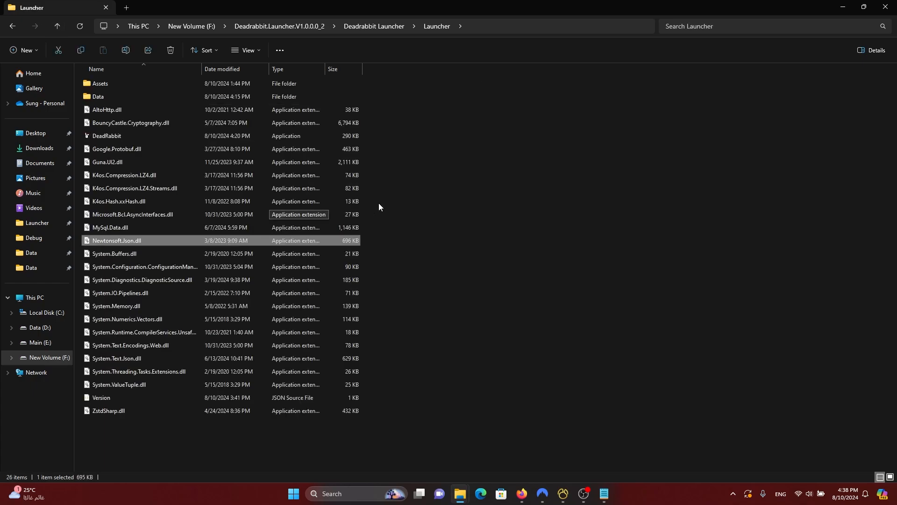
pyautogui.click(126, 7)
pyautogui.click(50, 310)
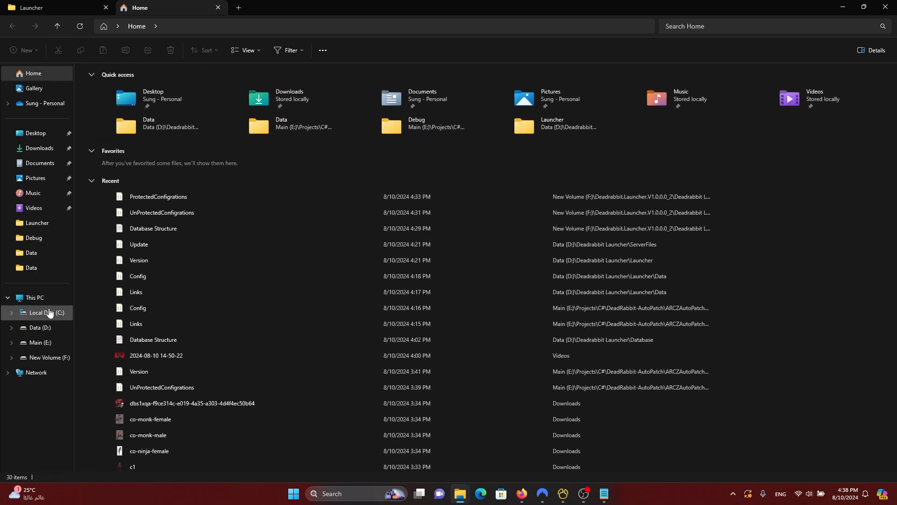
pyautogui.doubleClick(131, 84)
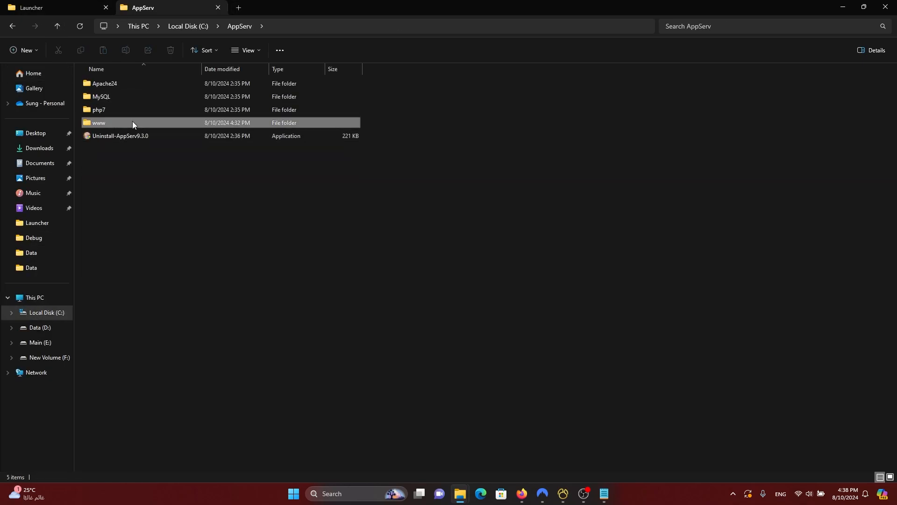
pyautogui.doubleClick(133, 123)
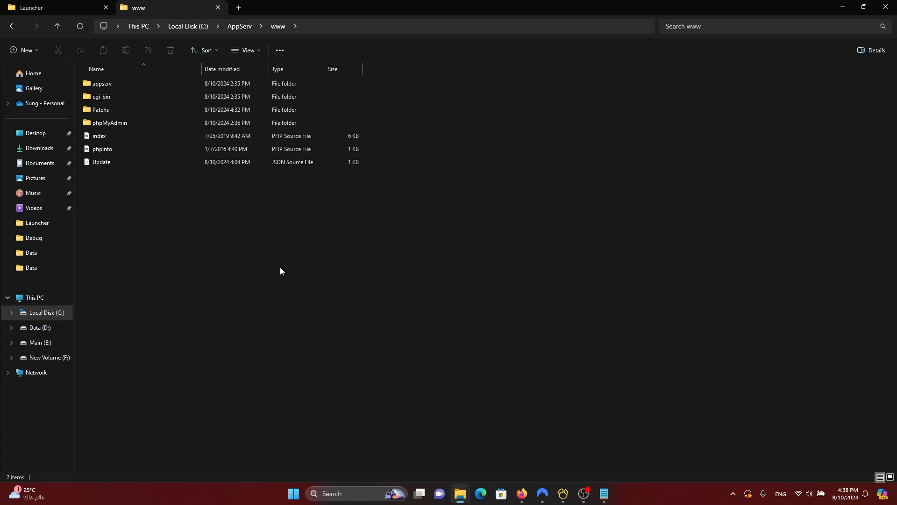
pyautogui.doubleClick(109, 162)
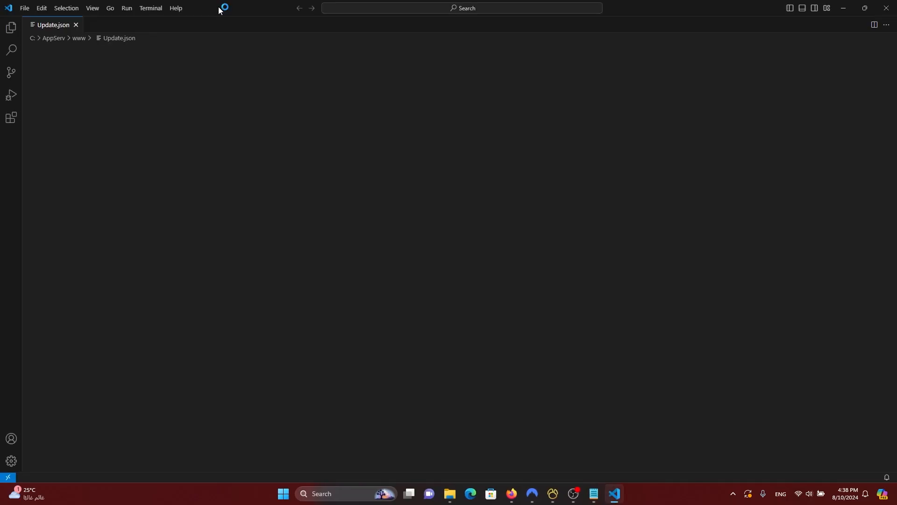
# Step: Highlight the server Version 7113 in Update.json, then return to the launcher folder in Explorer
pyautogui.doubleClick(219, 8)
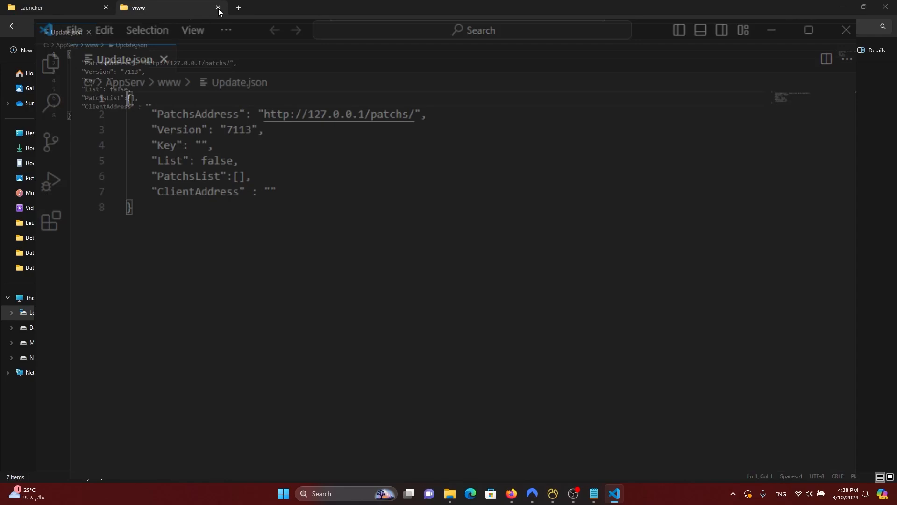
pyautogui.moveTo(322, 185); pyautogui.dragTo(318, 185)
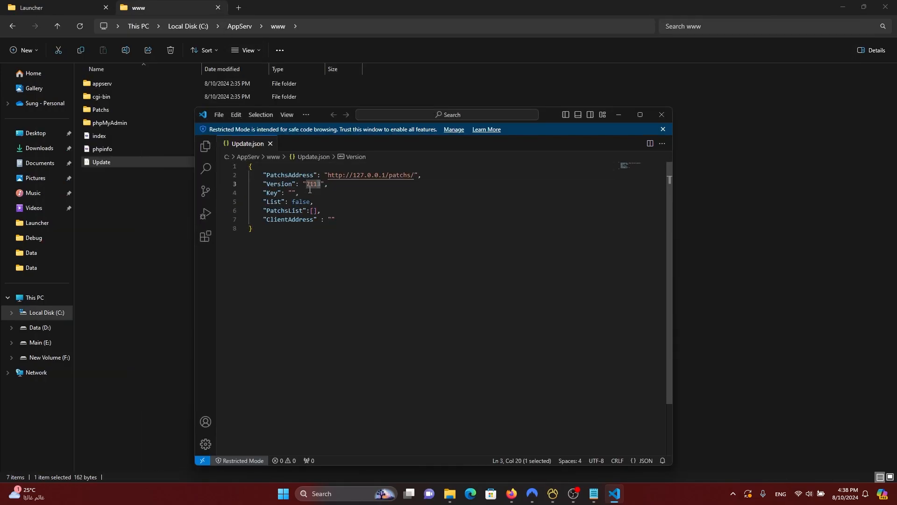
pyautogui.click(326, 190)
pyautogui.moveTo(321, 184); pyautogui.dragTo(318, 185)
pyautogui.click(321, 184)
pyautogui.moveTo(321, 184); pyautogui.dragTo(317, 184)
pyautogui.click(93, 8)
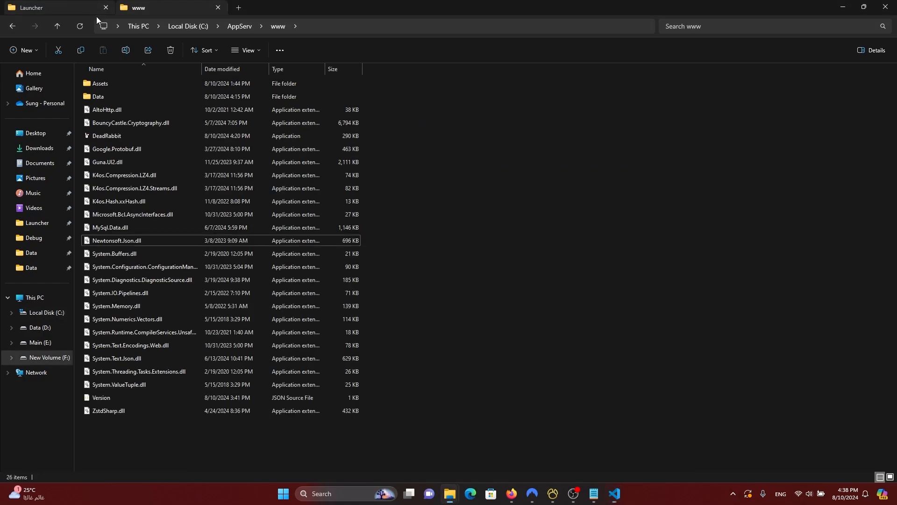
# Step: Open the launcher's Version.json and highlight its local version number 7110
pyautogui.doubleClick(131, 397)
pyautogui.doubleClick(317, 175)
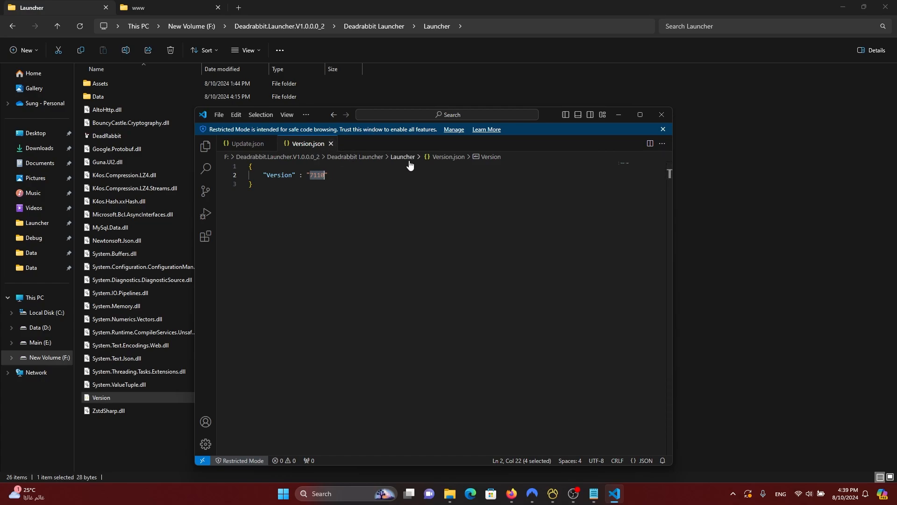
# Step: Compare Update.json's version 7113 with Version.json's 7110, then return to the www folder
pyautogui.click(246, 144)
pyautogui.click(459, 201)
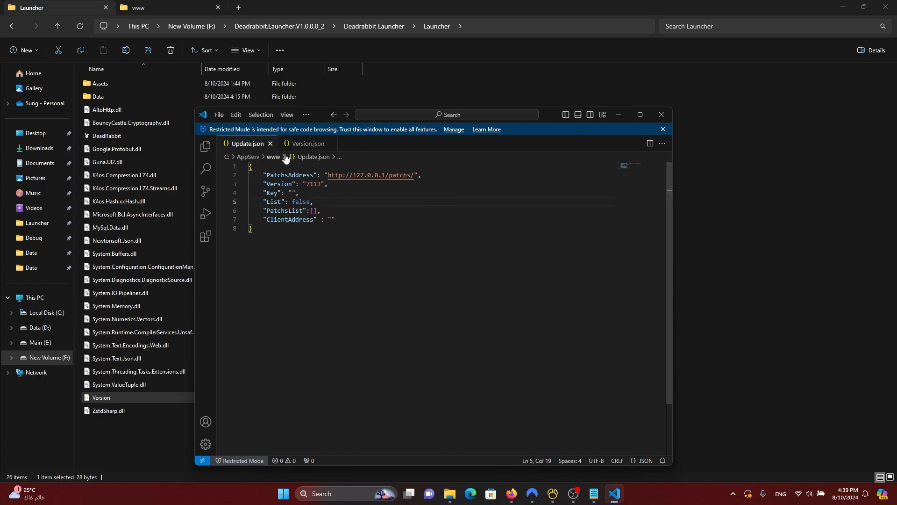
pyautogui.click(306, 144)
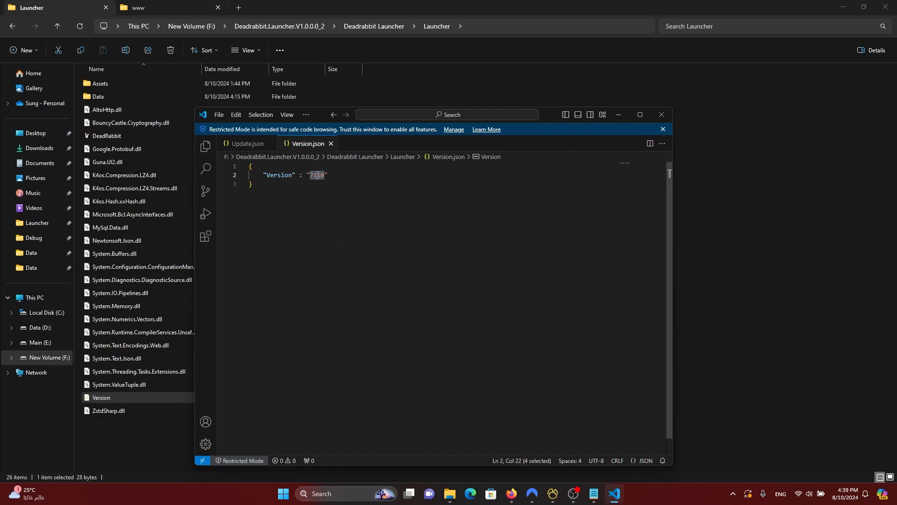
pyautogui.click(247, 144)
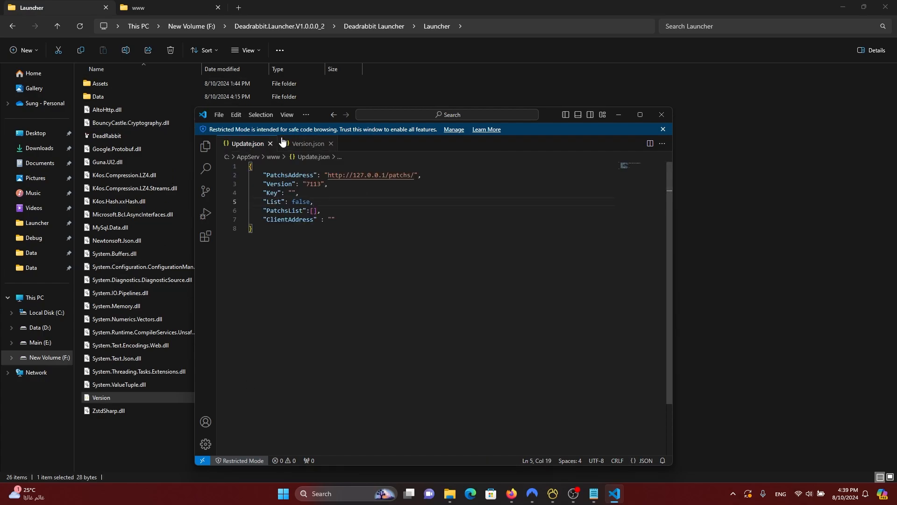
pyautogui.doubleClick(306, 184)
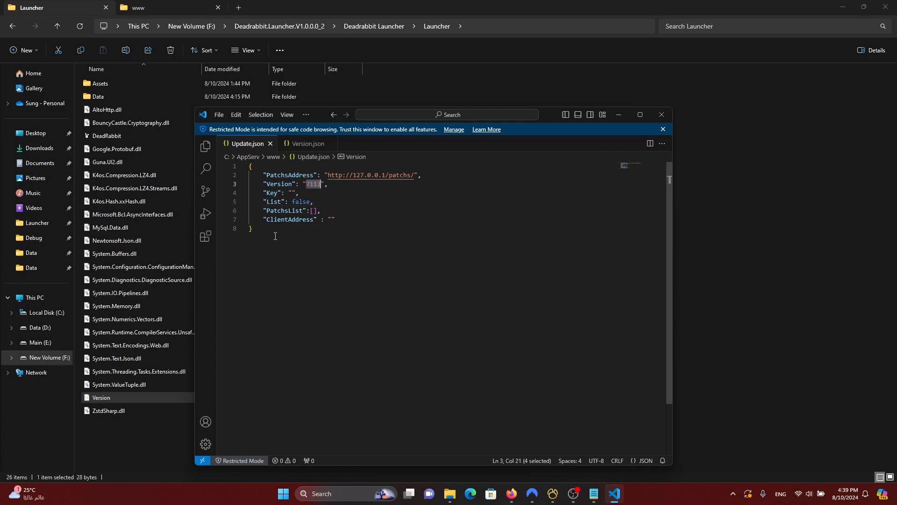
pyautogui.click(138, 8)
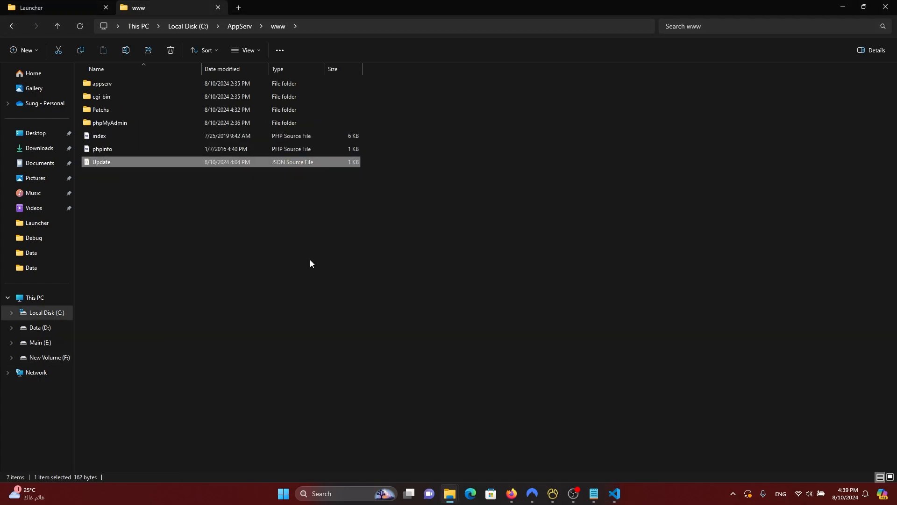
pyautogui.doubleClick(126, 112)
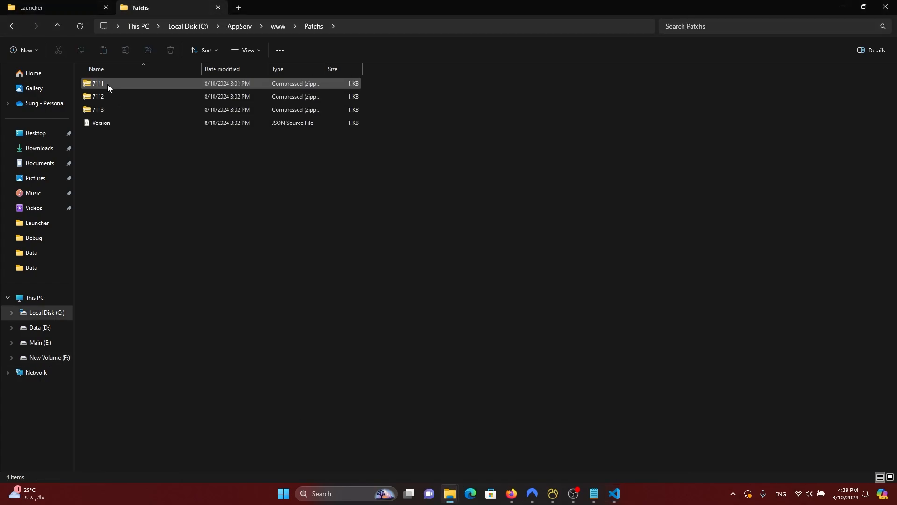
pyautogui.click(615, 492)
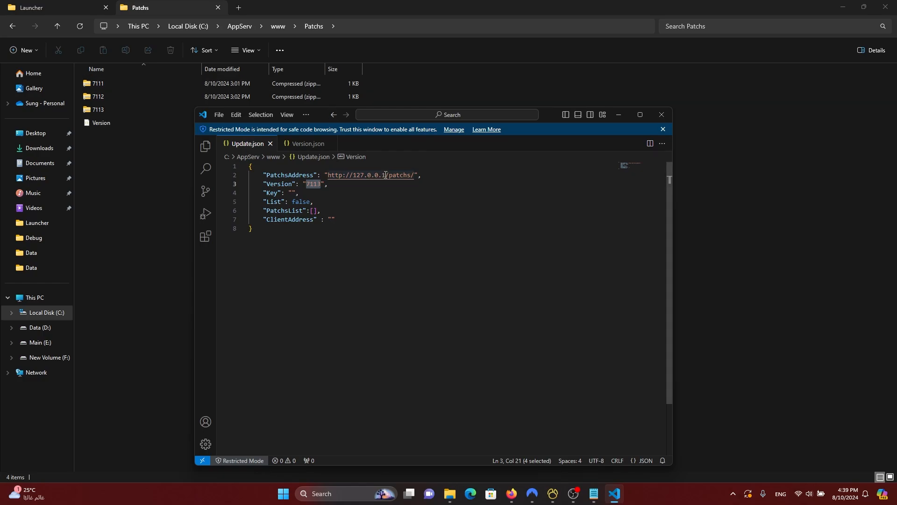
pyautogui.moveTo(385, 175); pyautogui.dragTo(328, 175)
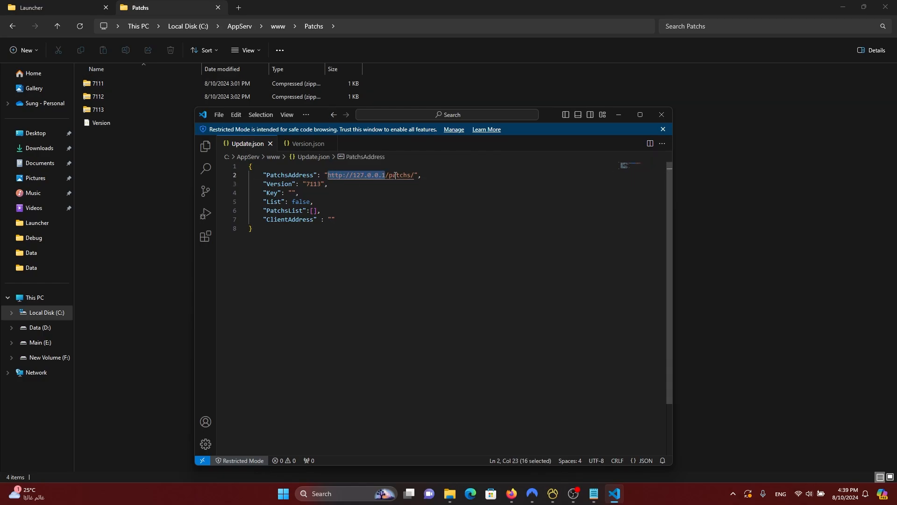
pyautogui.moveTo(414, 175); pyautogui.dragTo(328, 176)
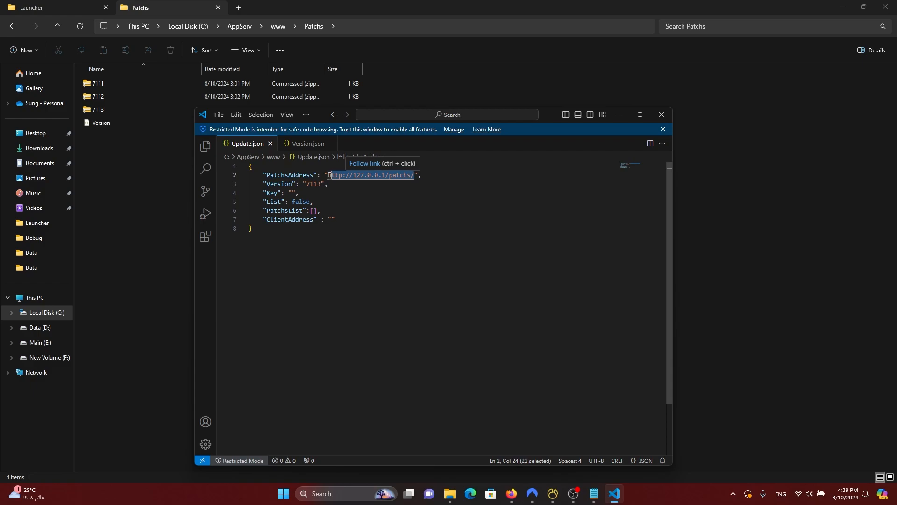
pyautogui.click(385, 208)
pyautogui.moveTo(385, 175); pyautogui.dragTo(328, 175)
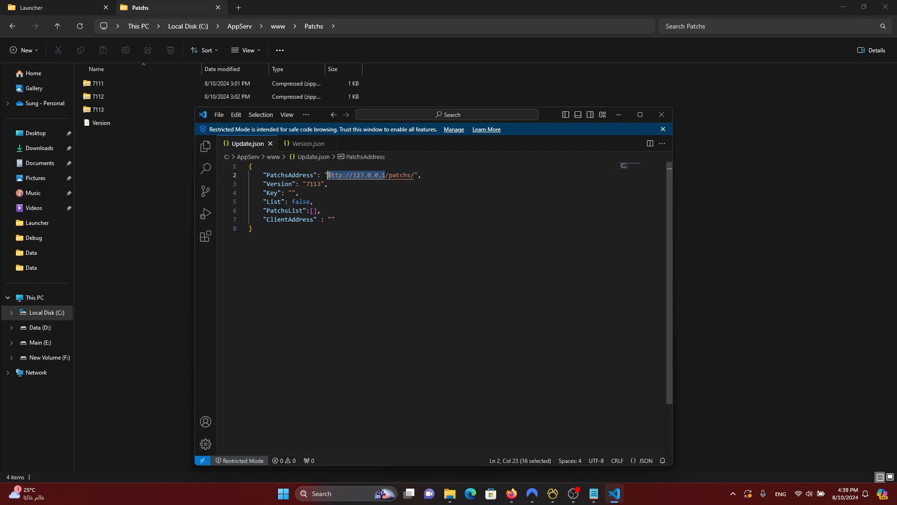
pyautogui.click(386, 174)
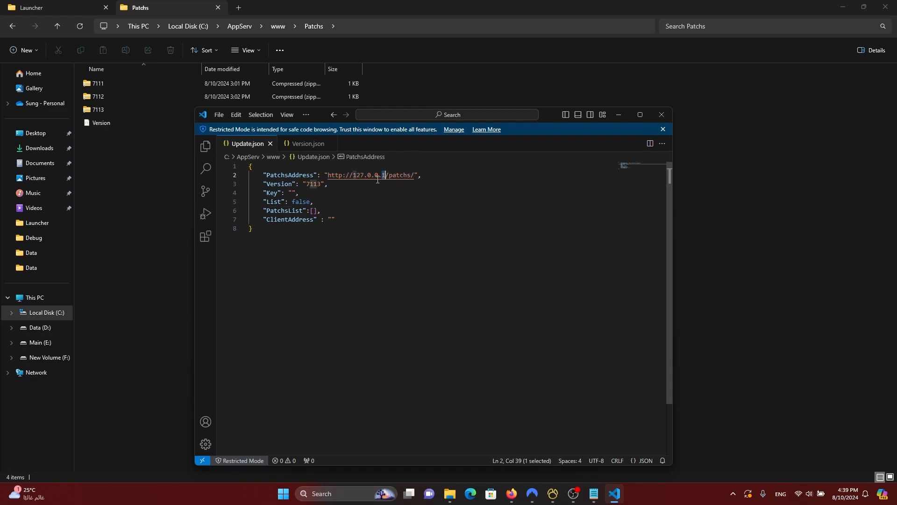
pyautogui.moveTo(386, 174); pyautogui.dragTo(327, 174)
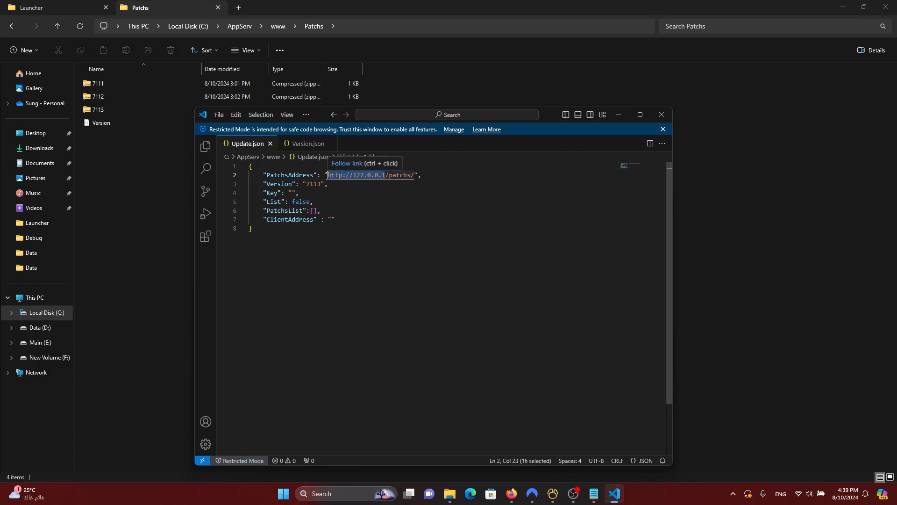
pyautogui.press('Down')
pyautogui.press('Down')
pyautogui.press('Down')
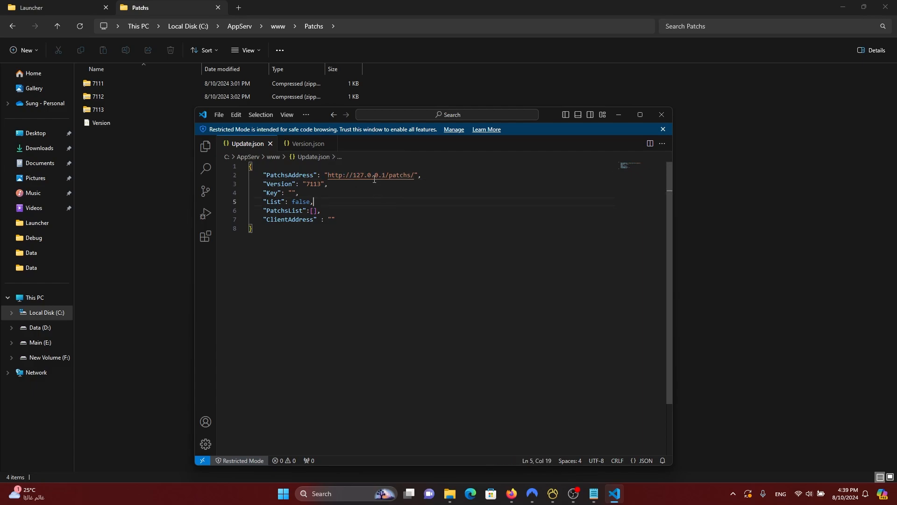
pyautogui.moveTo(386, 175); pyautogui.dragTo(329, 175)
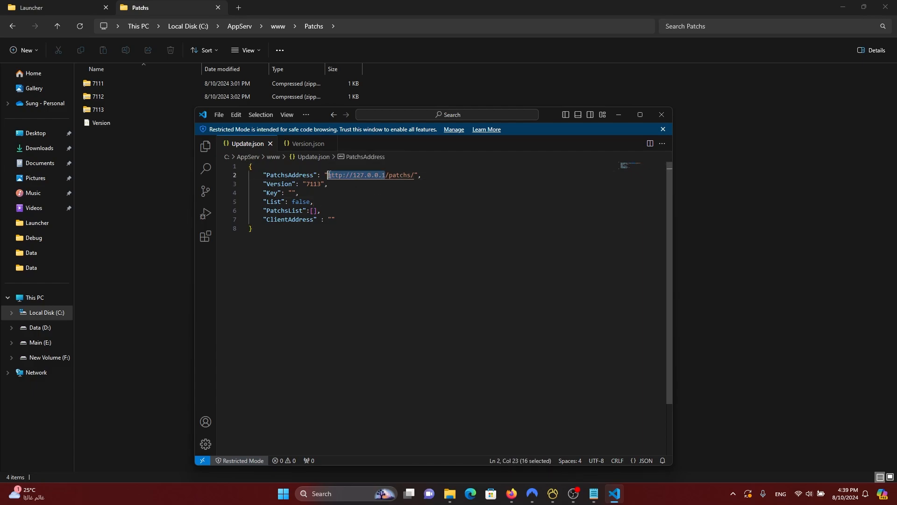
pyautogui.click(386, 175)
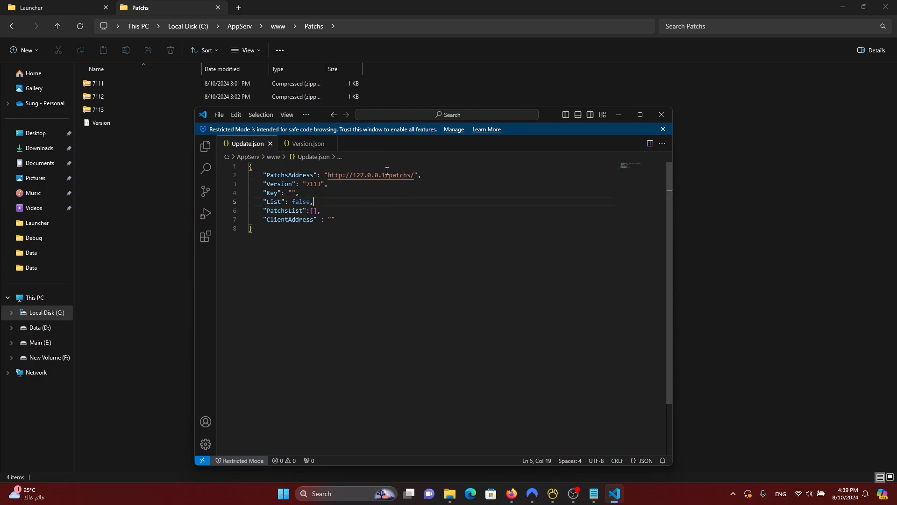
pyautogui.moveTo(386, 175); pyautogui.dragTo(329, 174)
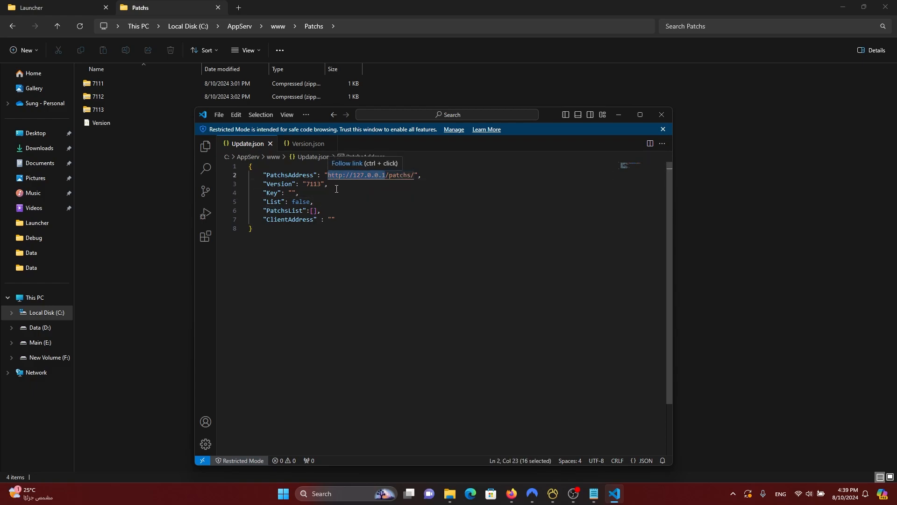
pyautogui.click(369, 213)
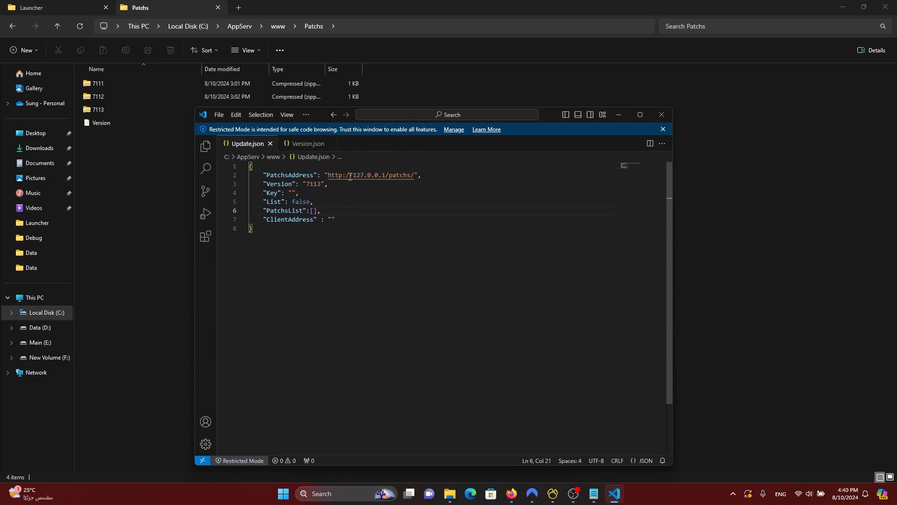
# Step: Relate the address's patchs folder name to the www folder and highlight Version 7113
pyautogui.click(58, 26)
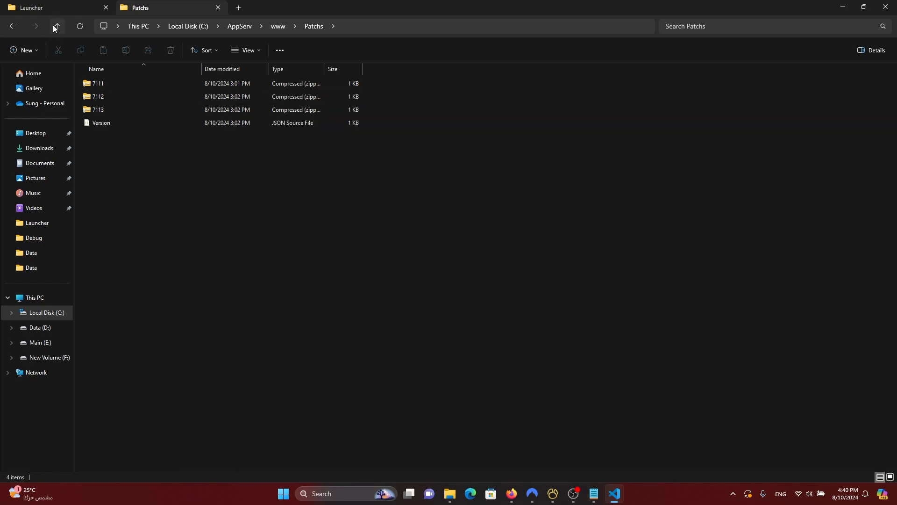
pyautogui.click(617, 502)
pyautogui.doubleClick(406, 174)
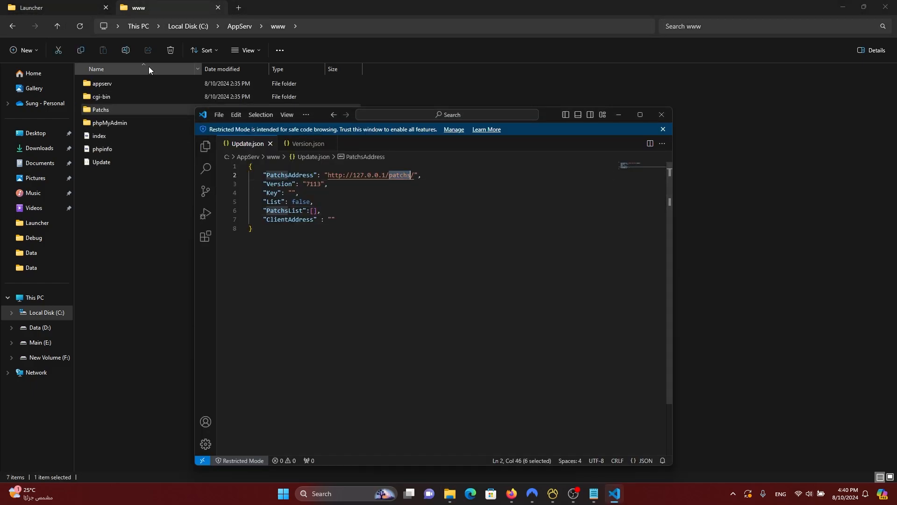
pyautogui.doubleClick(313, 183)
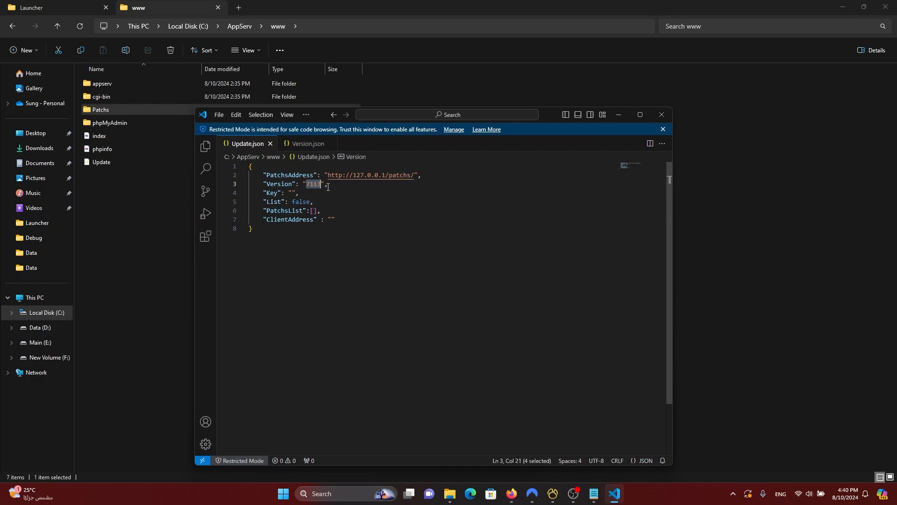
# Step: Go over the Key, List false, empty PatchsList and empty ClientAddress entries, then close Update.json
pyautogui.moveTo(264, 195); pyautogui.dragTo(359, 219)
pyautogui.click(292, 205)
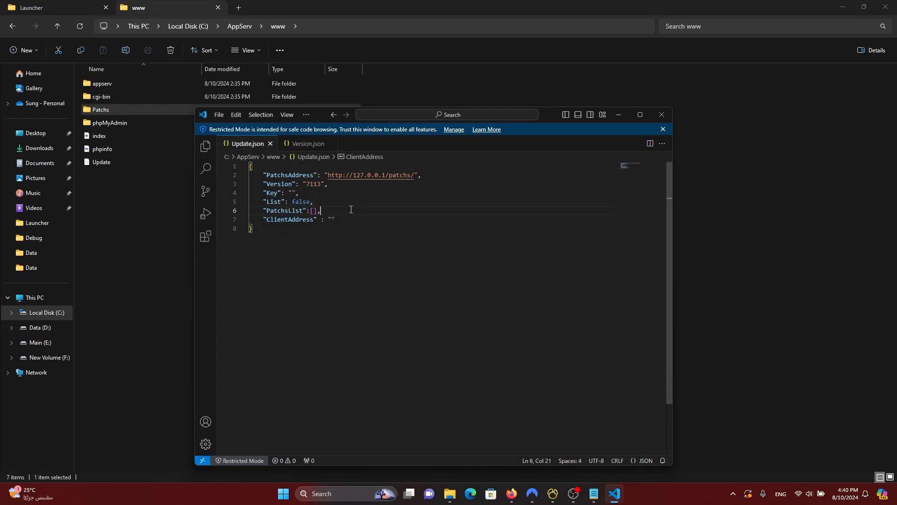
pyautogui.doubleClick(302, 202)
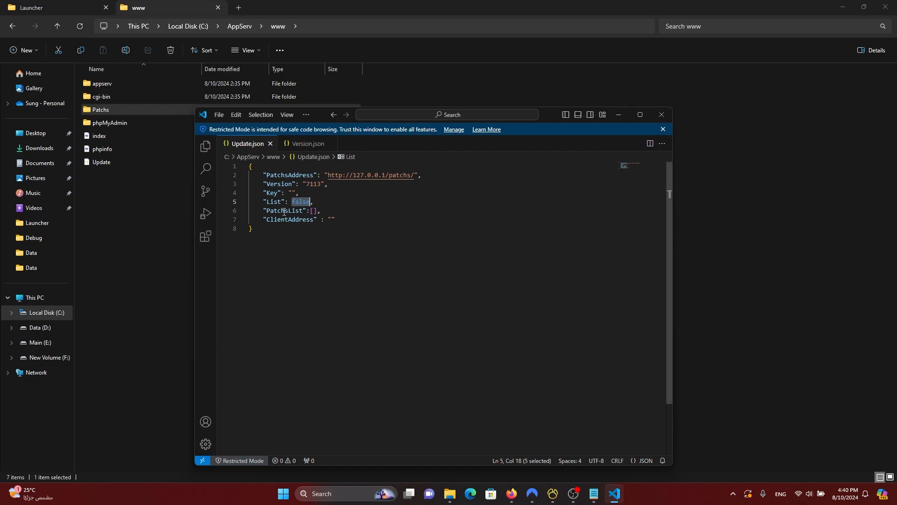
pyautogui.doubleClick(303, 211)
pyautogui.click(313, 211)
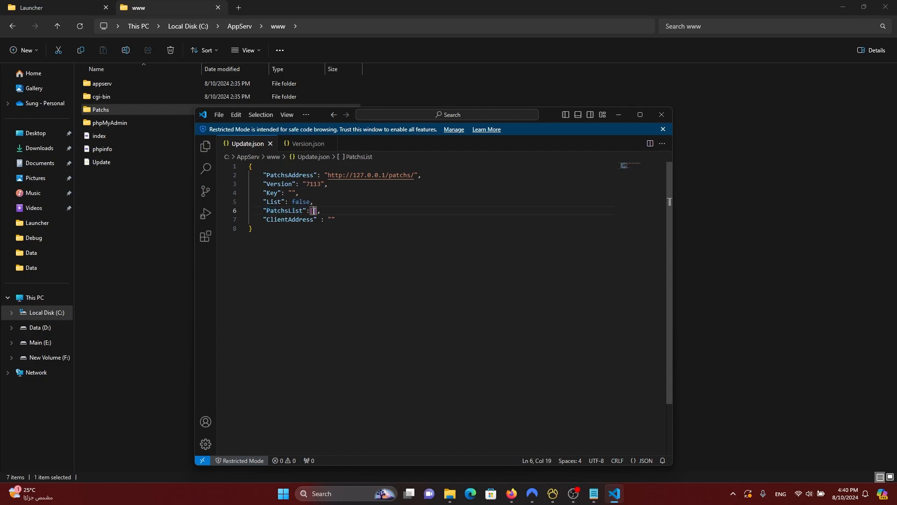
pyautogui.doubleClick(286, 219)
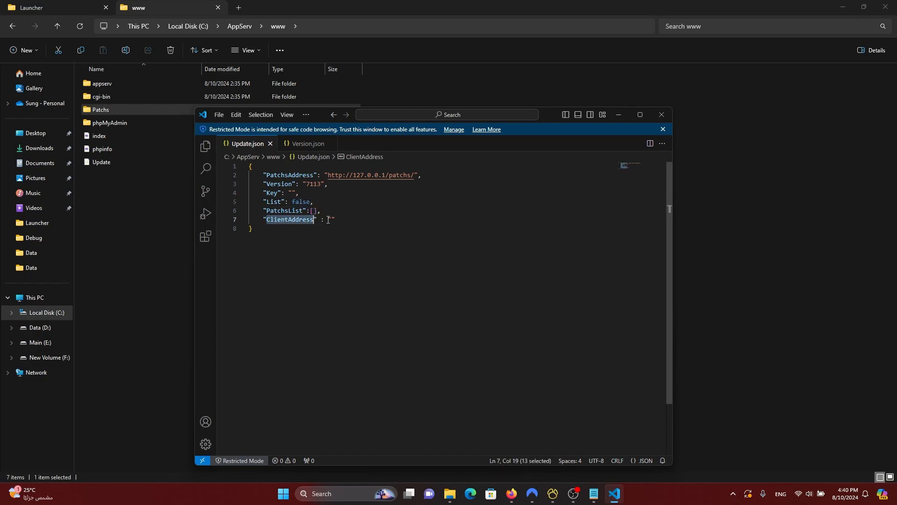
pyautogui.click(331, 219)
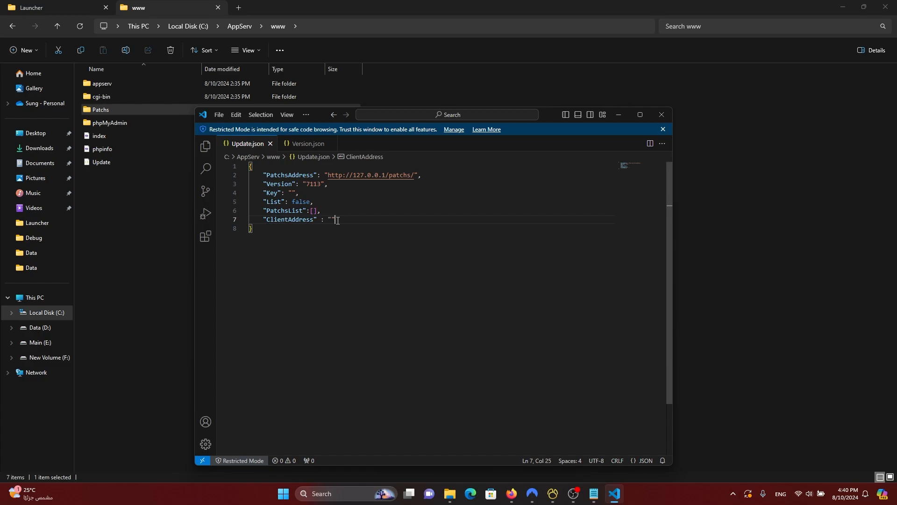
pyautogui.moveTo(336, 219); pyautogui.dragTo(250, 193)
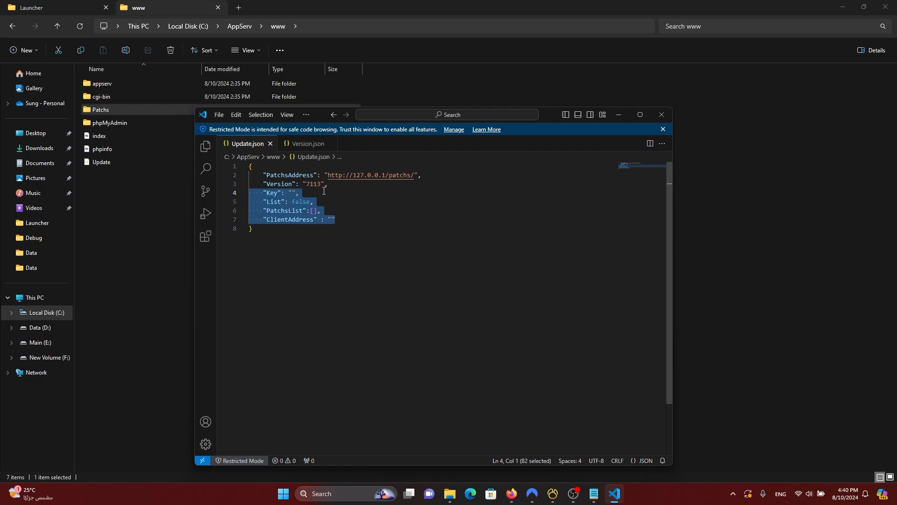
pyautogui.click(271, 144)
# Step: Open the 7111 patch archive in Patchs and view its Version file reading 7111
pyautogui.click(615, 116)
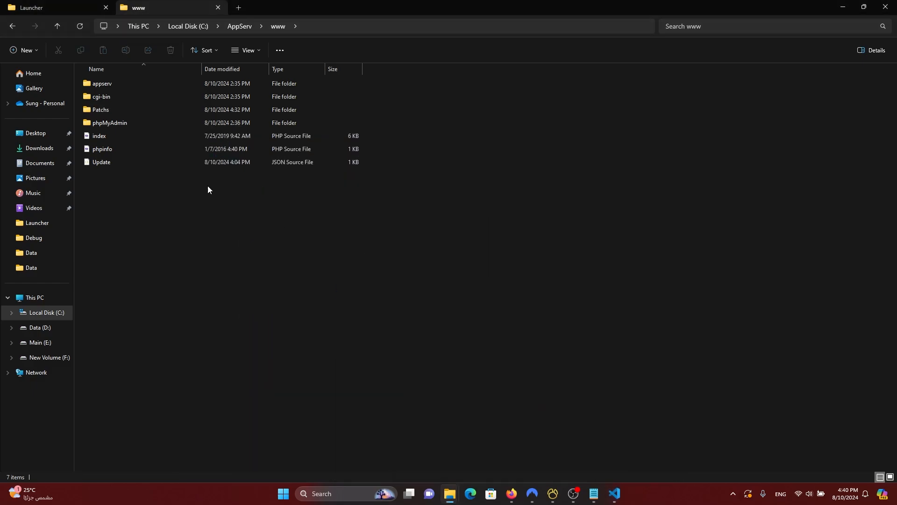
pyautogui.doubleClick(142, 112)
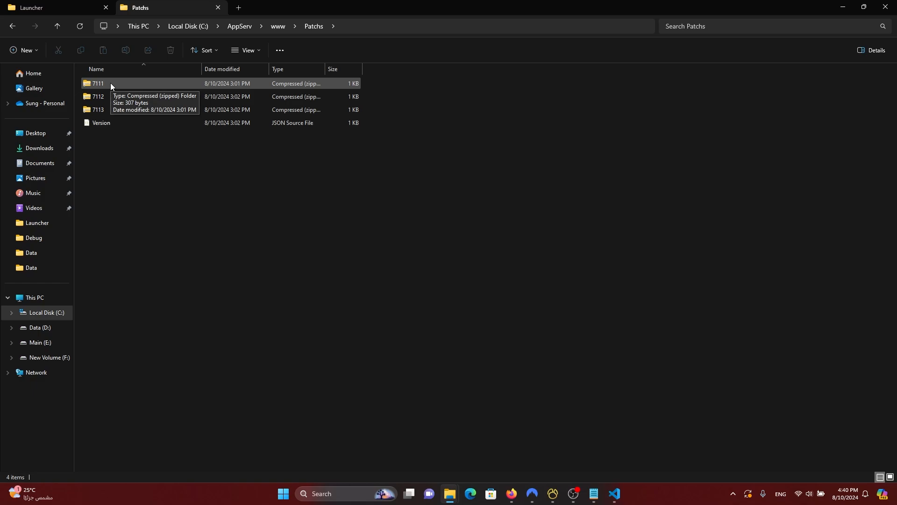
pyautogui.doubleClick(110, 83)
pyautogui.moveTo(122, 135); pyautogui.dragTo(96, 86)
pyautogui.click(127, 132)
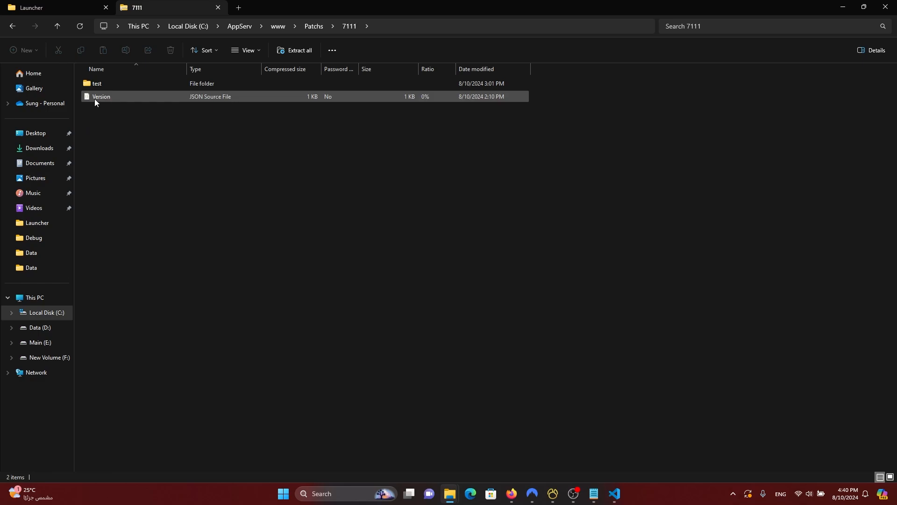
pyautogui.doubleClick(94, 99)
pyautogui.moveTo(327, 179); pyautogui.dragTo(258, 176)
pyautogui.click(661, 114)
# Step: Browse the test folder in the 7111 archive and the inner folder of the 7112 archive
pyautogui.click(117, 84)
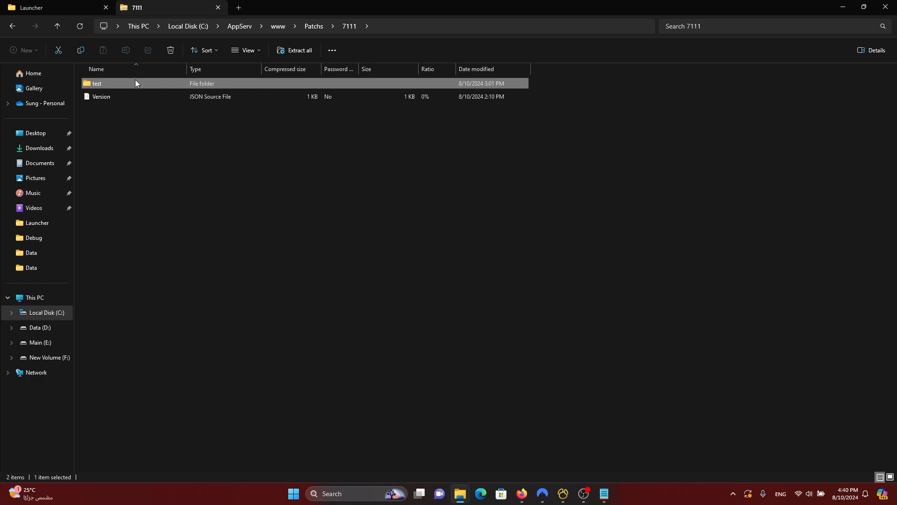
pyautogui.click(147, 156)
pyautogui.click(106, 82)
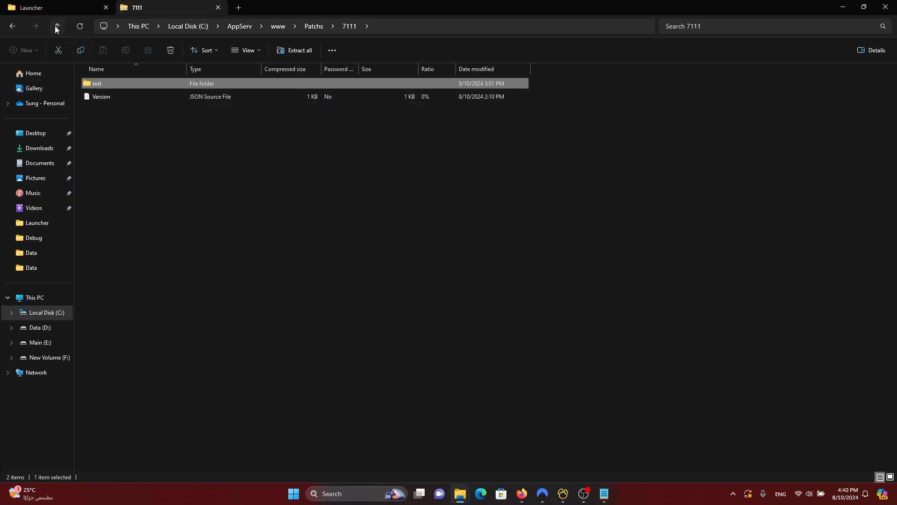
pyautogui.doubleClick(92, 84)
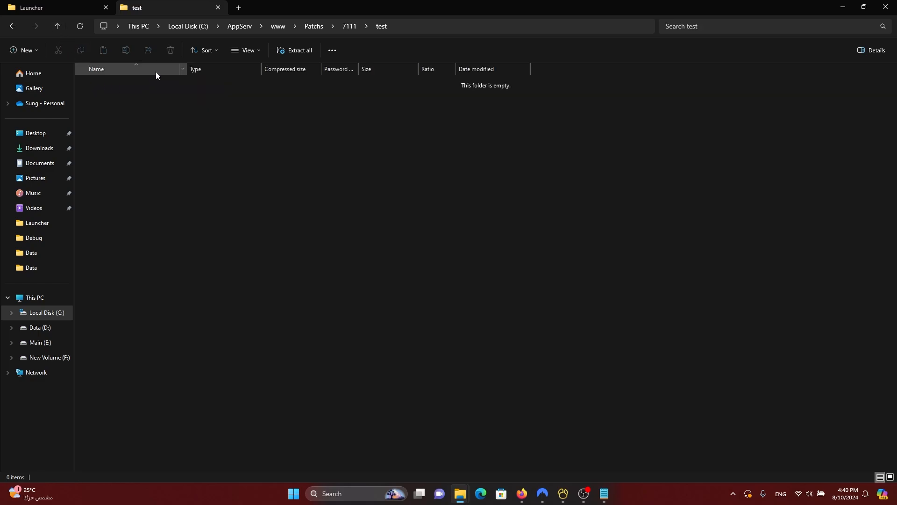
pyautogui.click(56, 27)
pyautogui.click(56, 26)
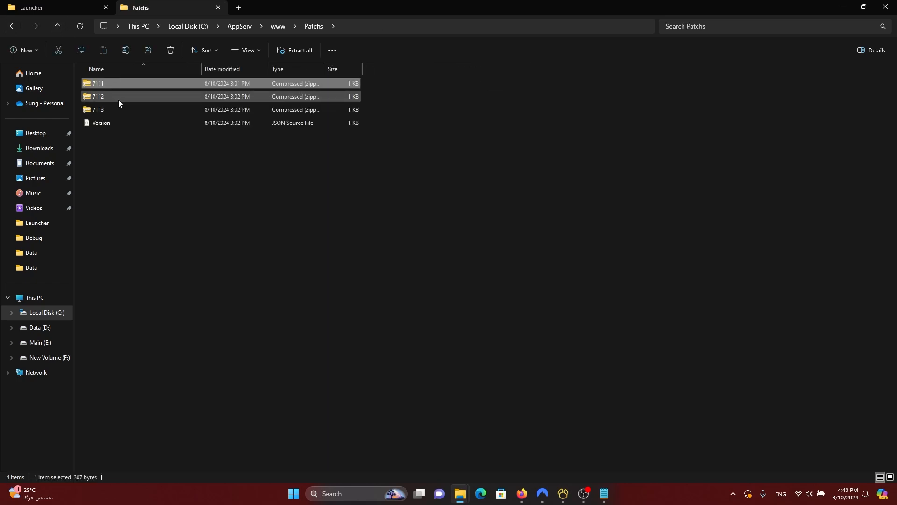
pyautogui.doubleClick(117, 96)
pyautogui.doubleClick(102, 84)
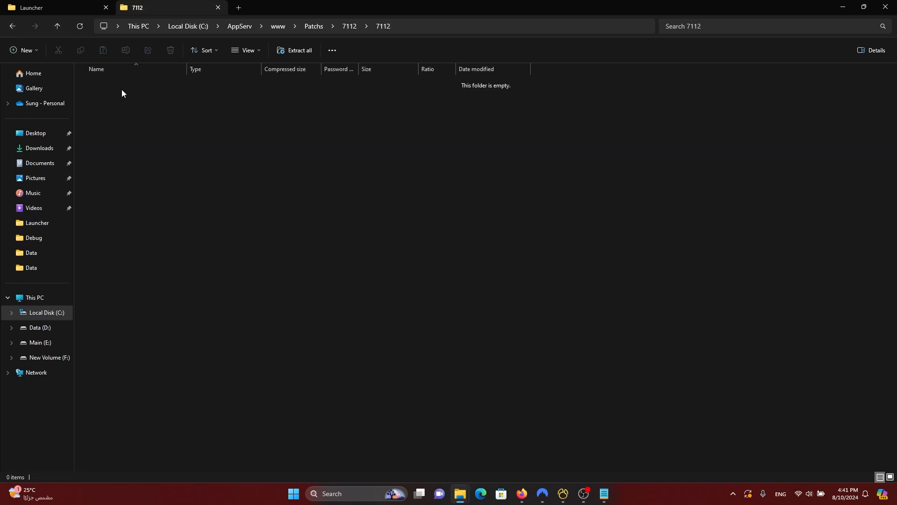
pyautogui.click(57, 27)
pyautogui.click(57, 26)
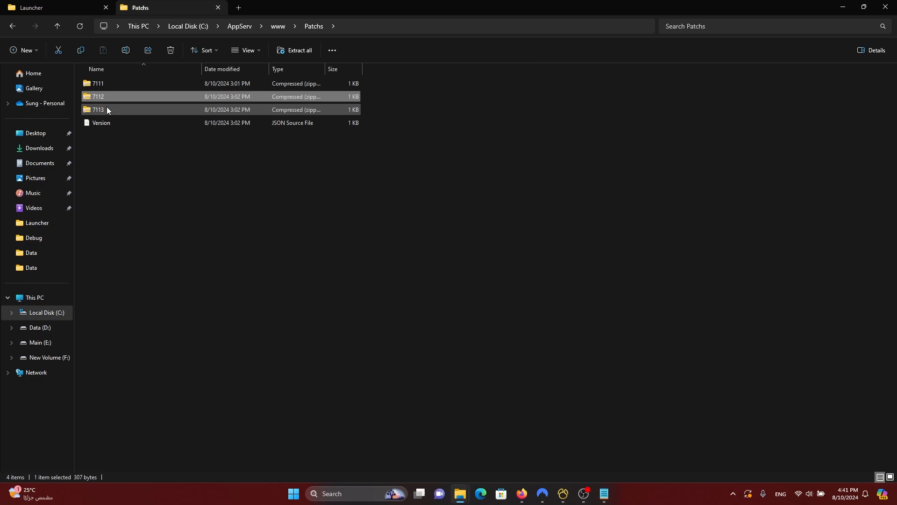
# Step: Open the Version file from the root of the 7113 patch archive
pyautogui.doubleClick(106, 109)
pyautogui.doubleClick(99, 83)
pyautogui.click(57, 27)
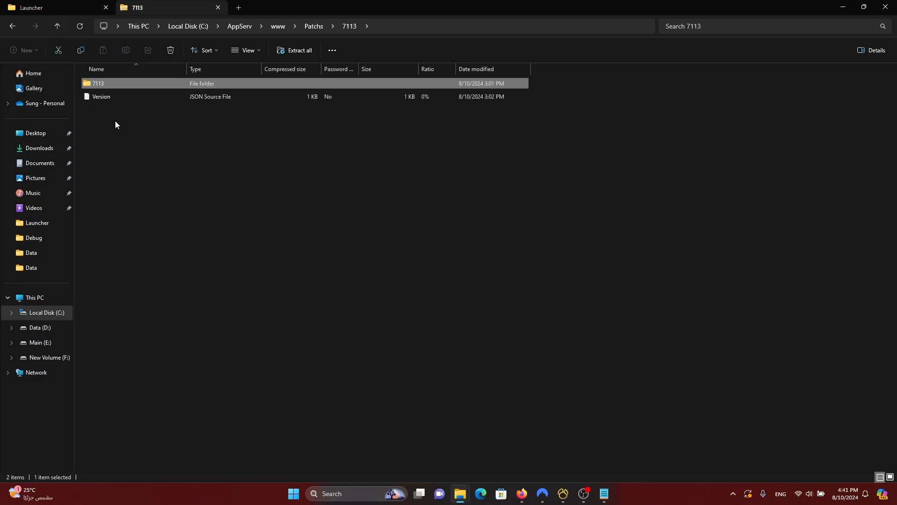
pyautogui.doubleClick(110, 98)
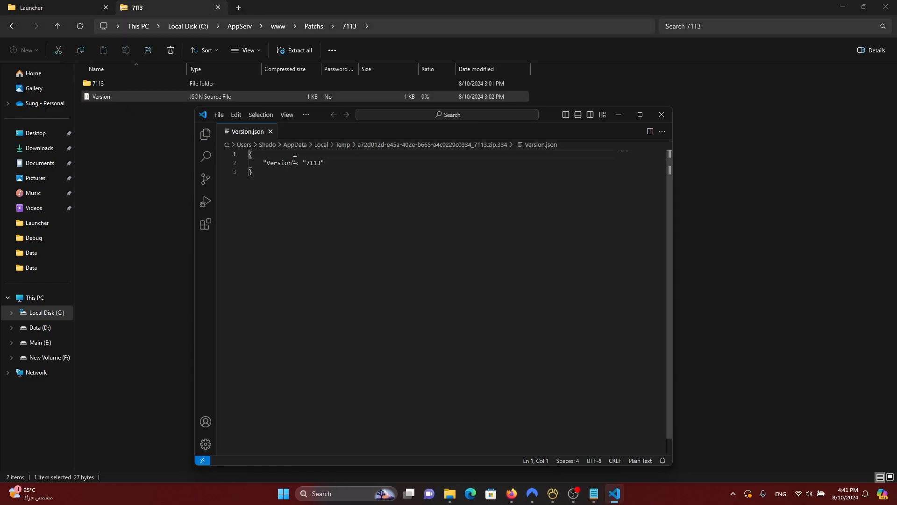
# Step: Confirm the 7113 patch's Version.json reads 7113, then close VS Code
pyautogui.doubleClick(311, 164)
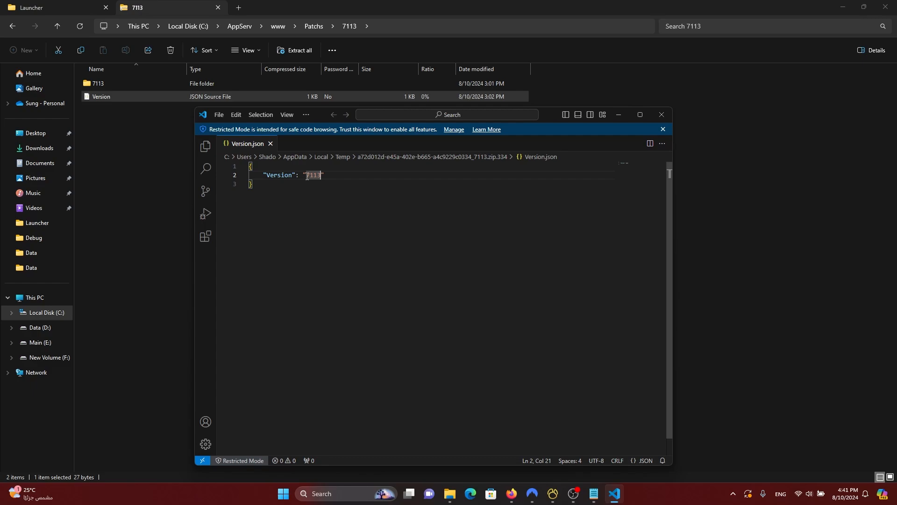
pyautogui.keyDown('shift'); pyautogui.click(307, 174); pyautogui.keyUp('shift')
pyautogui.click(347, 181)
pyautogui.hotkey('ctrl', 'a')
pyautogui.click(345, 191)
pyautogui.hotkey('ctrl', 'a')
pyautogui.click(443, 217)
pyautogui.click(662, 115)
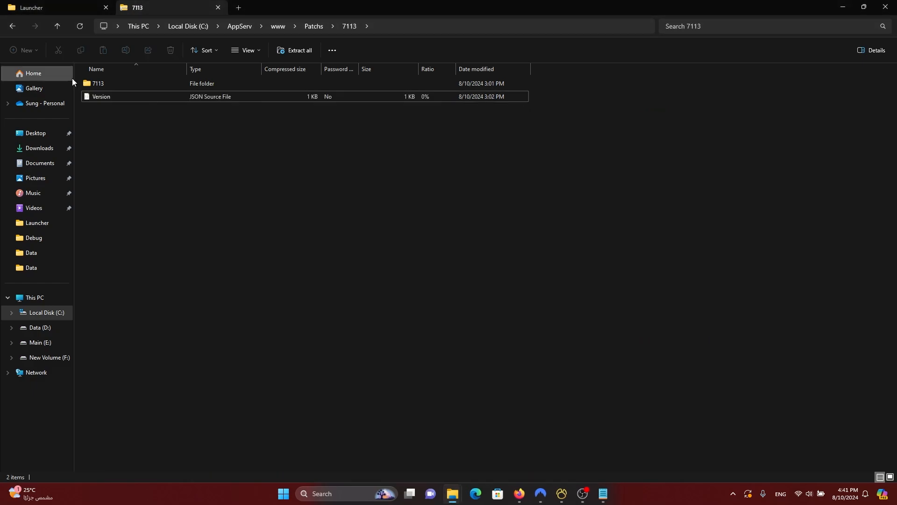
pyautogui.click(57, 26)
pyautogui.doubleClick(117, 121)
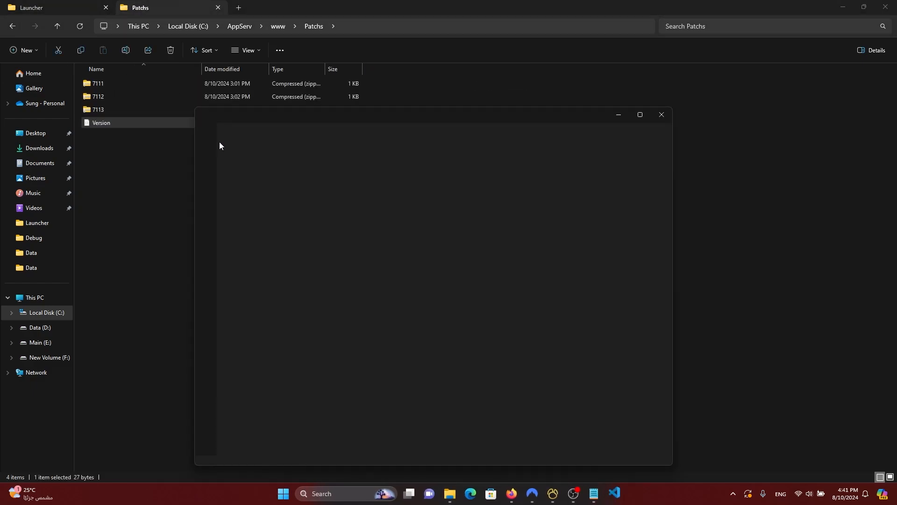
pyautogui.hotkey('ctrl', 'a')
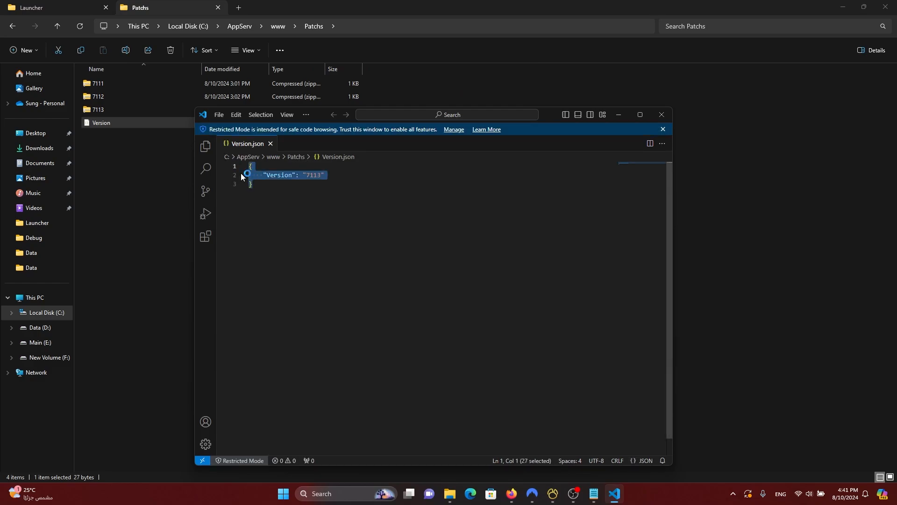
pyautogui.click(661, 114)
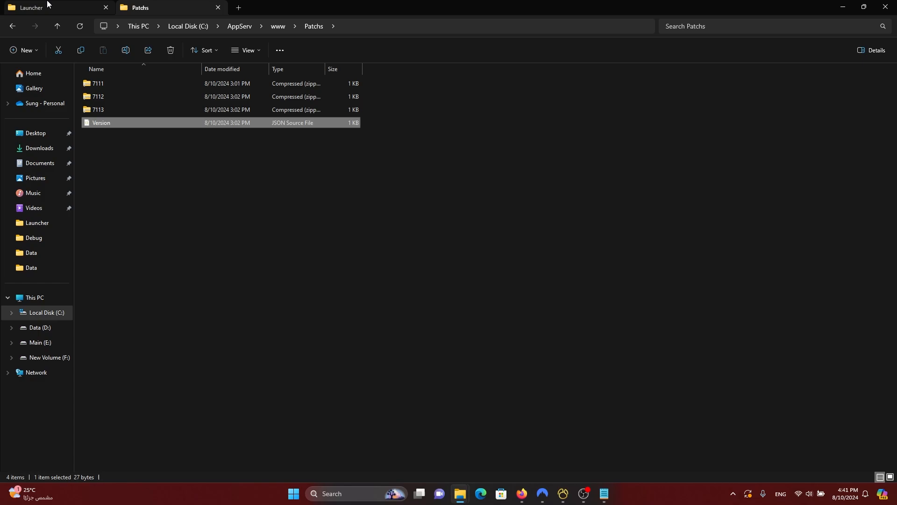
pyautogui.click(202, 248)
pyautogui.click(52, 29)
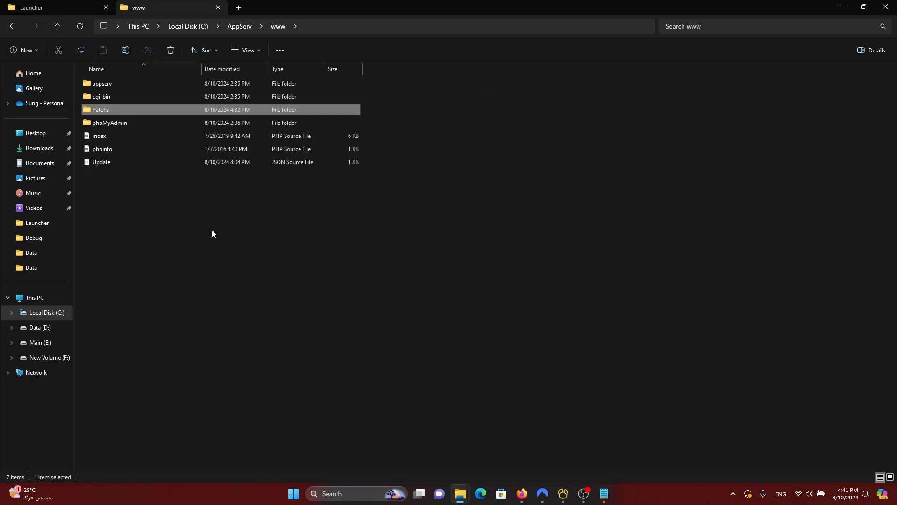
pyautogui.click(212, 233)
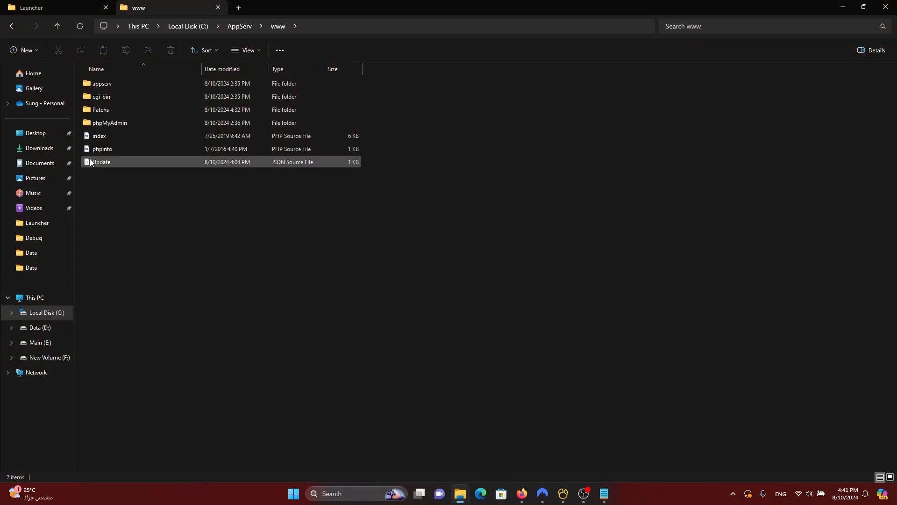
# Step: Open Launcher\Data\Config.json in Visual Studio Code and reposition the editor window
pyautogui.click(218, 8)
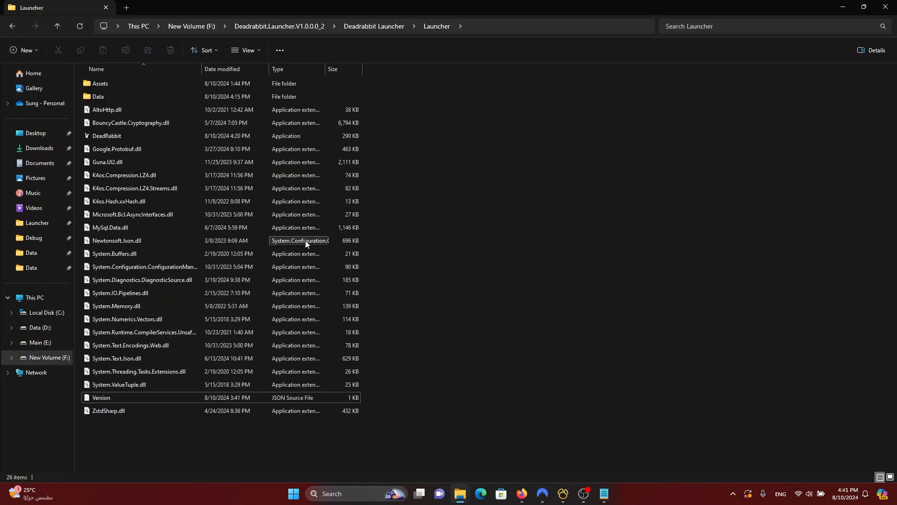
pyautogui.doubleClick(109, 95)
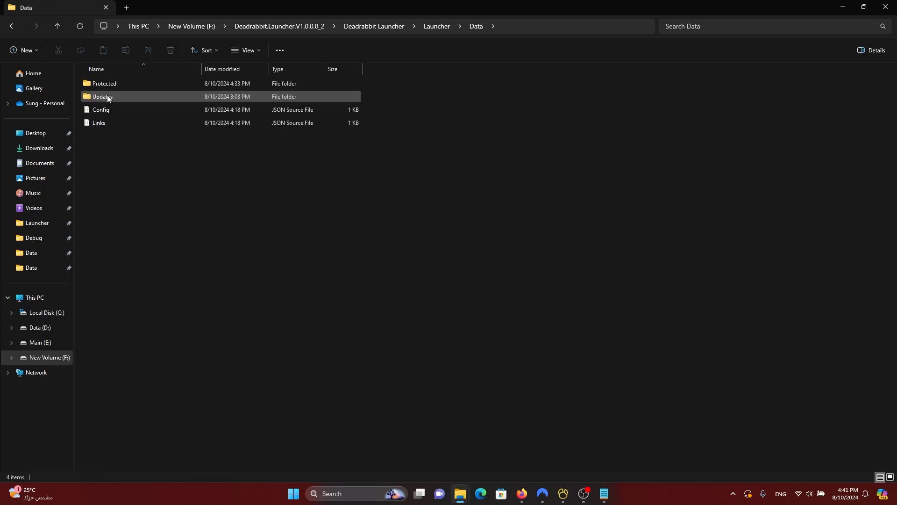
pyautogui.doubleClick(103, 111)
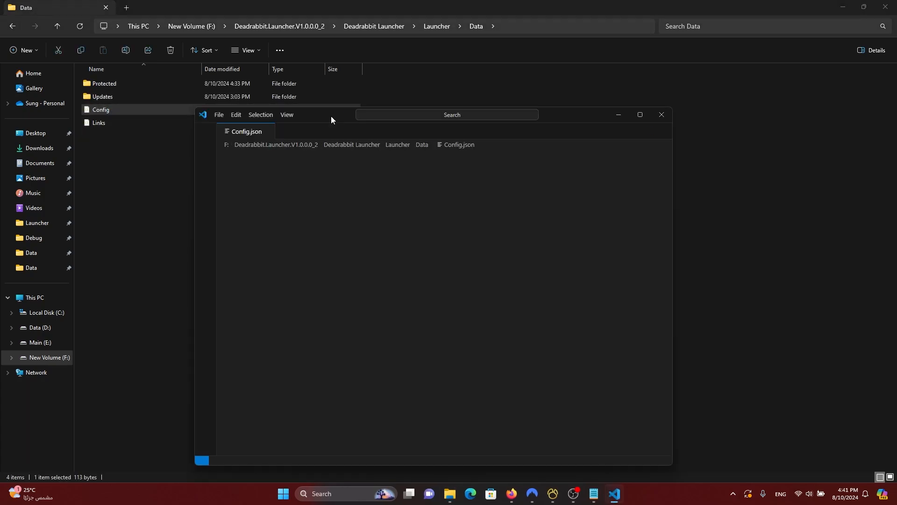
pyautogui.moveTo(556, 119); pyautogui.dragTo(584, 88)
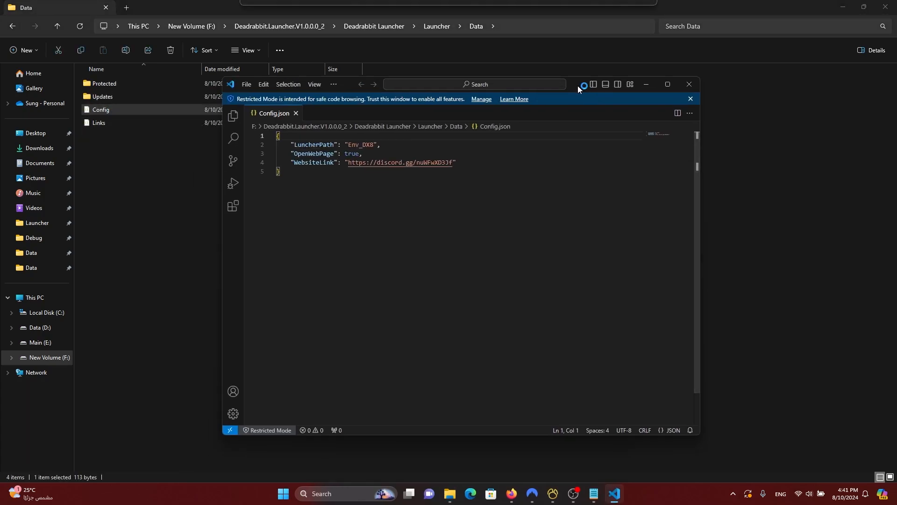
# Step: Highlight the LuncherPath value Env_DX8 and the OpenWebPage setting's value true
pyautogui.moveTo(375, 144); pyautogui.dragTo(350, 144)
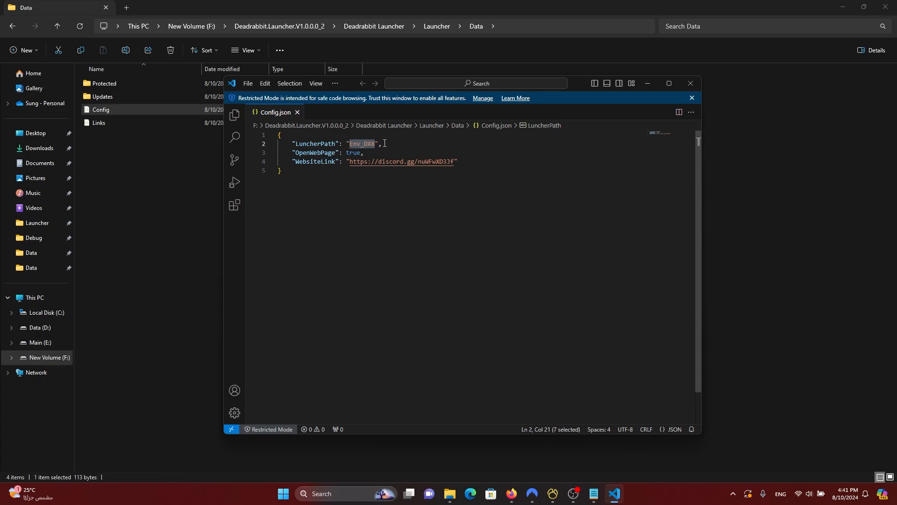
pyautogui.click(385, 144)
pyautogui.moveTo(376, 144); pyautogui.dragTo(349, 145)
pyautogui.click(387, 149)
pyautogui.doubleClick(311, 154)
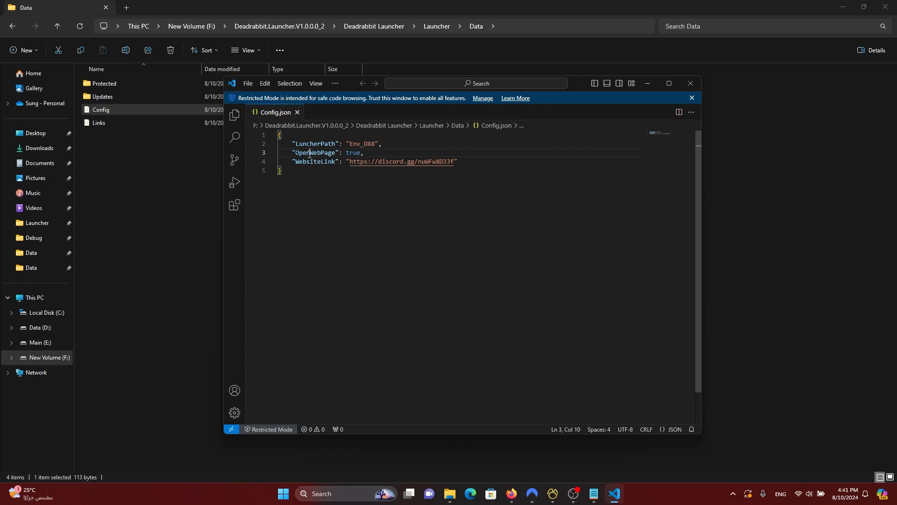
pyautogui.doubleClick(353, 153)
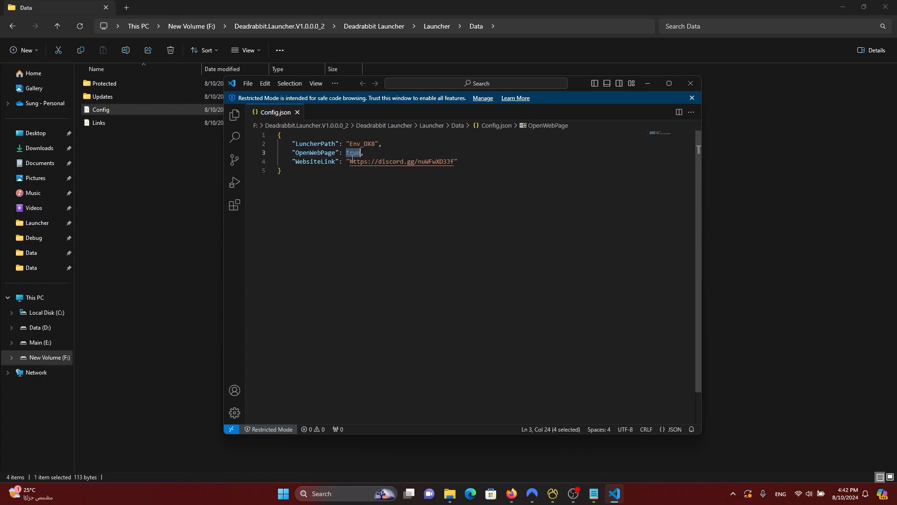
# Step: Highlight the WebsiteLink URL, recap Env_DX8 and true, then close the editor
pyautogui.moveTo(378, 161); pyautogui.dragTo(368, 162)
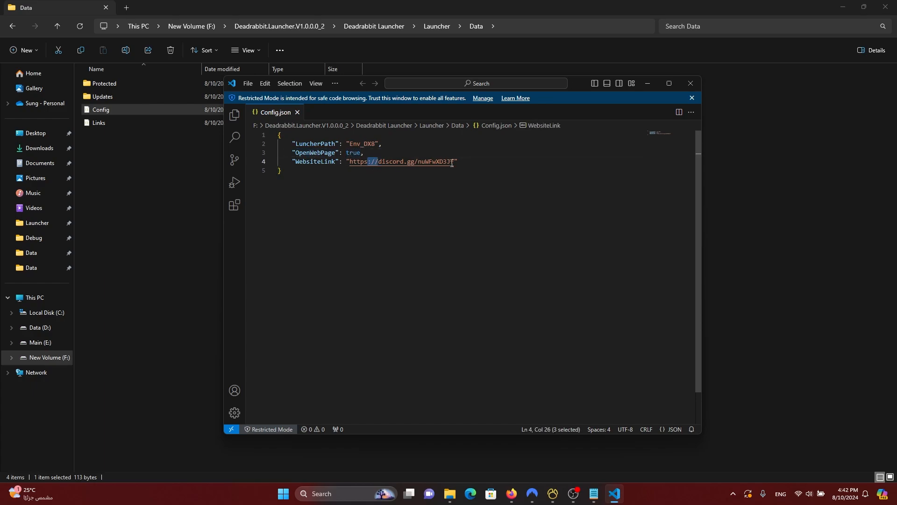
pyautogui.moveTo(453, 162); pyautogui.dragTo(350, 161)
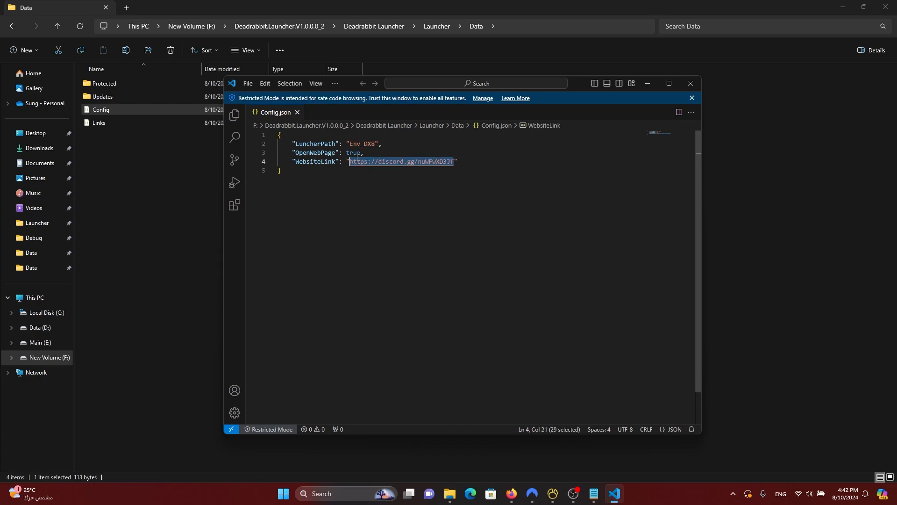
pyautogui.click(393, 171)
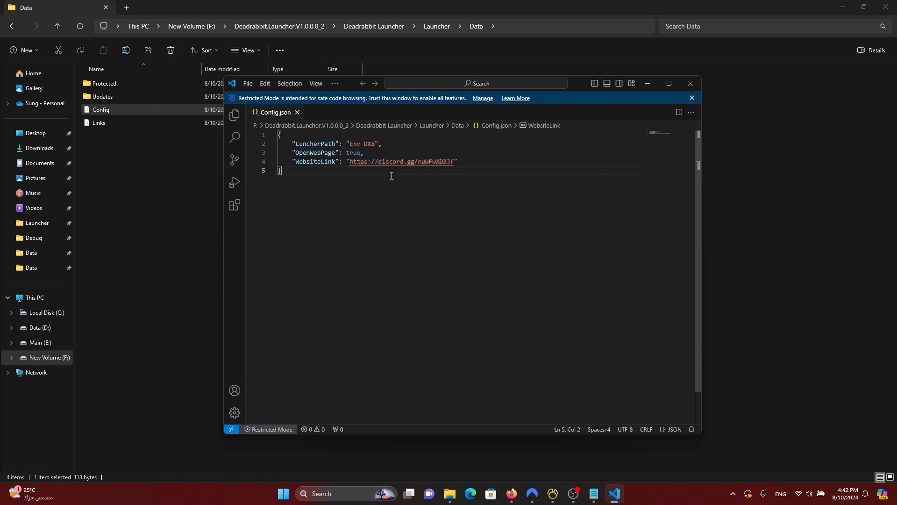
pyautogui.doubleClick(353, 152)
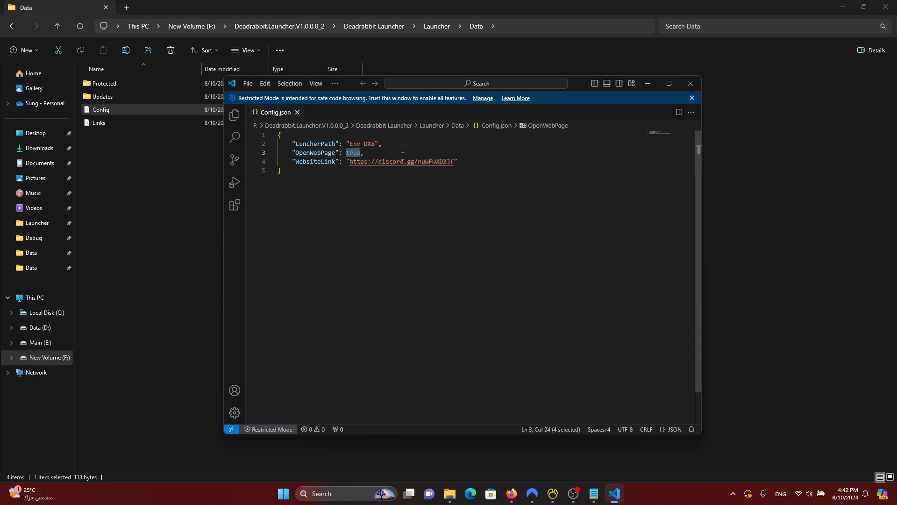
pyautogui.moveTo(350, 143); pyautogui.dragTo(374, 144)
pyautogui.doubleClick(353, 152)
pyautogui.moveTo(454, 161); pyautogui.dragTo(353, 164)
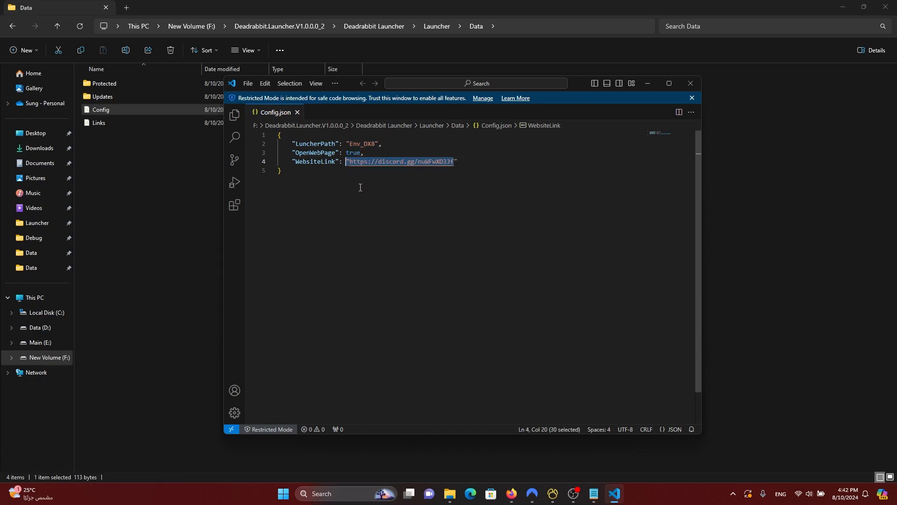
pyautogui.click(691, 83)
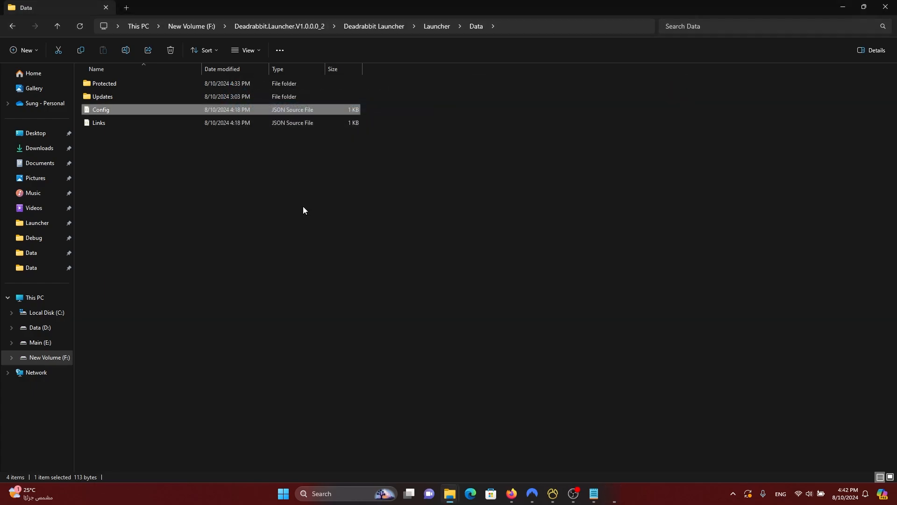
# Step: Open Links.json and highlight its Discord, GitHub, Youtube and Website entries
pyautogui.doubleClick(162, 122)
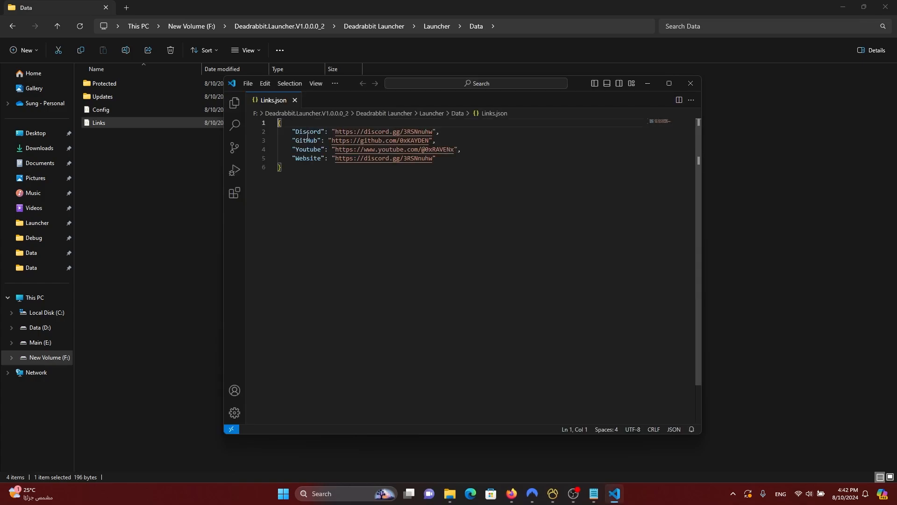
pyautogui.moveTo(289, 142); pyautogui.dragTo(434, 169)
pyautogui.click(435, 170)
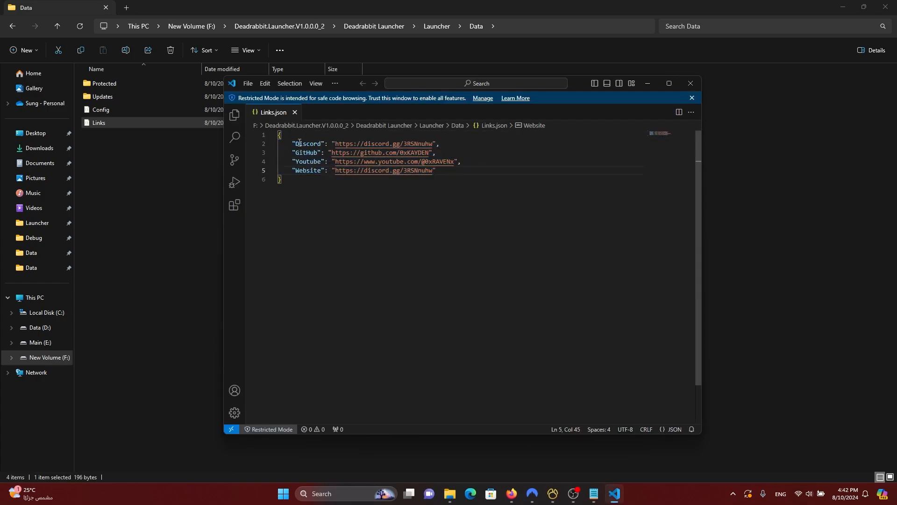
pyautogui.doubleClick(362, 144)
pyautogui.doubleClick(371, 153)
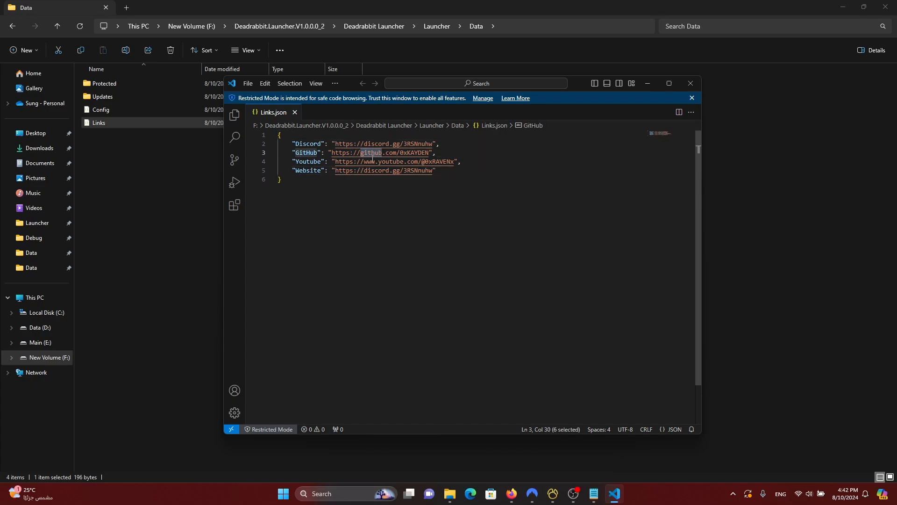
pyautogui.doubleClick(370, 162)
pyautogui.doubleClick(367, 170)
# Step: Select the Website and GitHub link URLs, then close Links.json and Visual Studio Code
pyautogui.moveTo(435, 170); pyautogui.dragTo(335, 170)
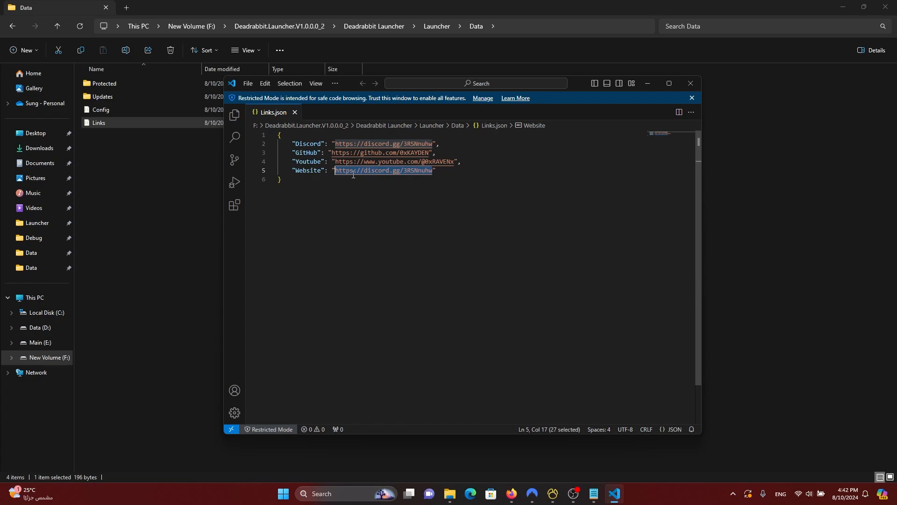
pyautogui.click(332, 153)
pyautogui.moveTo(332, 153)
pyautogui.mouseDown()
pyautogui.moveTo(433, 153)
pyautogui.moveTo(335, 162)
pyautogui.mouseUp()
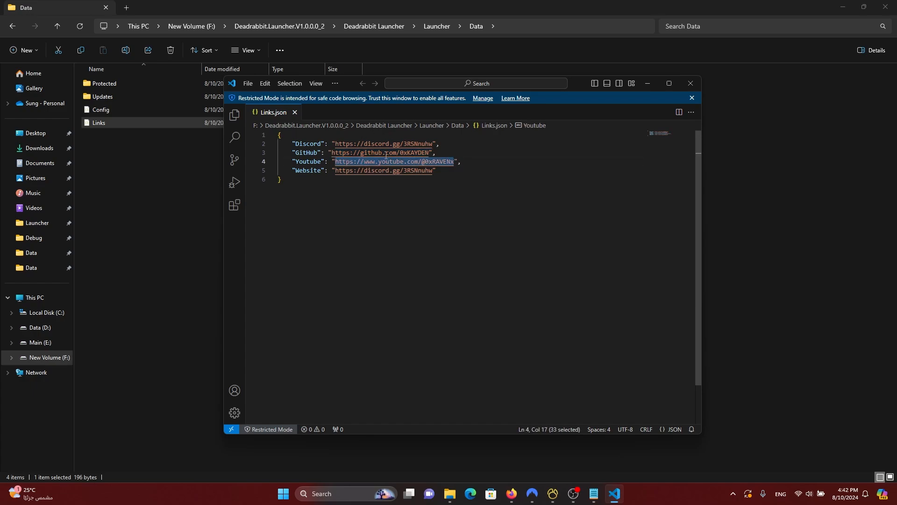
pyautogui.click(295, 113)
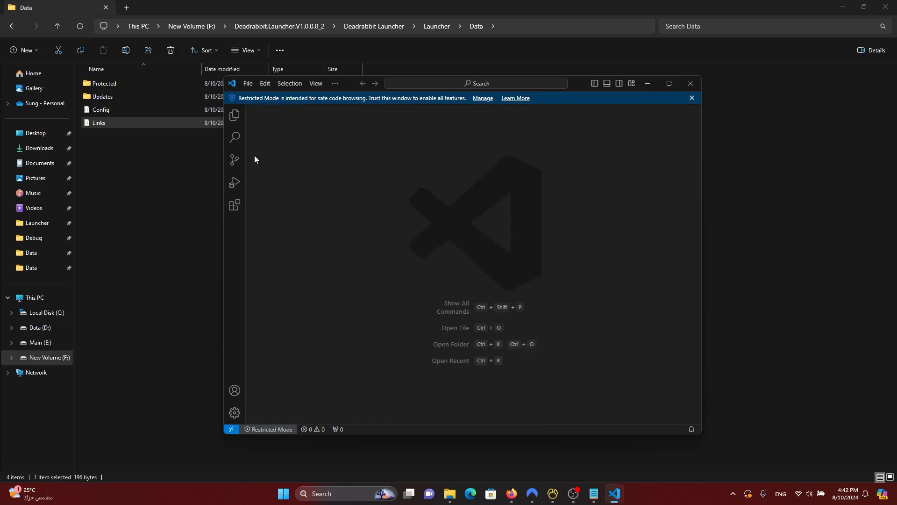
pyautogui.click(691, 83)
# Step: Check that Data\Updates is empty and return to the Launcher folder
pyautogui.doubleClick(132, 94)
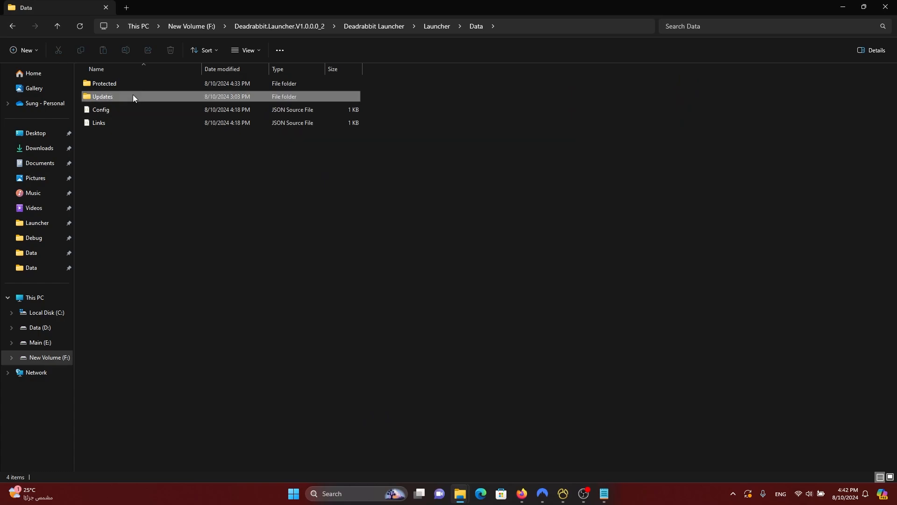
pyautogui.click(60, 27)
pyautogui.doubleClick(127, 99)
pyautogui.click(58, 26)
pyautogui.click(57, 28)
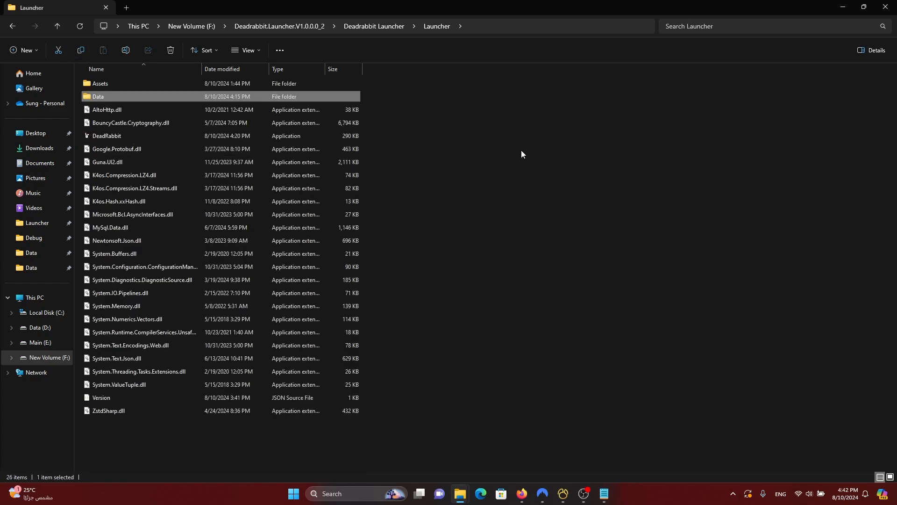
# Step: Start the DeadRabbit launcher from the Launcher folder, then switch to Navicat
pyautogui.moveTo(481, 318); pyautogui.dragTo(97, 84)
pyautogui.click(532, 254)
pyautogui.doubleClick(149, 139)
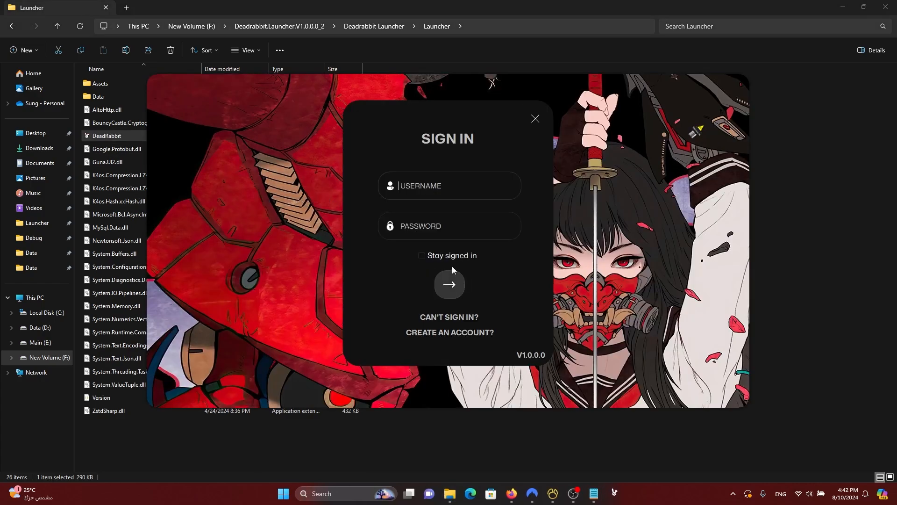
pyautogui.click(552, 490)
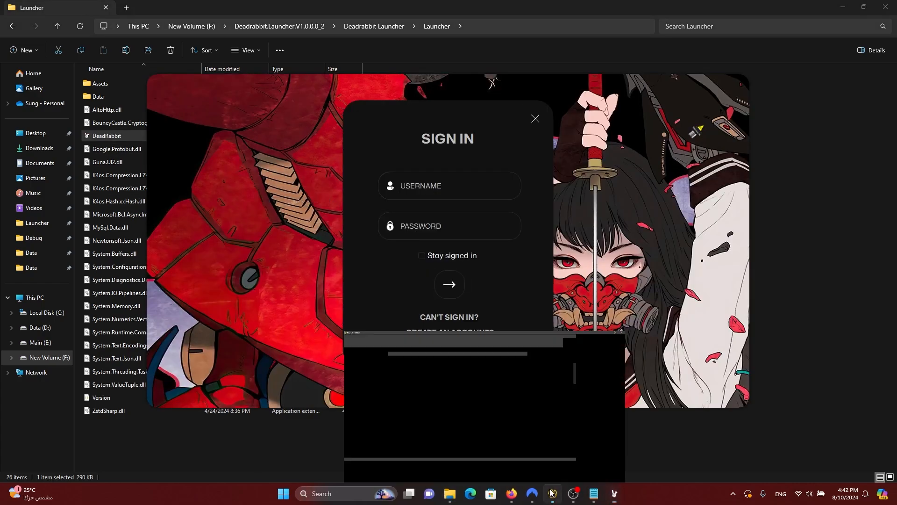
# Step: Copy the username from Navicat's accounts table into the launcher, enter the password, and sign in
pyautogui.doubleClick(159, 94)
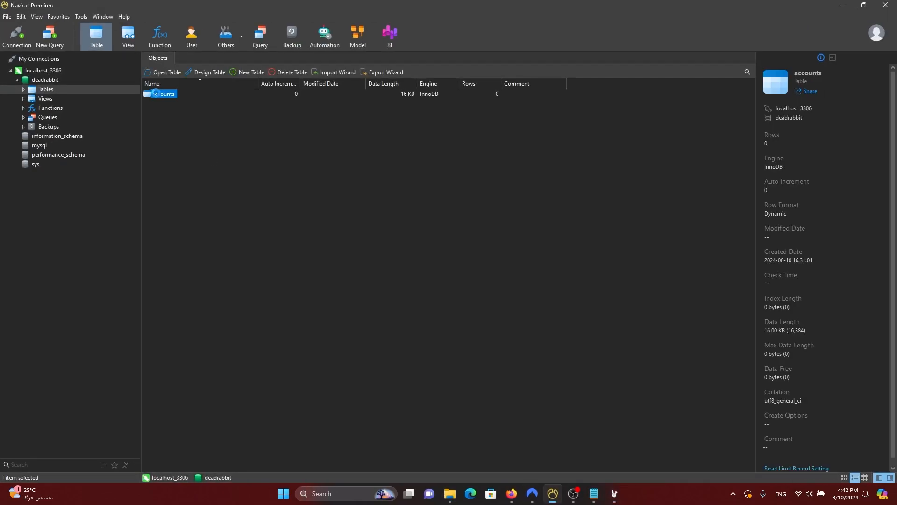
pyautogui.click(181, 102)
pyautogui.hotkey('ctrl', 'c')
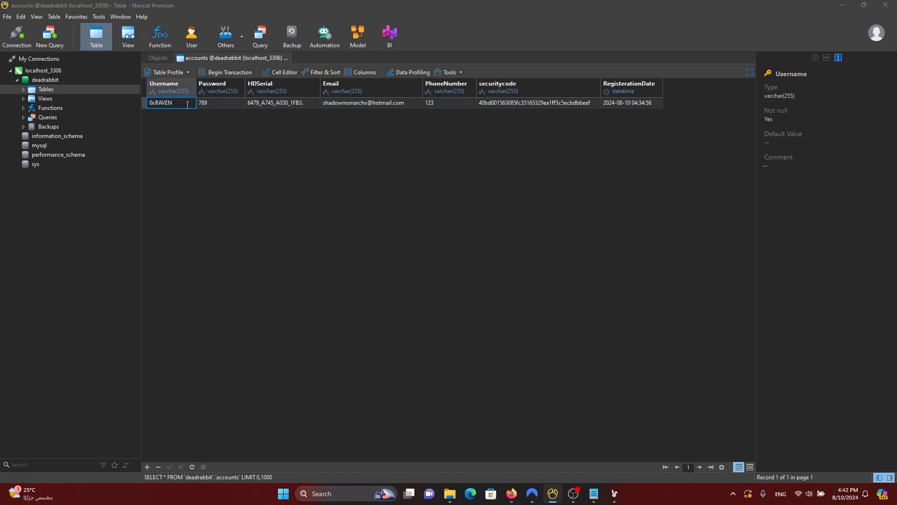
pyautogui.hotkey('alt', 'Tab')
pyautogui.click(438, 191)
pyautogui.hotkey('ctrl', 'v')
pyautogui.click(443, 223)
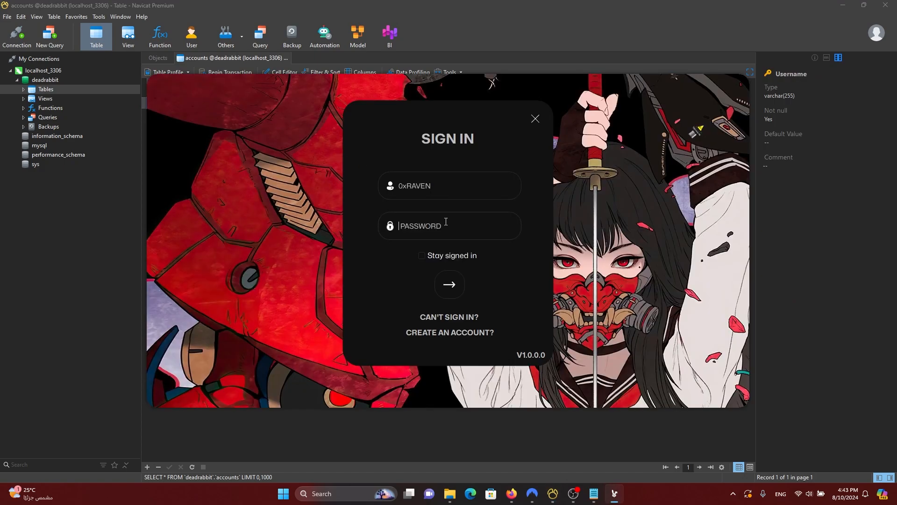
pyautogui.write('••')
pyautogui.click(447, 283)
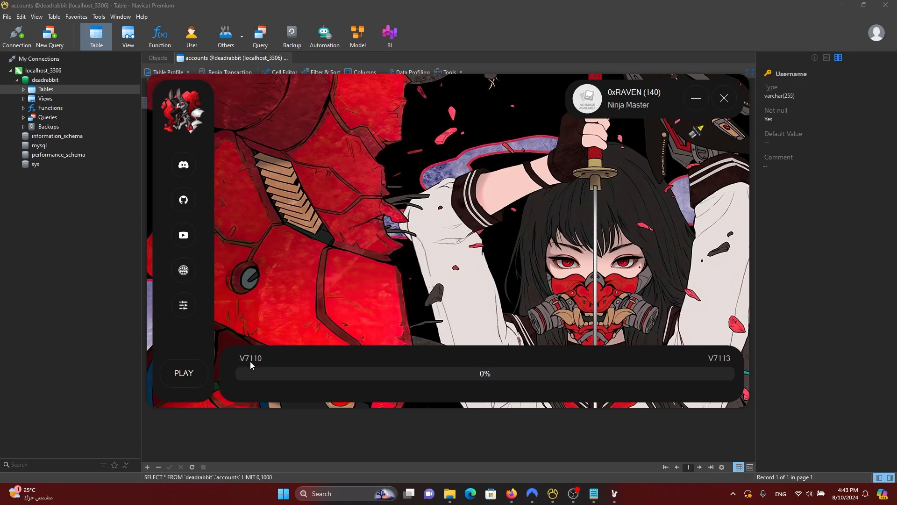
# Step: Press PLAY to update from V7110 to V7113, close the Discord invite page, dismiss the error
pyautogui.click(187, 382)
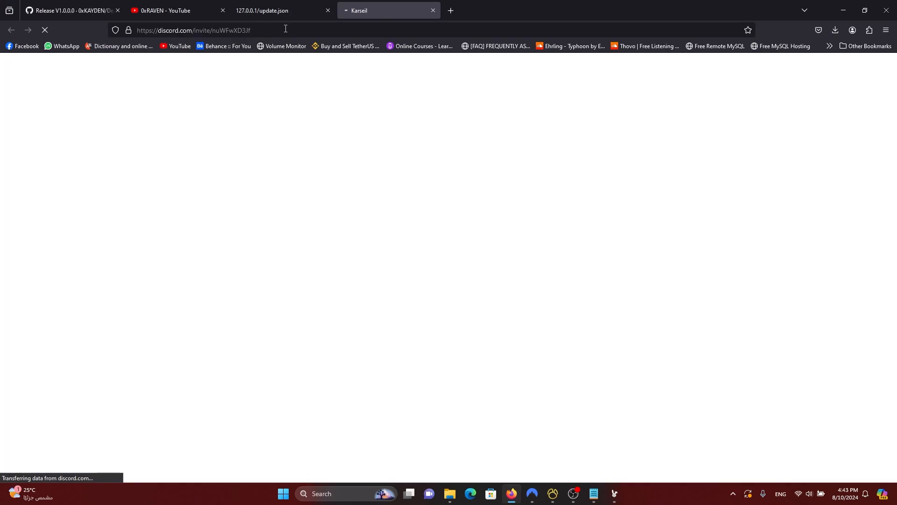
pyautogui.click(236, 31)
pyautogui.click(433, 10)
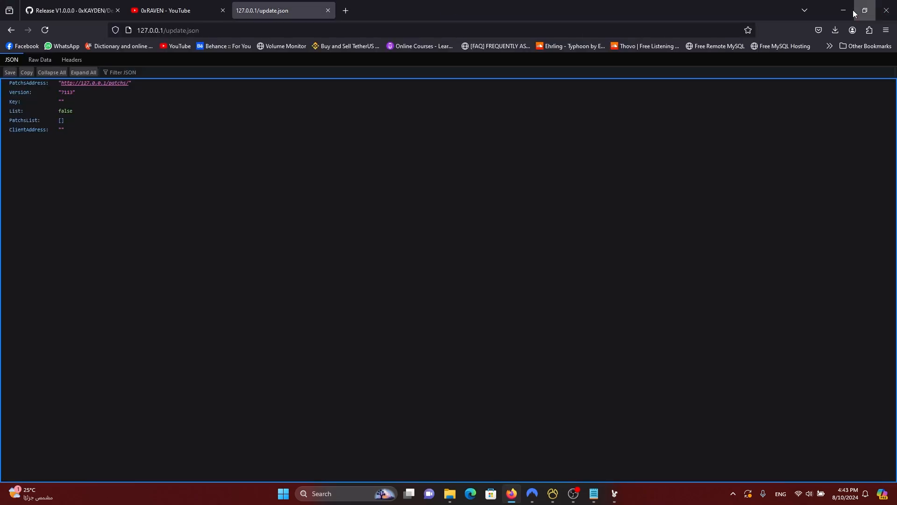
pyautogui.click(844, 10)
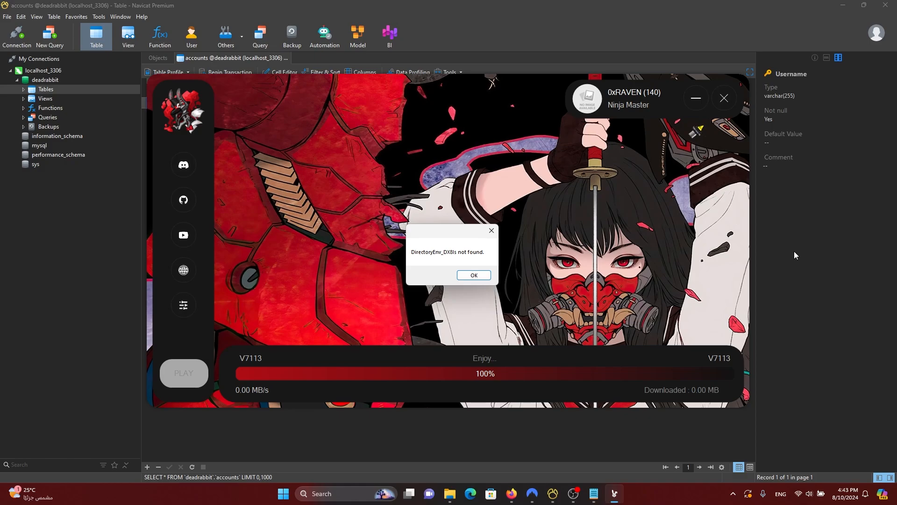
pyautogui.click(474, 275)
# Step: Open Config.json from the Launcher's Data folder in Visual Studio Code
pyautogui.moveTo(446, 490)
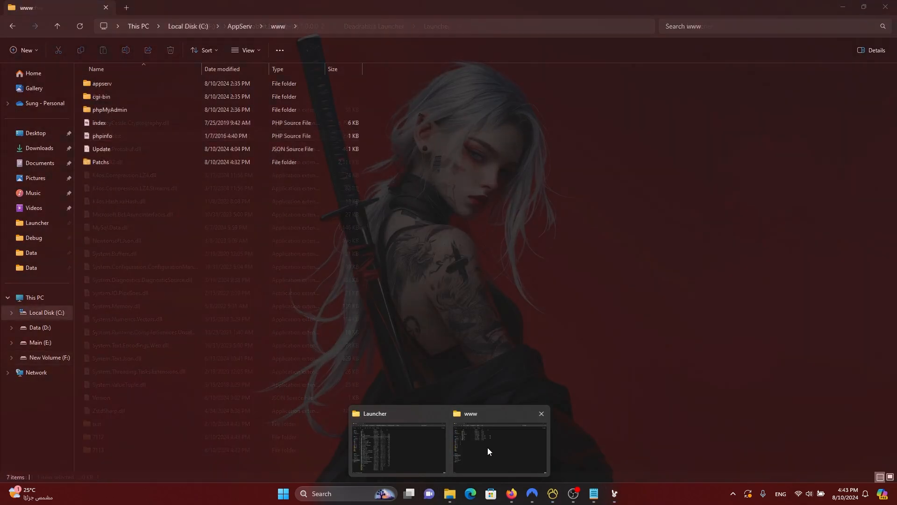
pyautogui.click(487, 448)
pyautogui.click(398, 439)
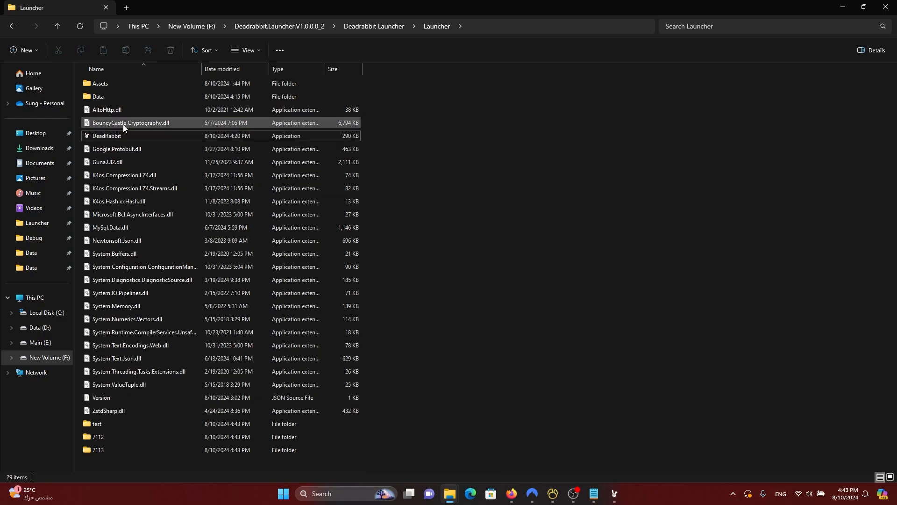
pyautogui.doubleClick(114, 96)
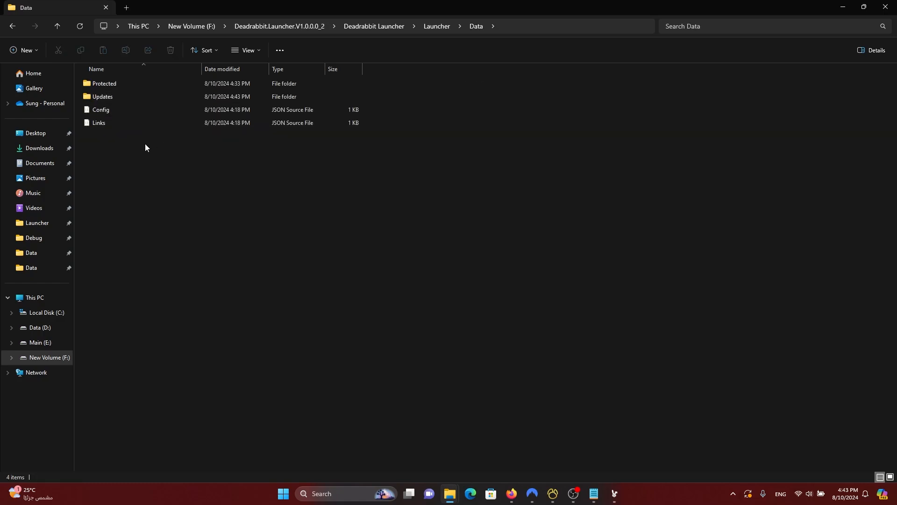
pyautogui.doubleClick(127, 110)
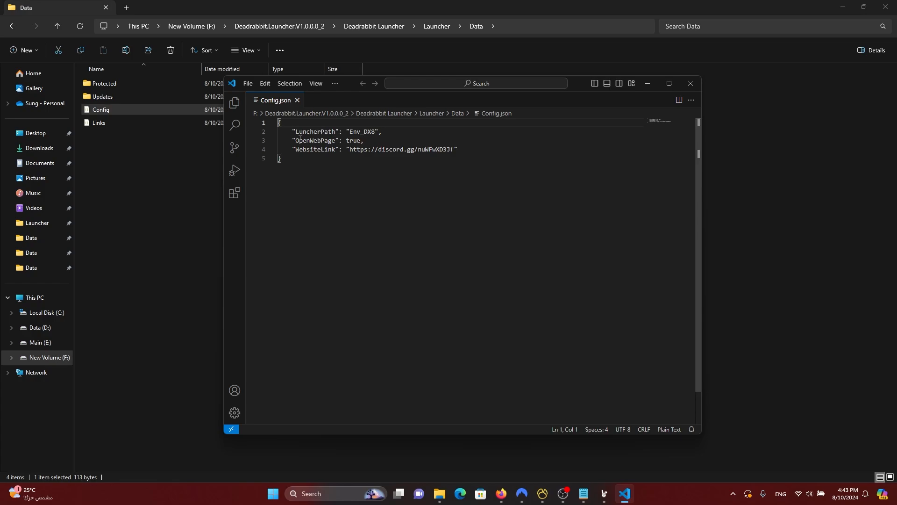
# Step: Highlight OpenWebPage true and LuncherPath Env_DX8, then close the editor and return to the launcher
pyautogui.doubleClick(348, 152)
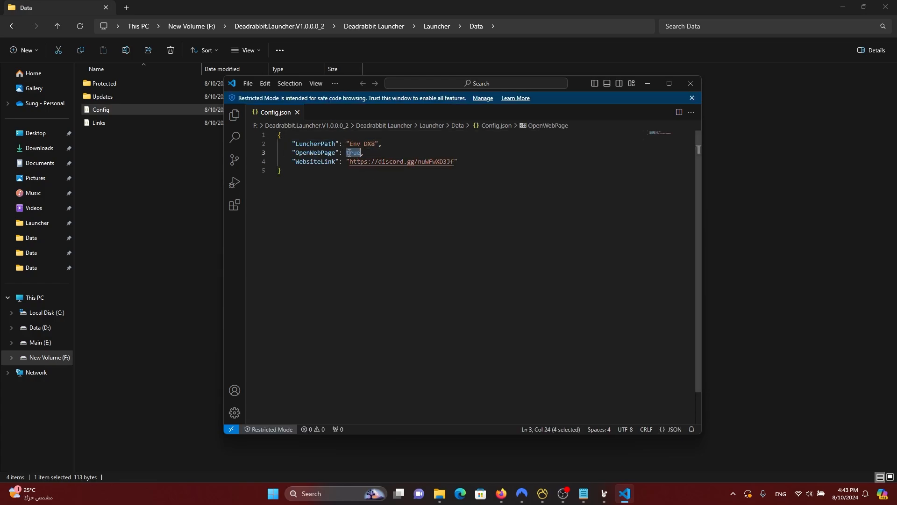
pyautogui.doubleClick(365, 143)
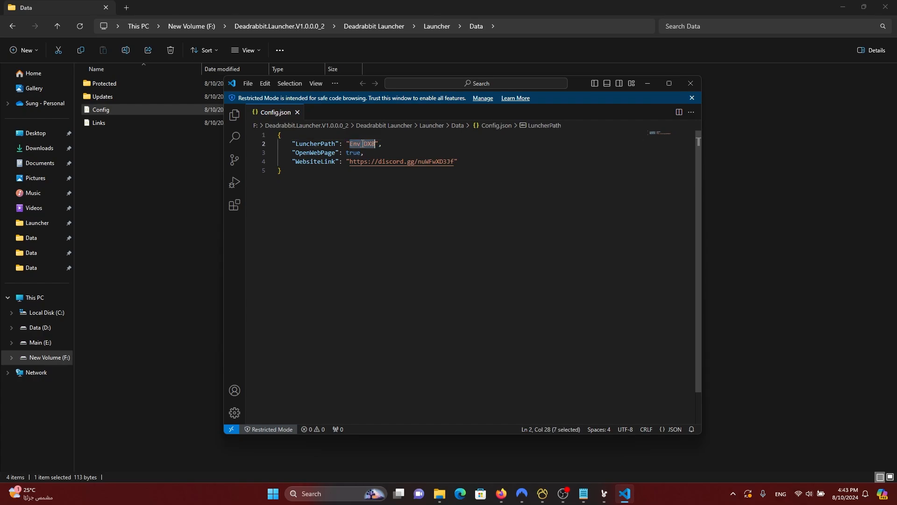
pyautogui.click(699, 85)
pyautogui.click(613, 494)
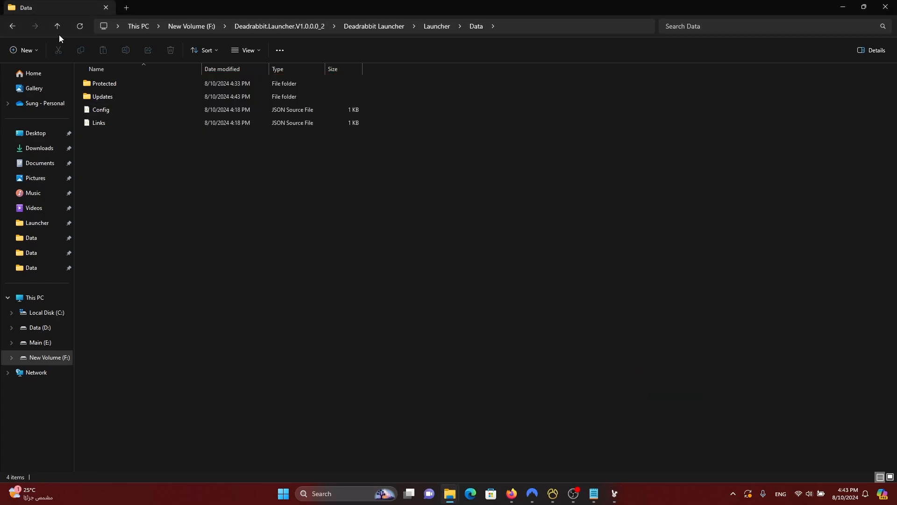
# Step: Reopen Config.json, highlight the LuncherPath line and its value Env_DX8, then return to the launcher's error
pyautogui.click(57, 27)
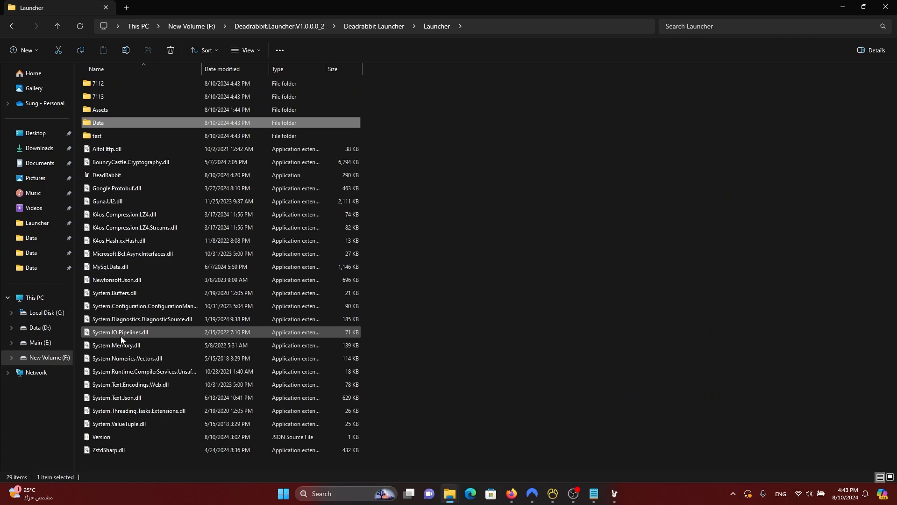
pyautogui.doubleClick(118, 121)
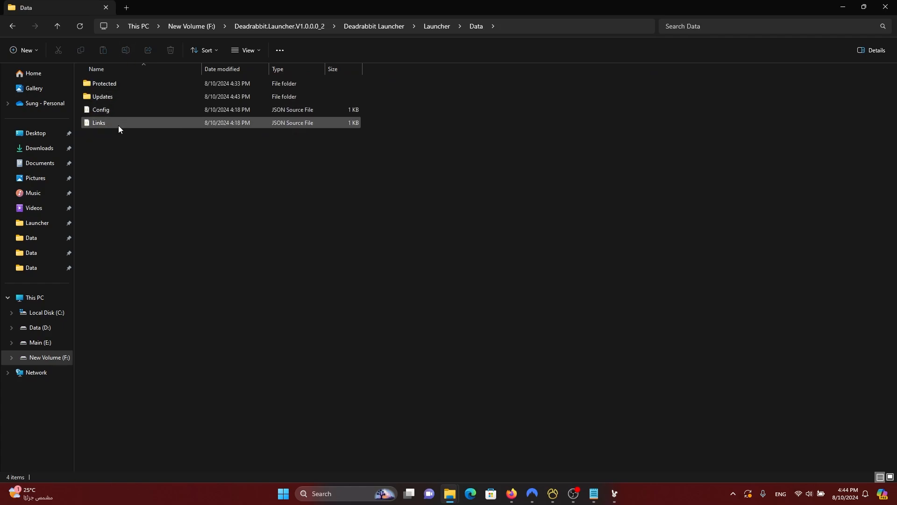
pyautogui.doubleClick(127, 113)
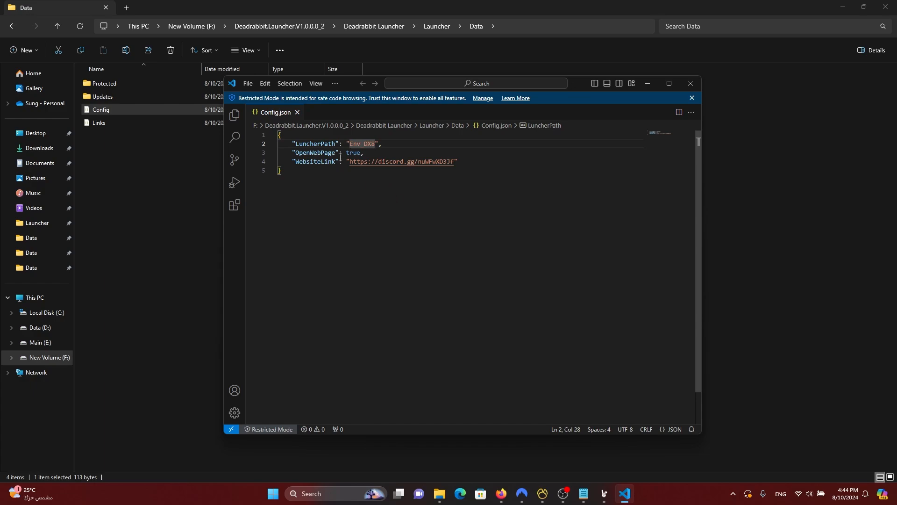
pyautogui.moveTo(382, 144); pyautogui.dragTo(291, 145)
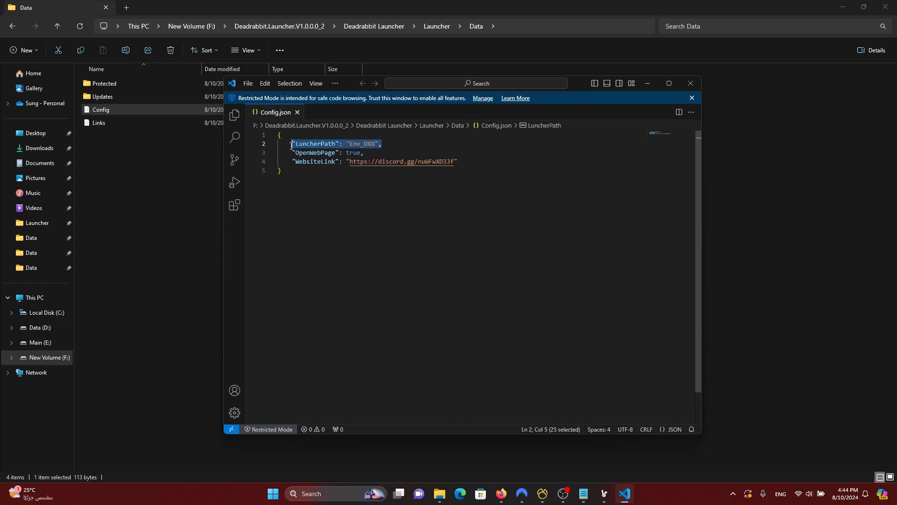
pyautogui.click(362, 144)
pyautogui.doubleClick(362, 144)
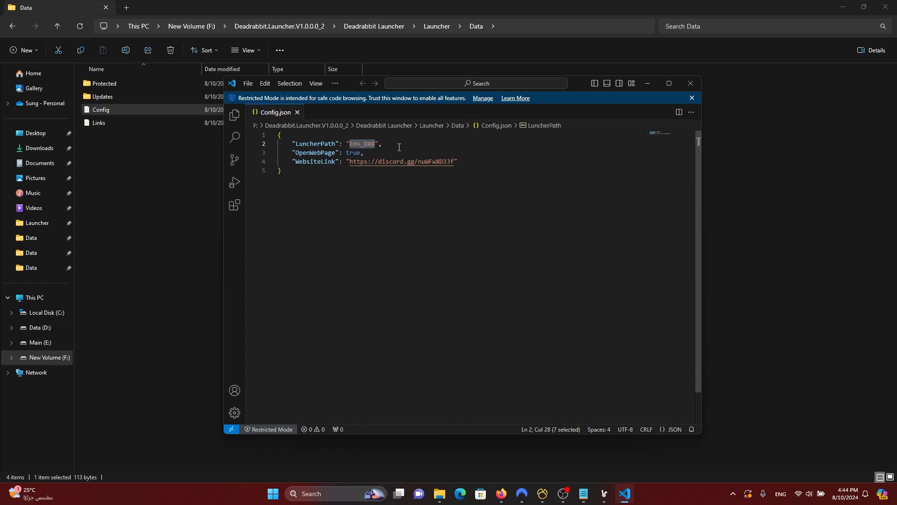
pyautogui.click(604, 493)
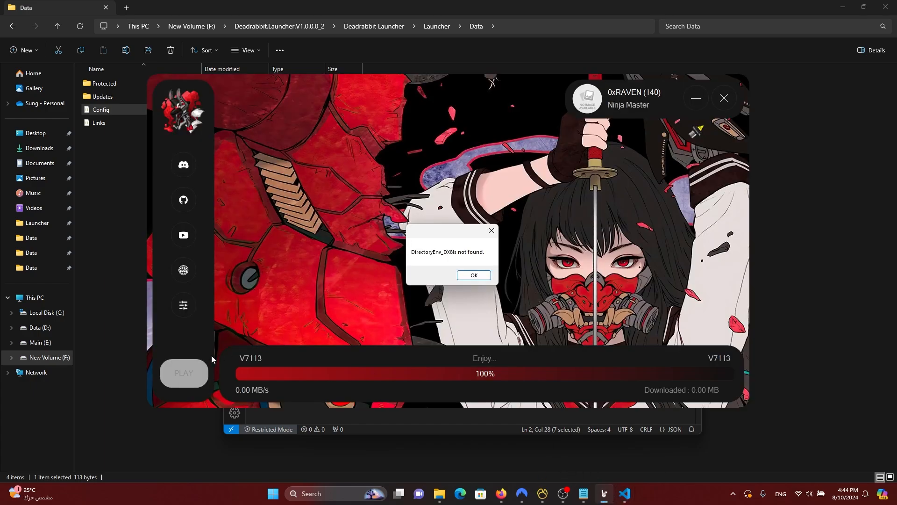
# Step: Dismiss the 'Directory Env_DX8 is not found' error, then minimize and restore the V7113 launcher
pyautogui.click(474, 276)
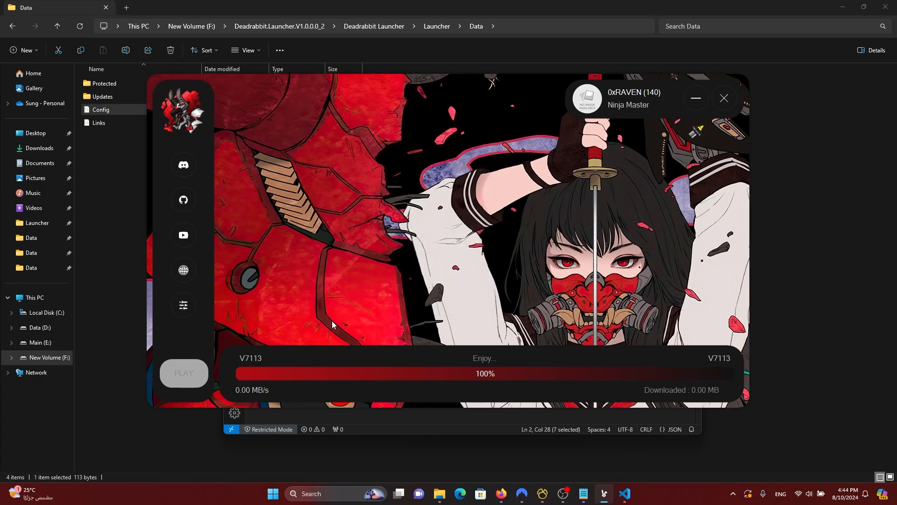
pyautogui.click(696, 98)
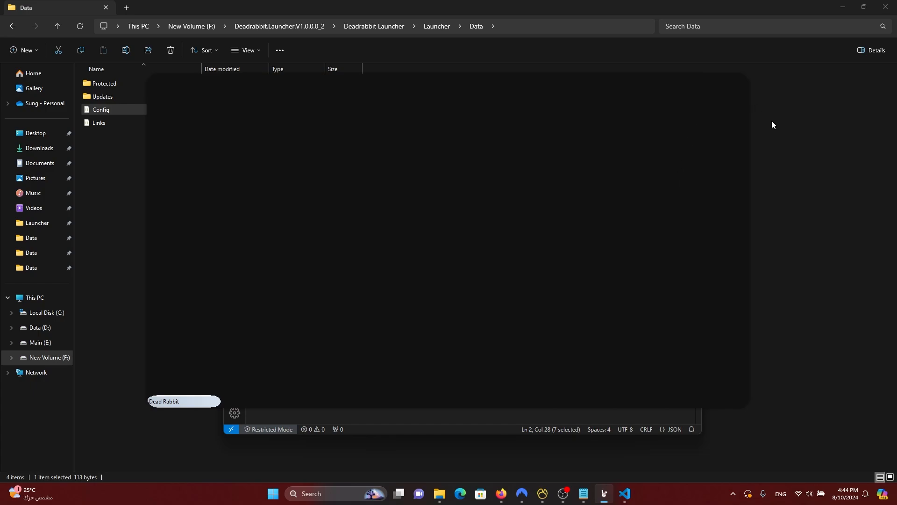
pyautogui.click(590, 241)
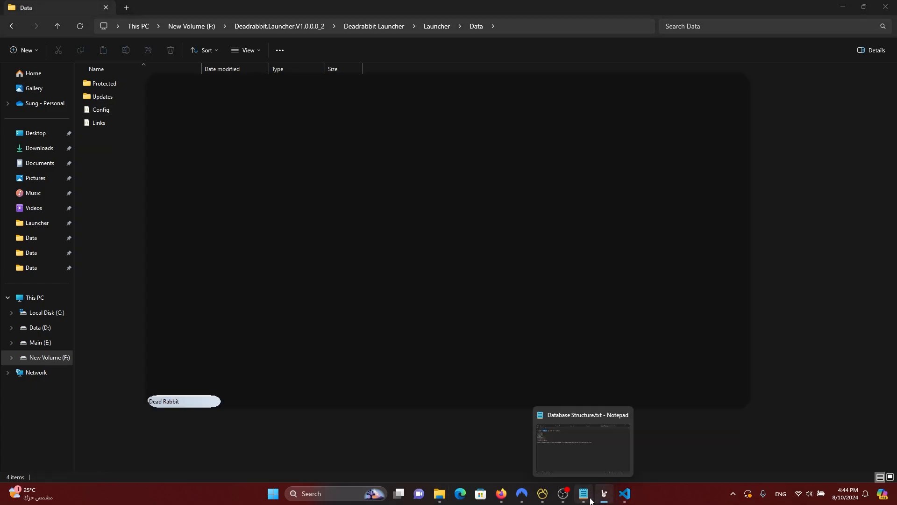
pyautogui.click(181, 402)
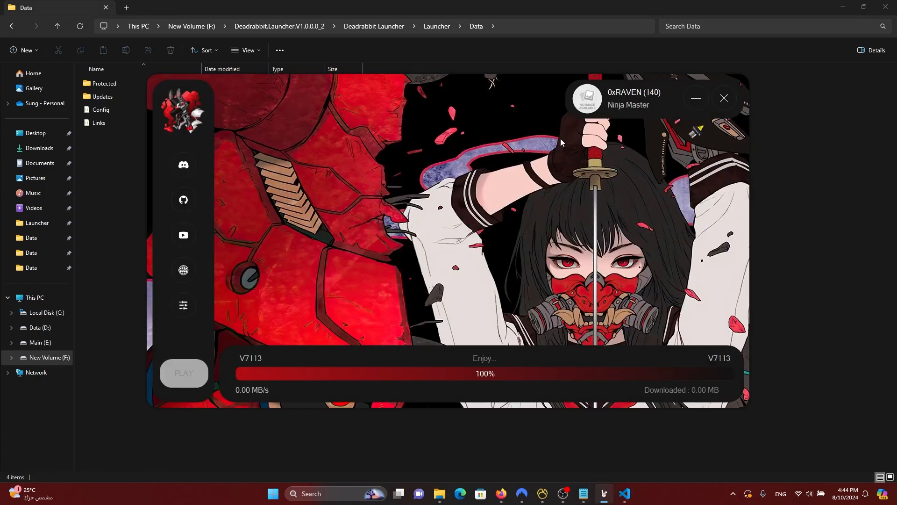